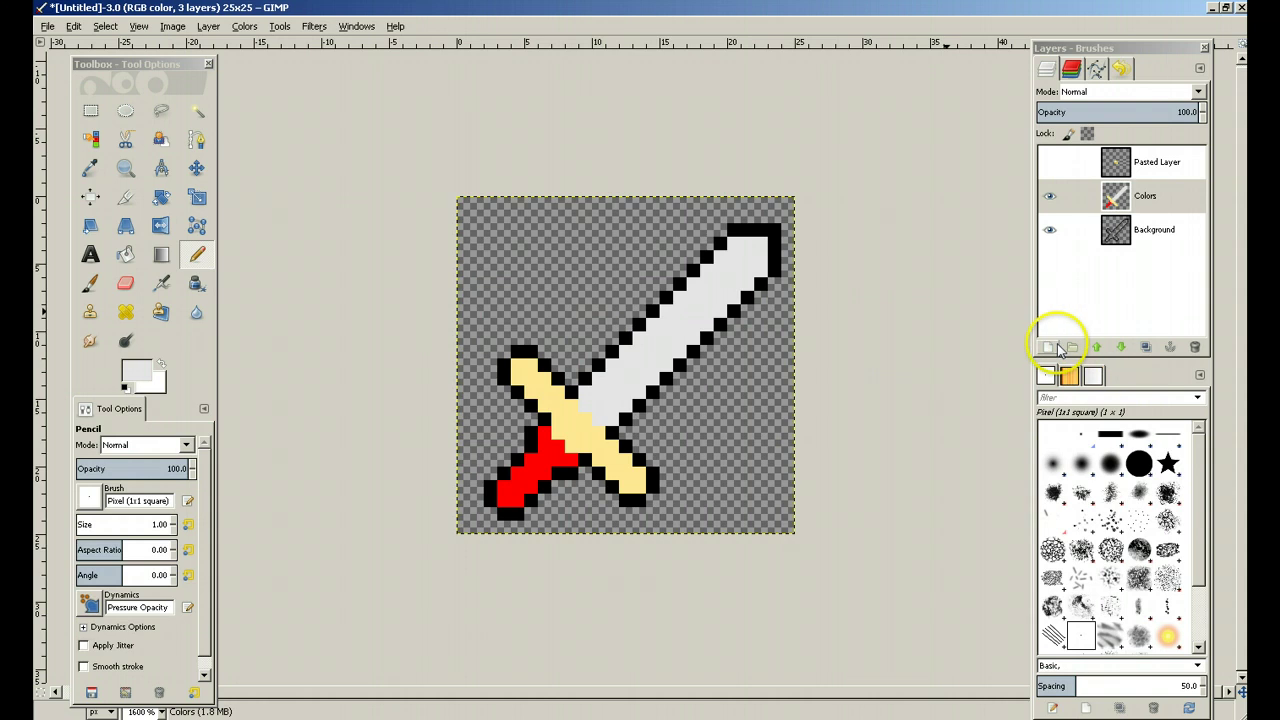
Delete the leftover Pasted Layer.
left_click(1153, 165)
right_click(1153, 165)
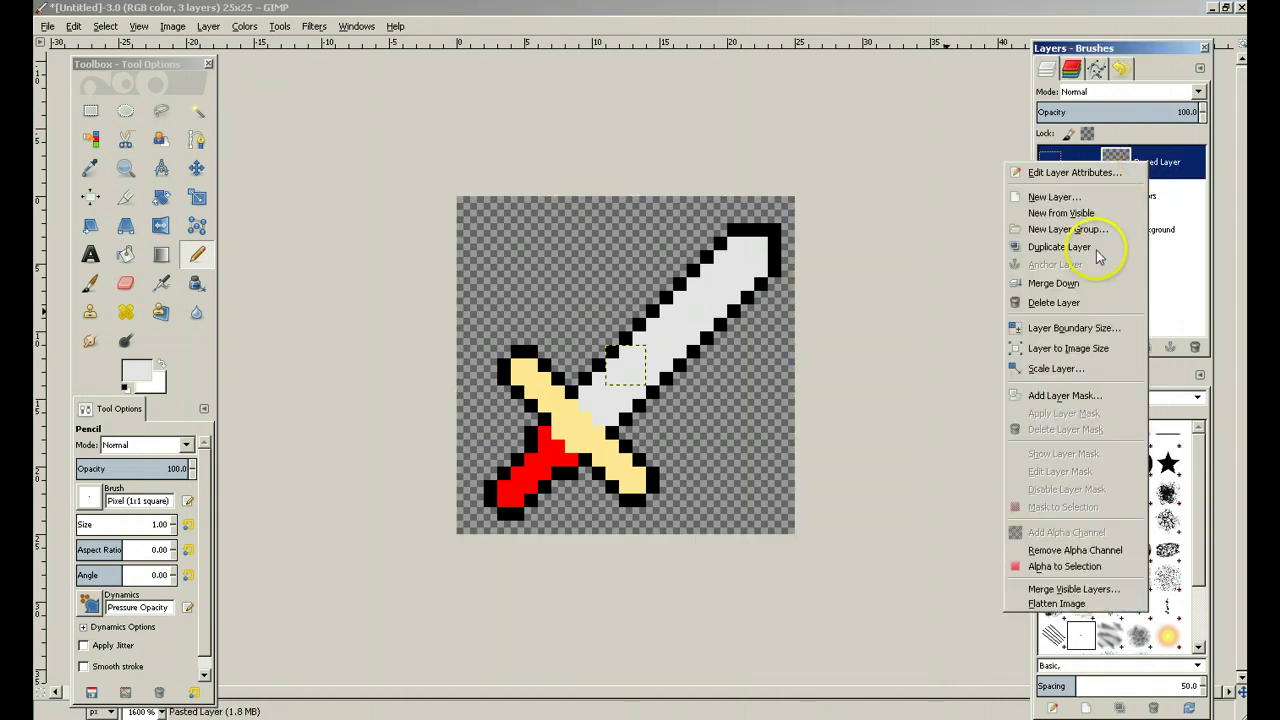
left_click(1090, 290)
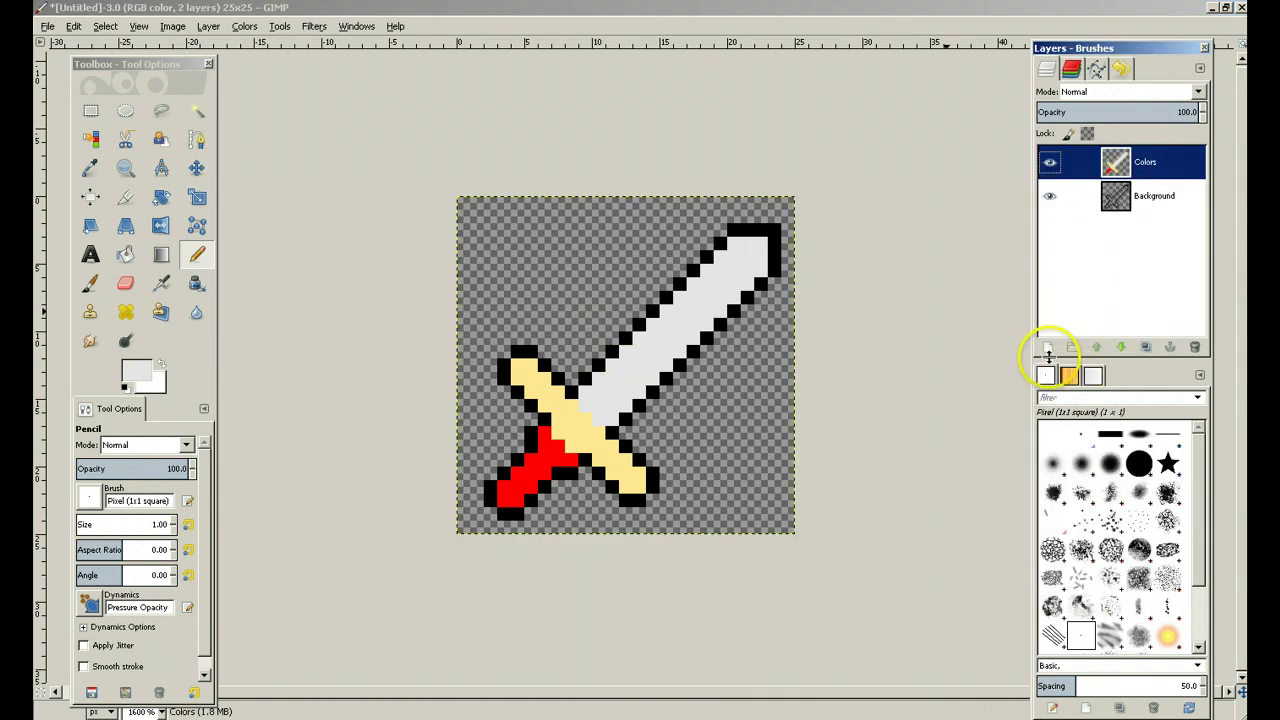
Create three empty layers named Details, Shading and Light Shading.
left_click(1048, 345)
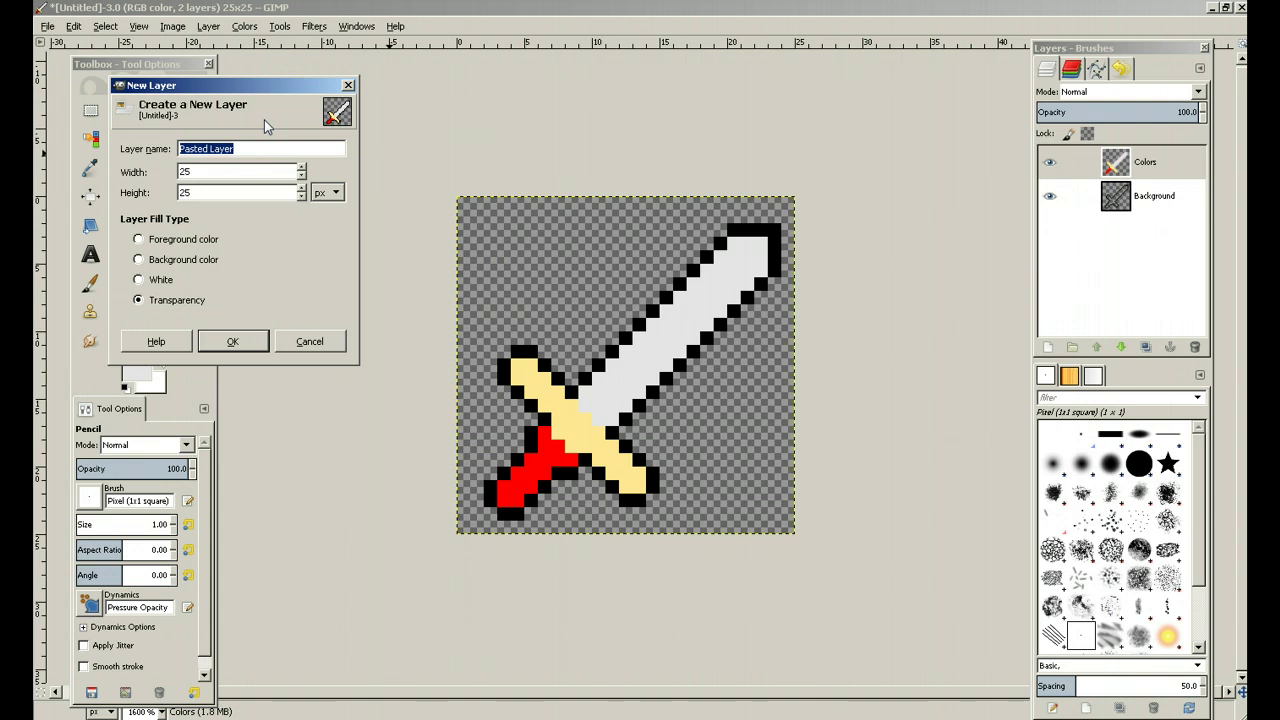
type("Details")
key("Return")
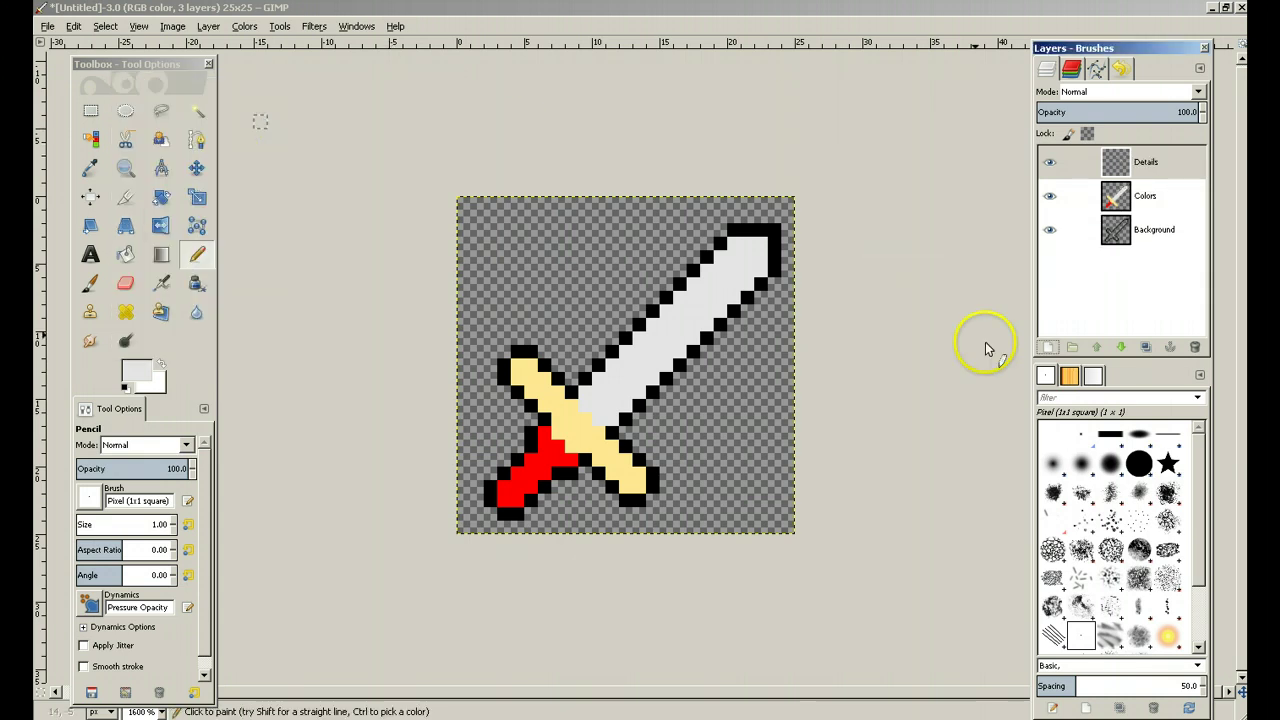
left_click(1047, 348)
type("Shadin")
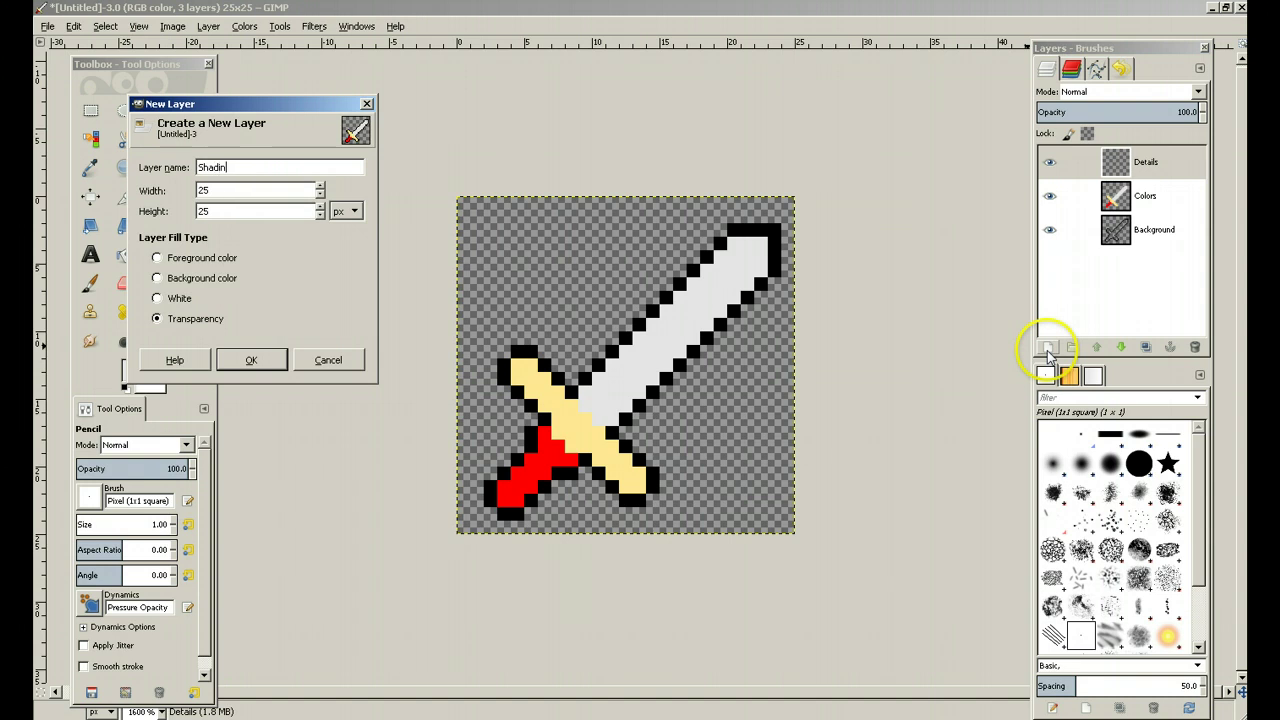
type("g")
key("Return")
left_click(1047, 348)
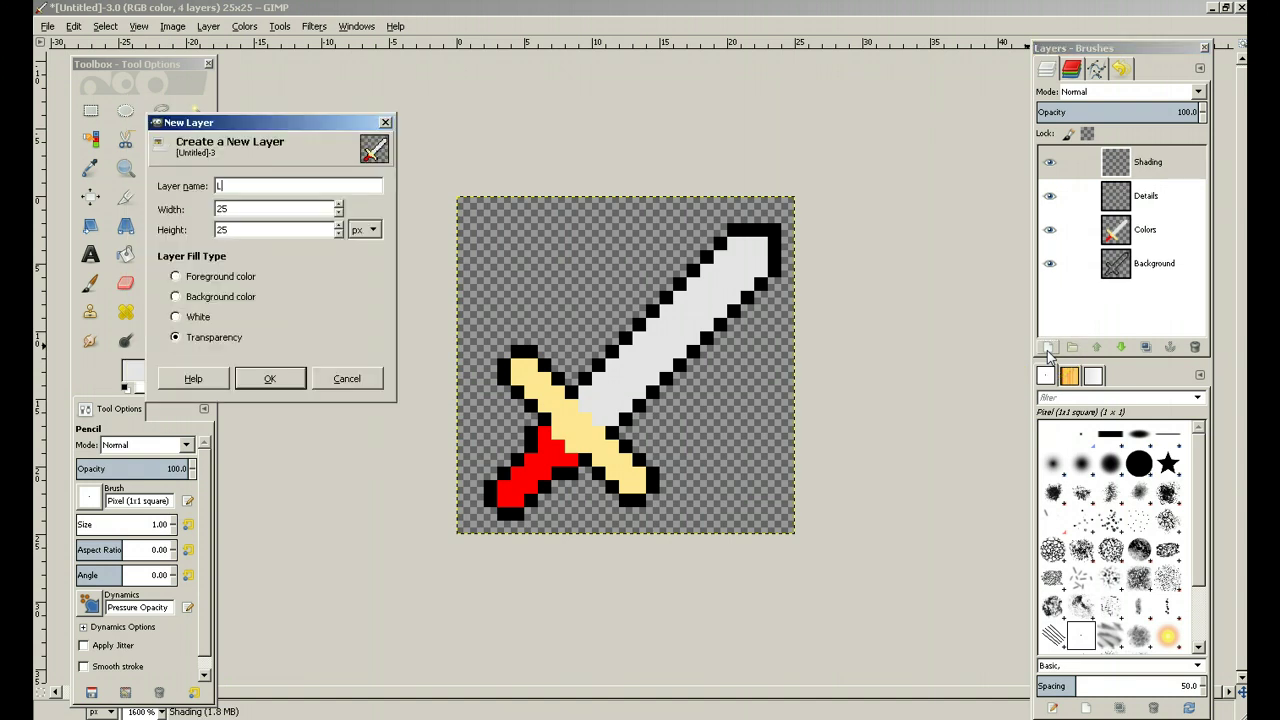
type("Light Shading")
key("Return")
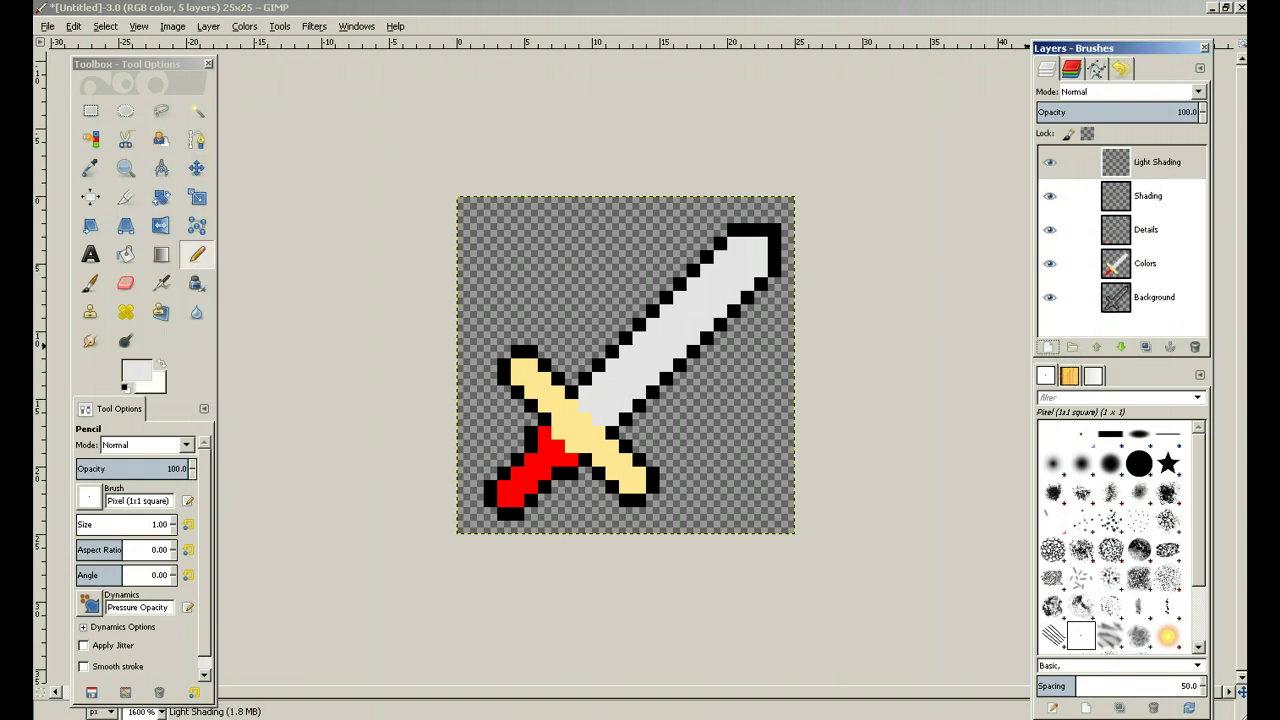
Lower the opacities of the Details, Shading and Light Shading layers, setting Light Shading to 60.
left_click(1082, 230)
left_click(1160, 198)
left_click(1155, 230)
left_click(1186, 112)
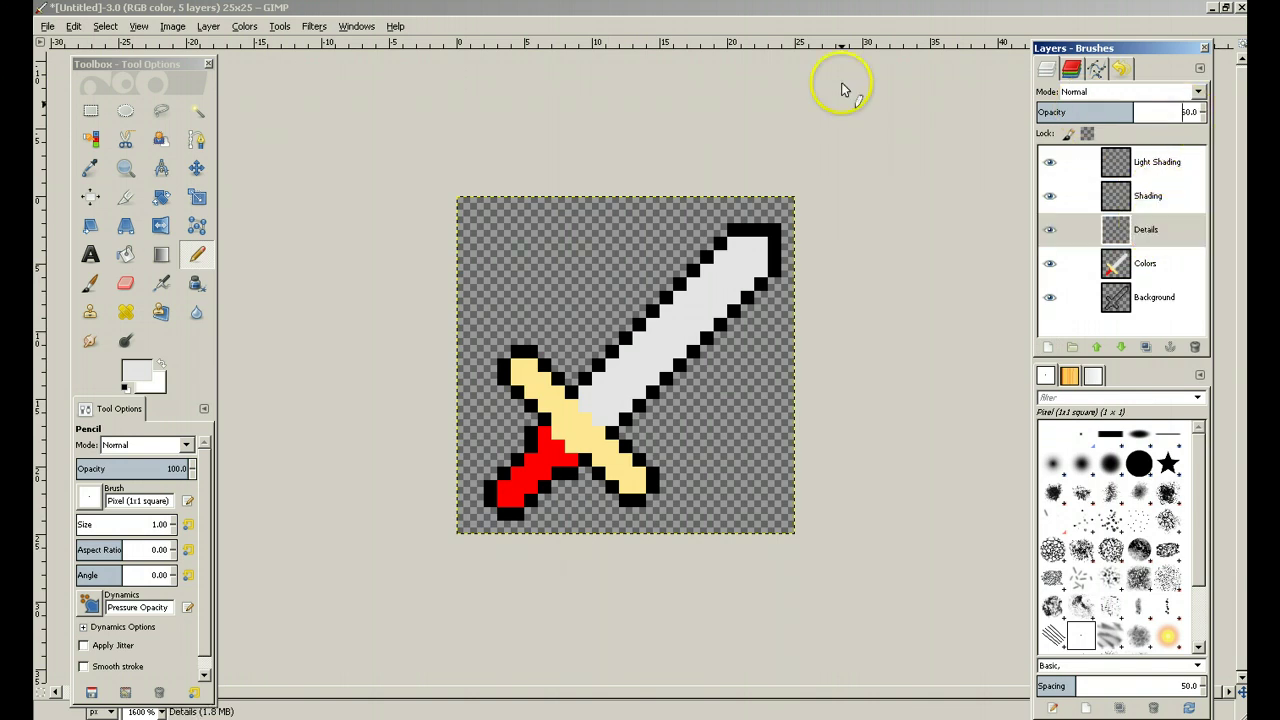
left_click(1150, 197)
left_click(1192, 112)
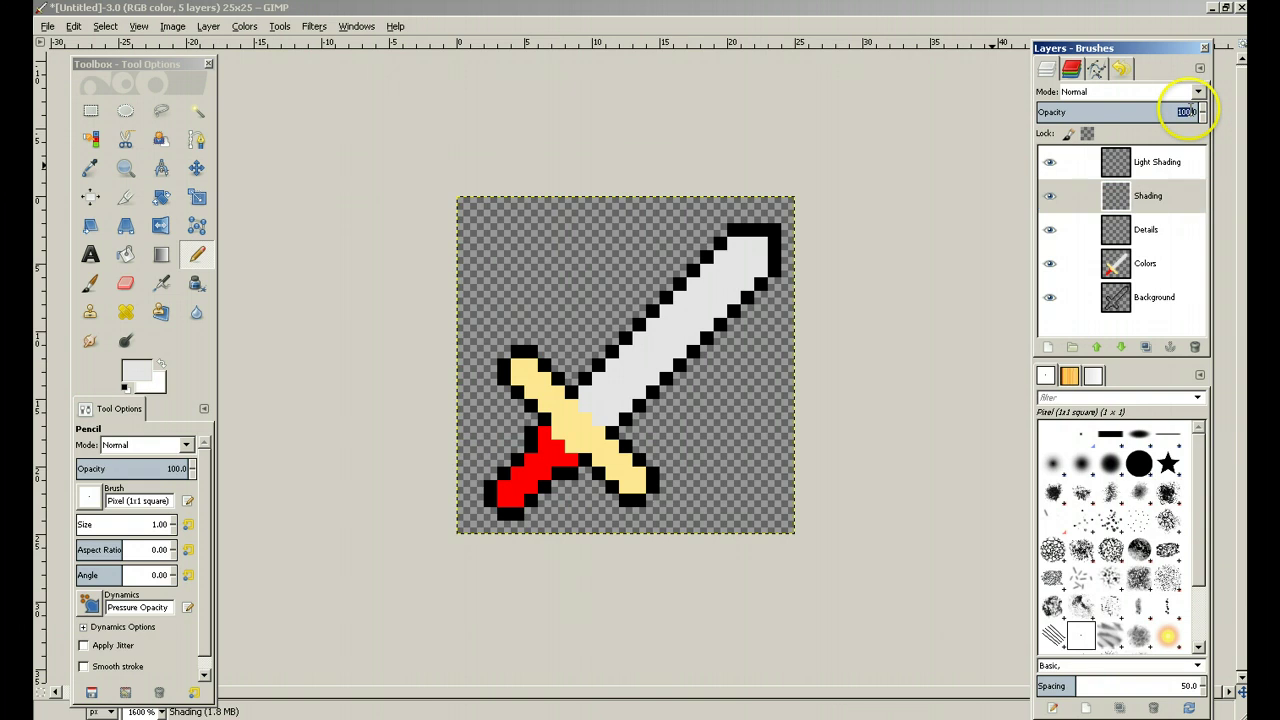
left_click(1170, 162)
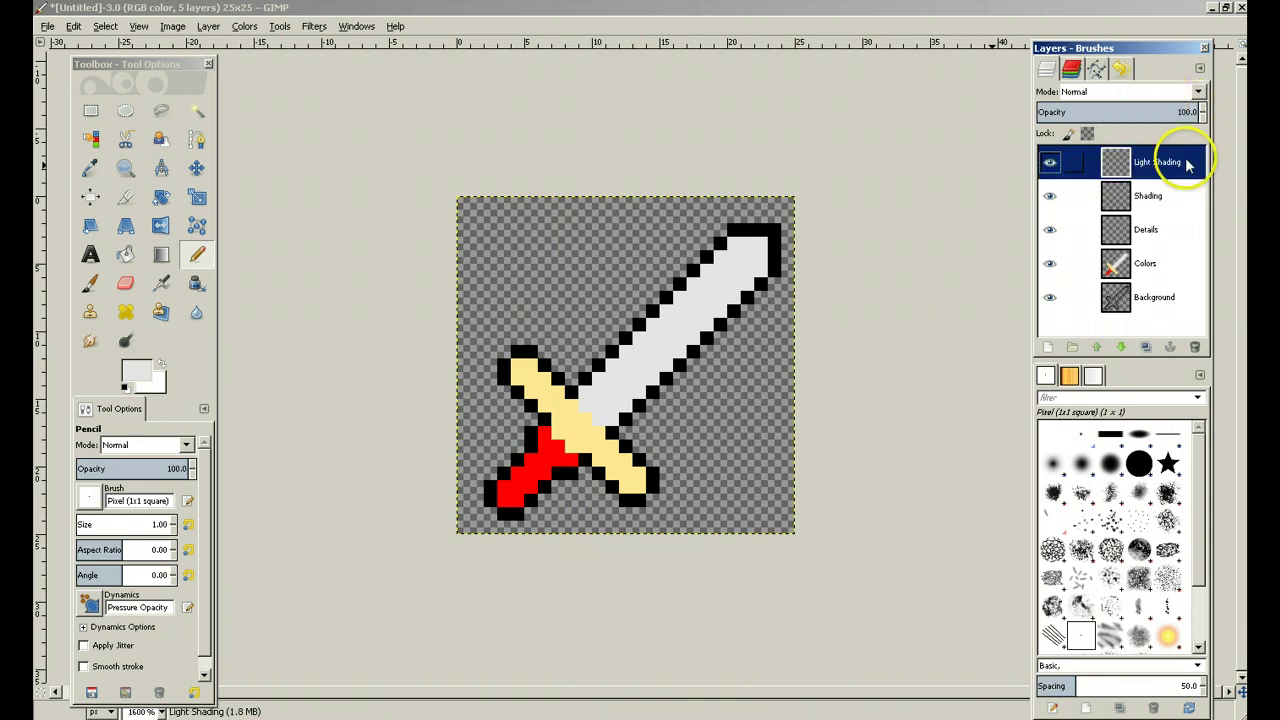
left_click(1186, 112)
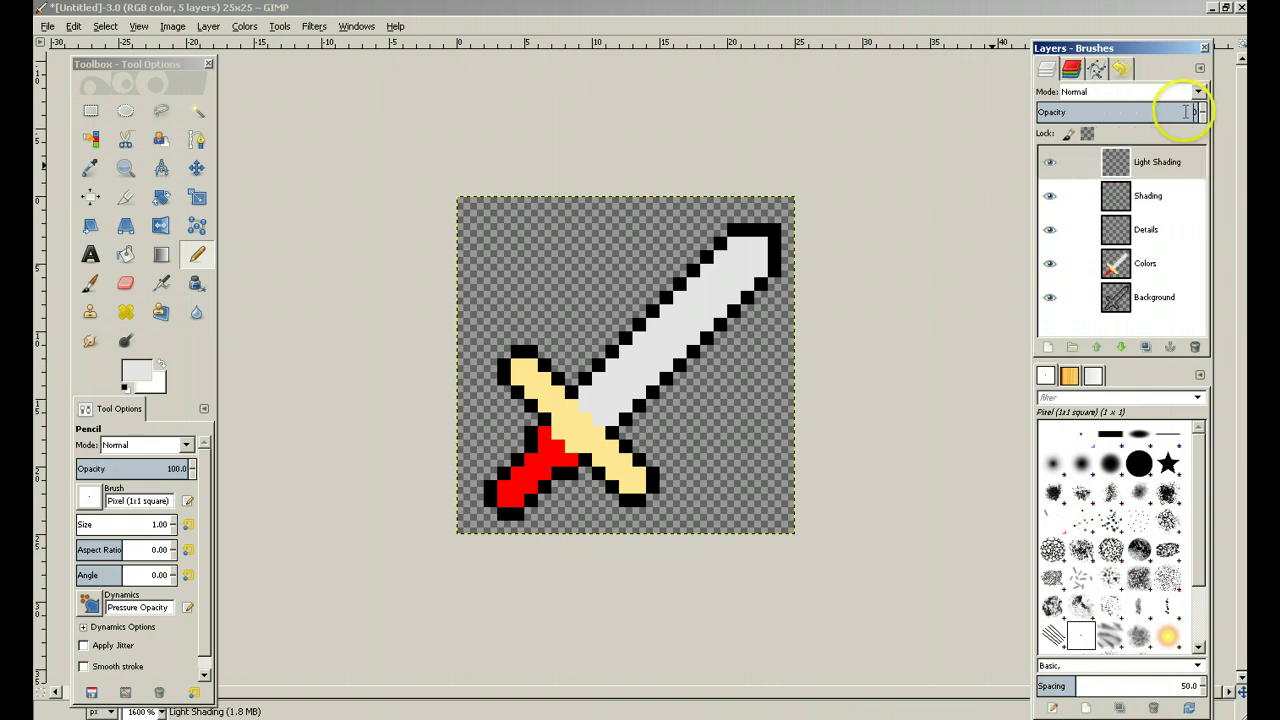
type("60")
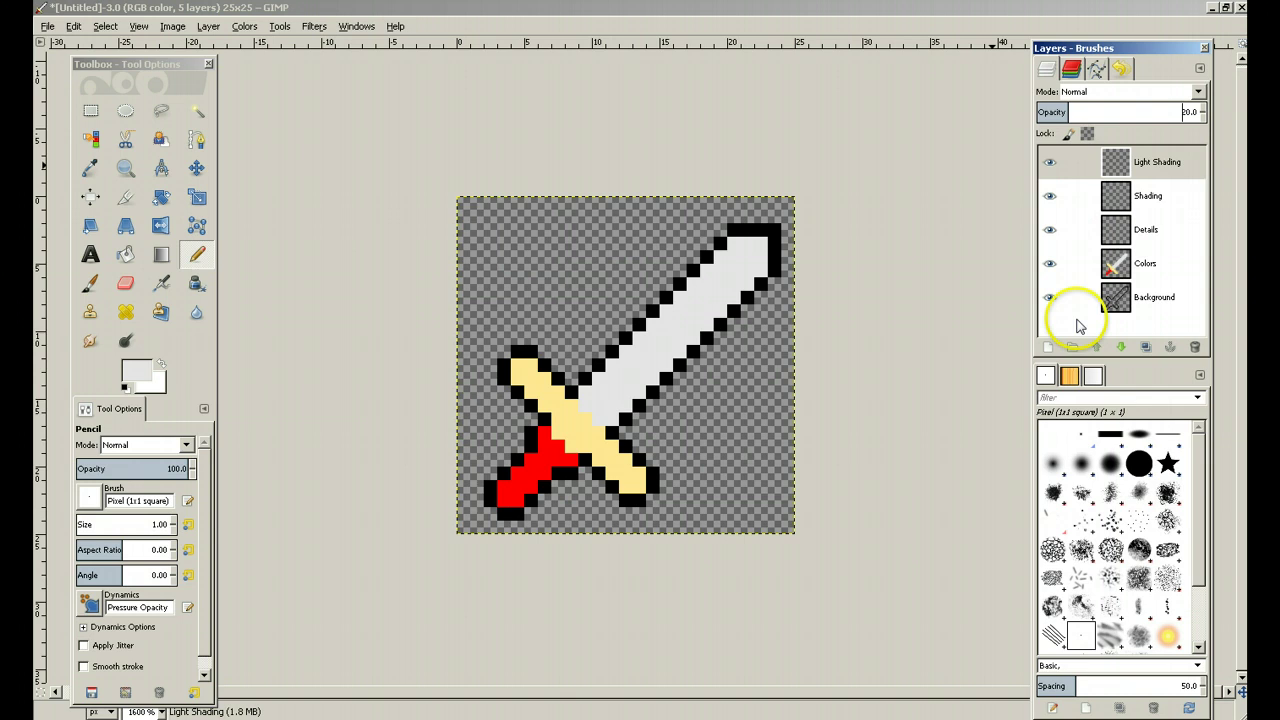
left_click(1140, 238)
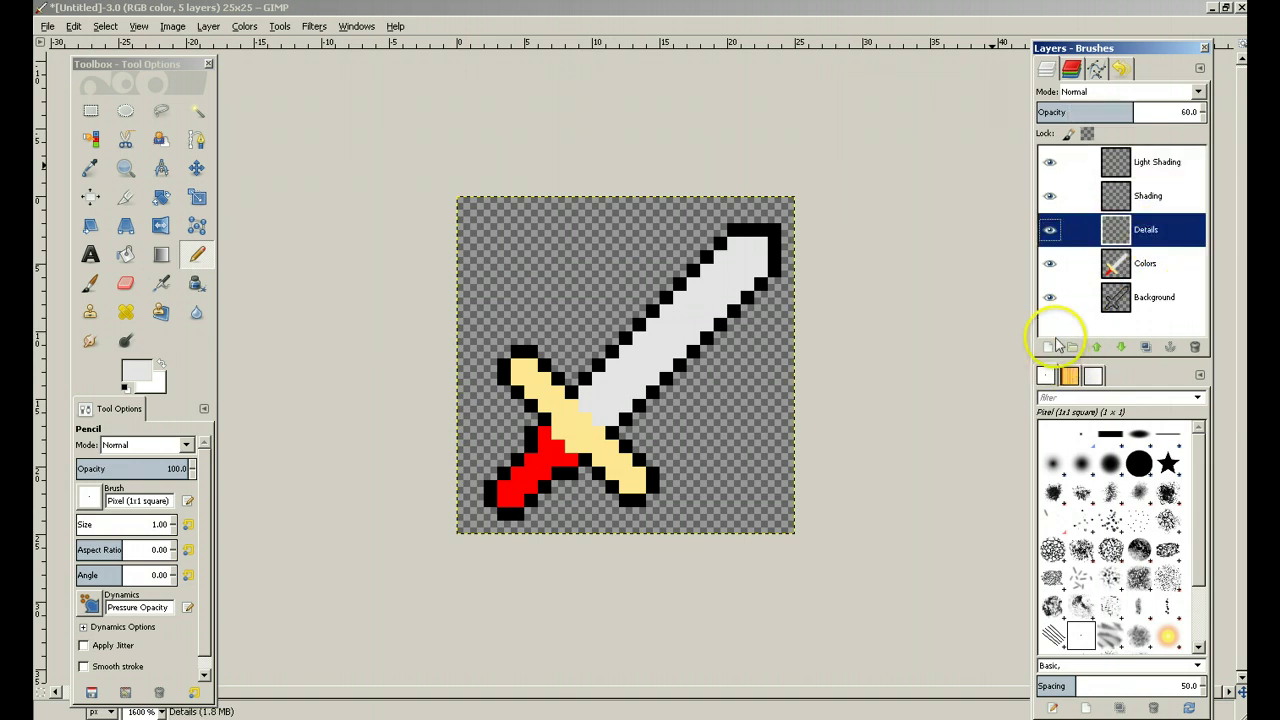
Add a Highlights layer at the top of the stack with 50 opacity.
left_click(1048, 347)
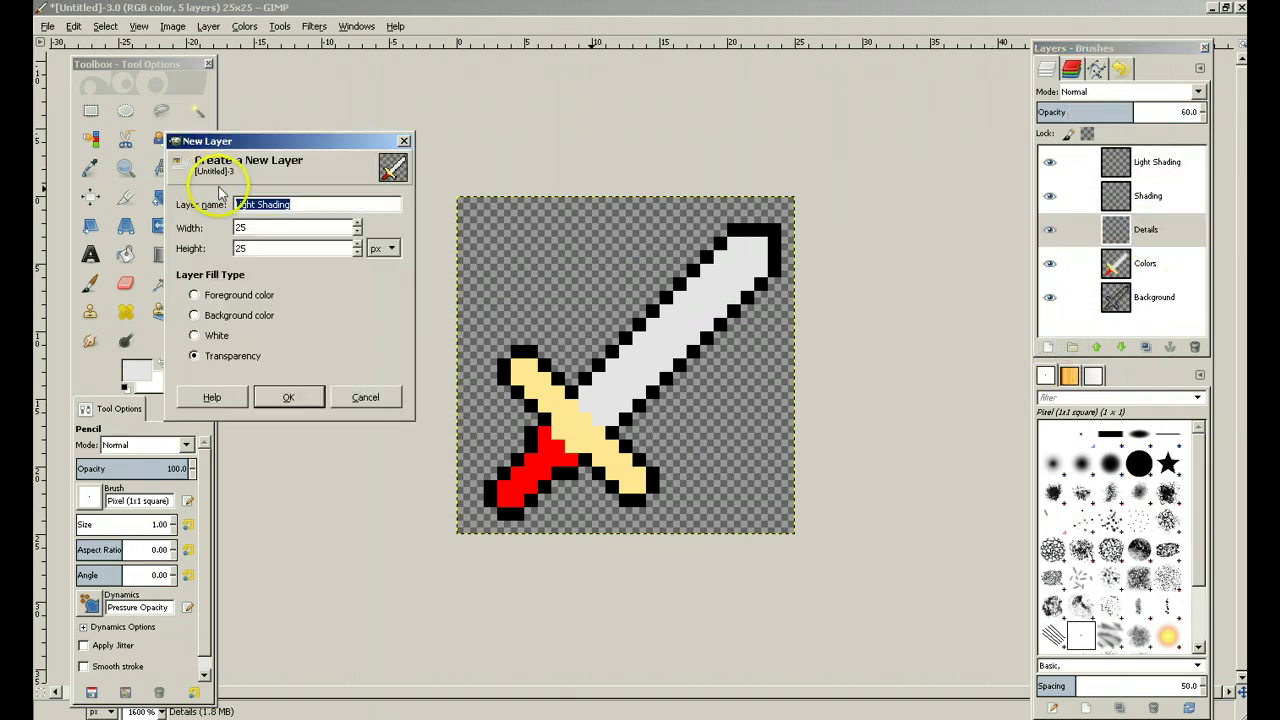
type("Highlights")
key("Return")
left_click(1163, 245)
left_click_drag(1163, 245, 1157, 160)
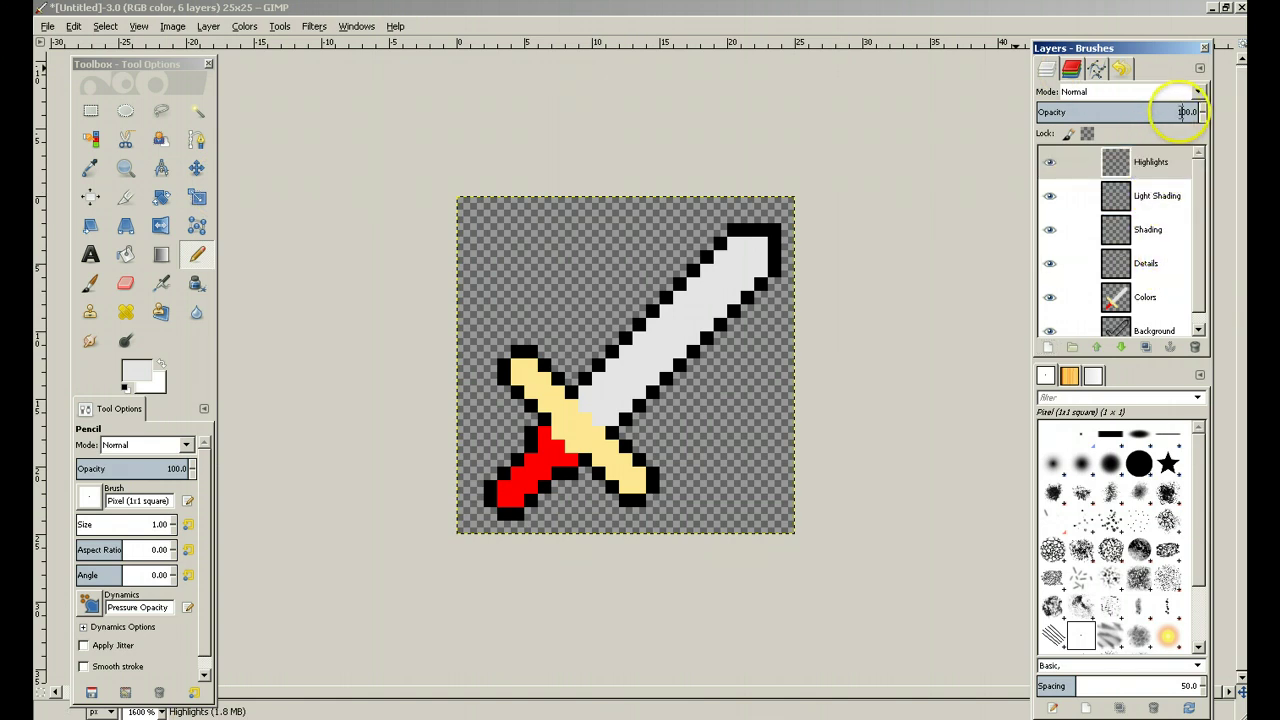
type("50")
key("Return")
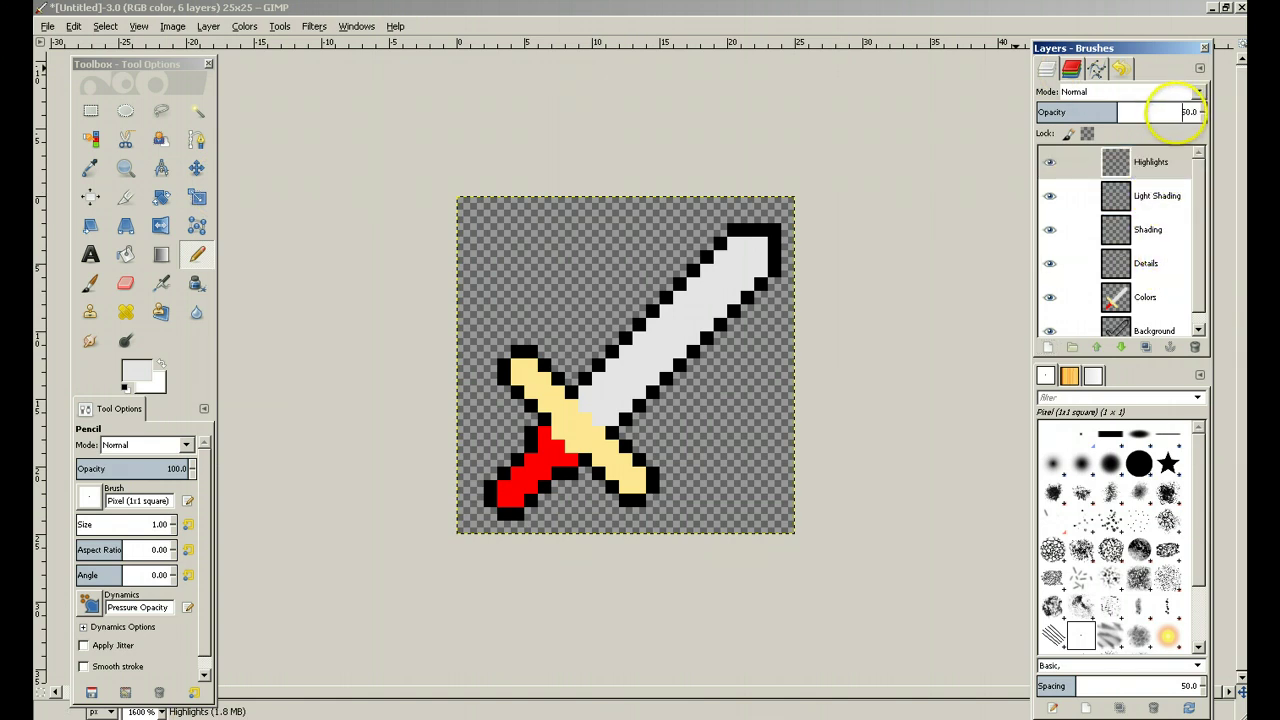
left_click(1118, 263)
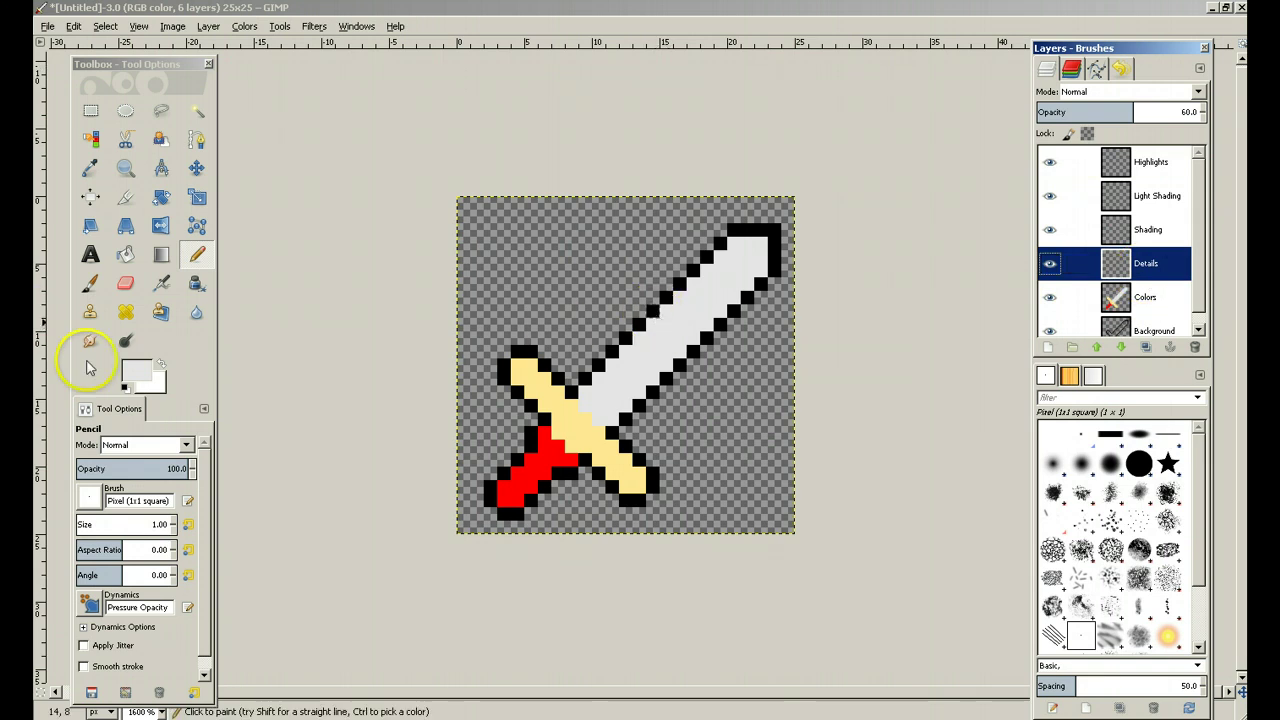
Reset to default colours and pencil dark pixels on the blade tip, blade centre and grip-crossguard joint.
left_click(124, 390)
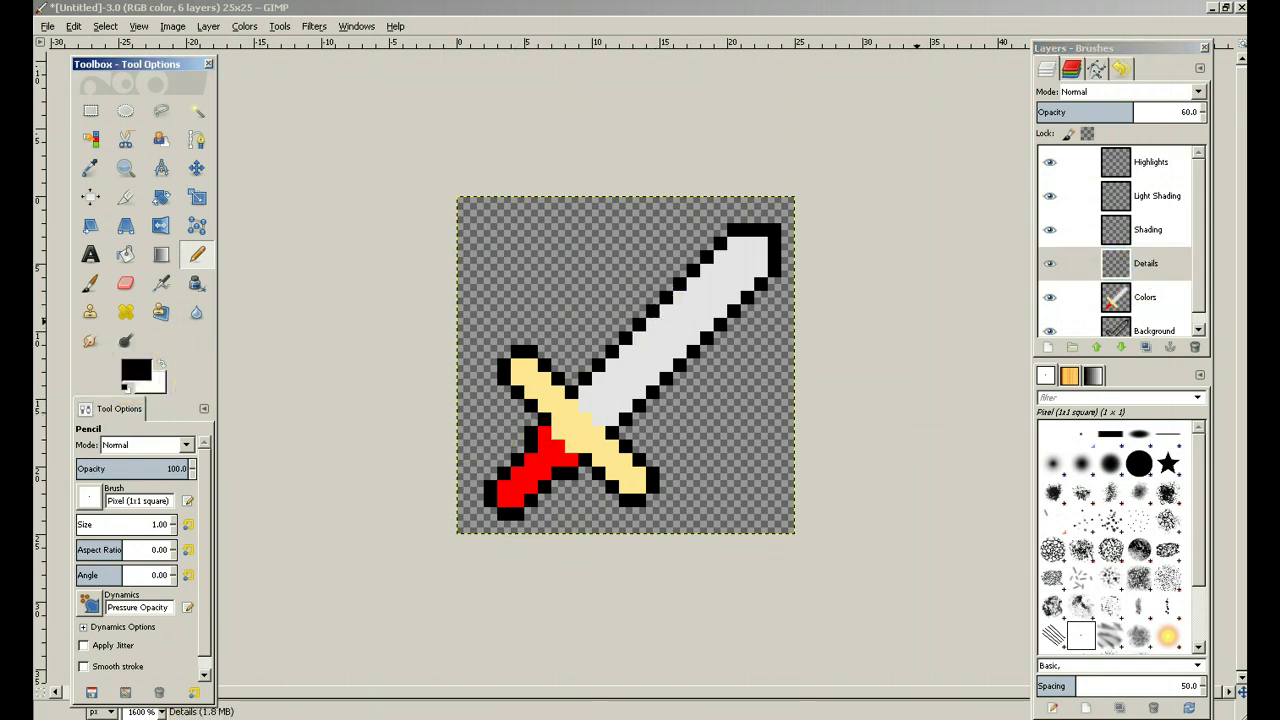
left_click(730, 258)
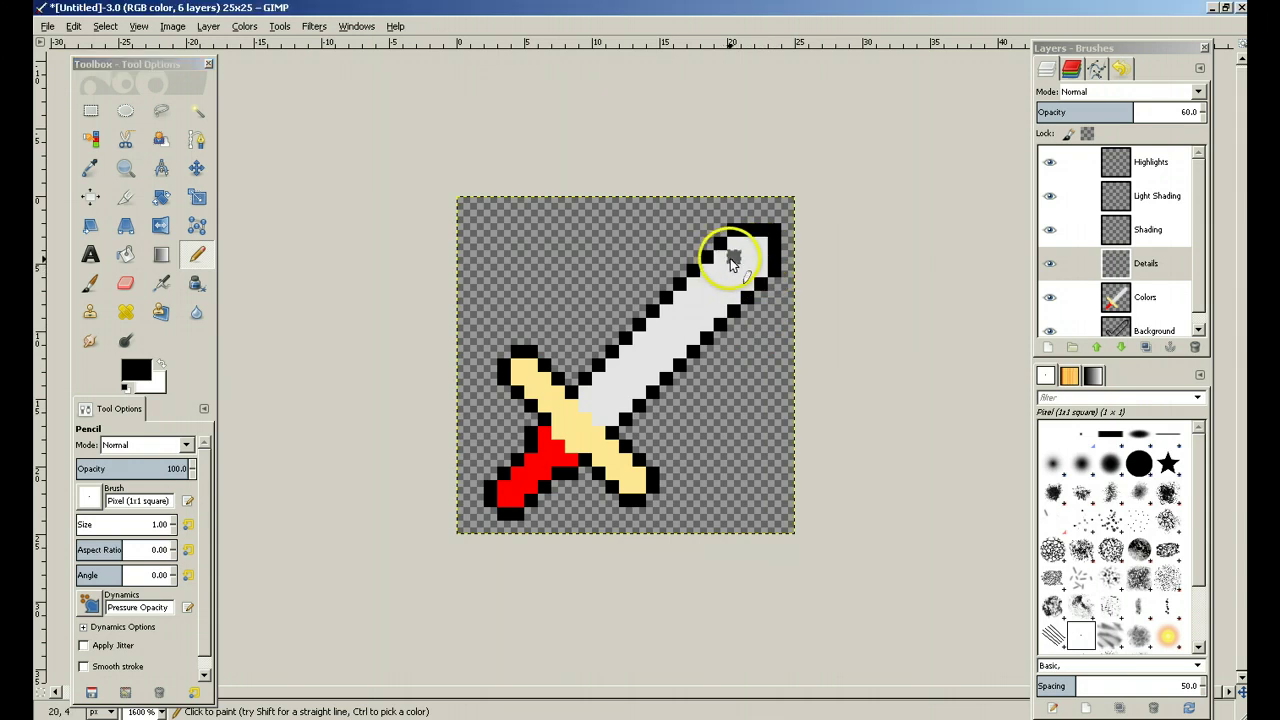
left_click(597, 410, "shift")
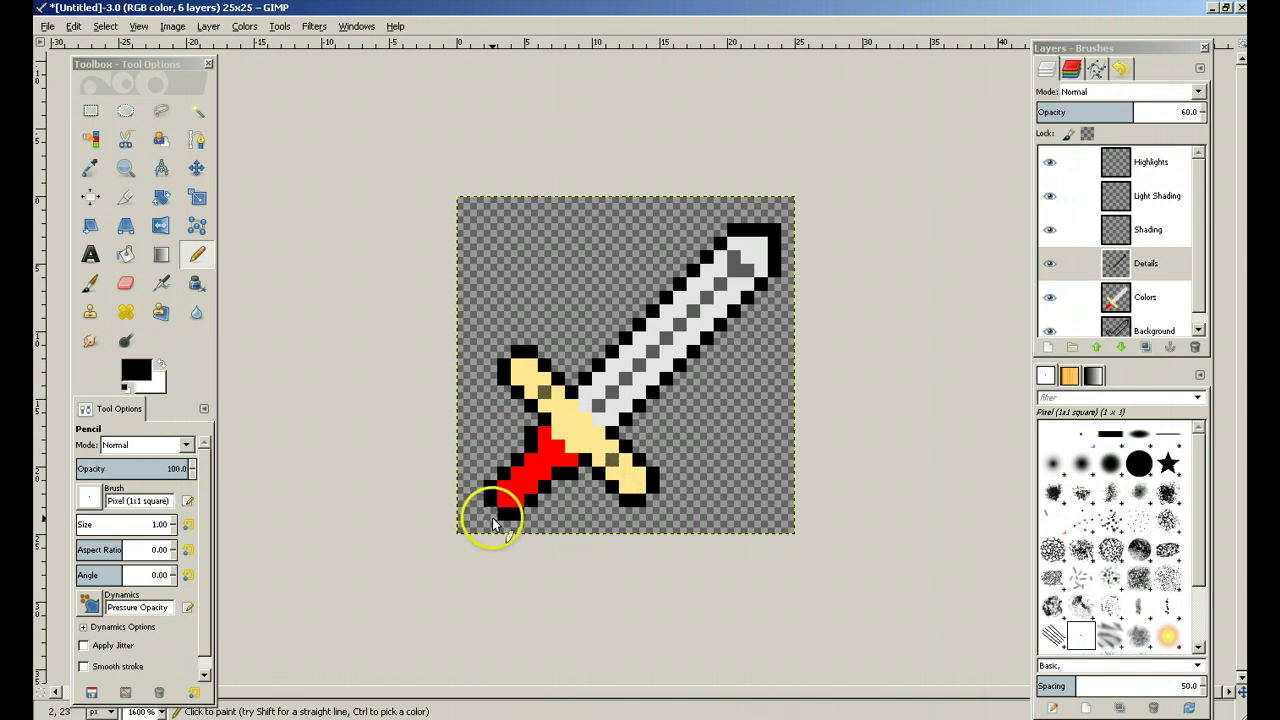
left_click_drag(543, 458, 534, 428)
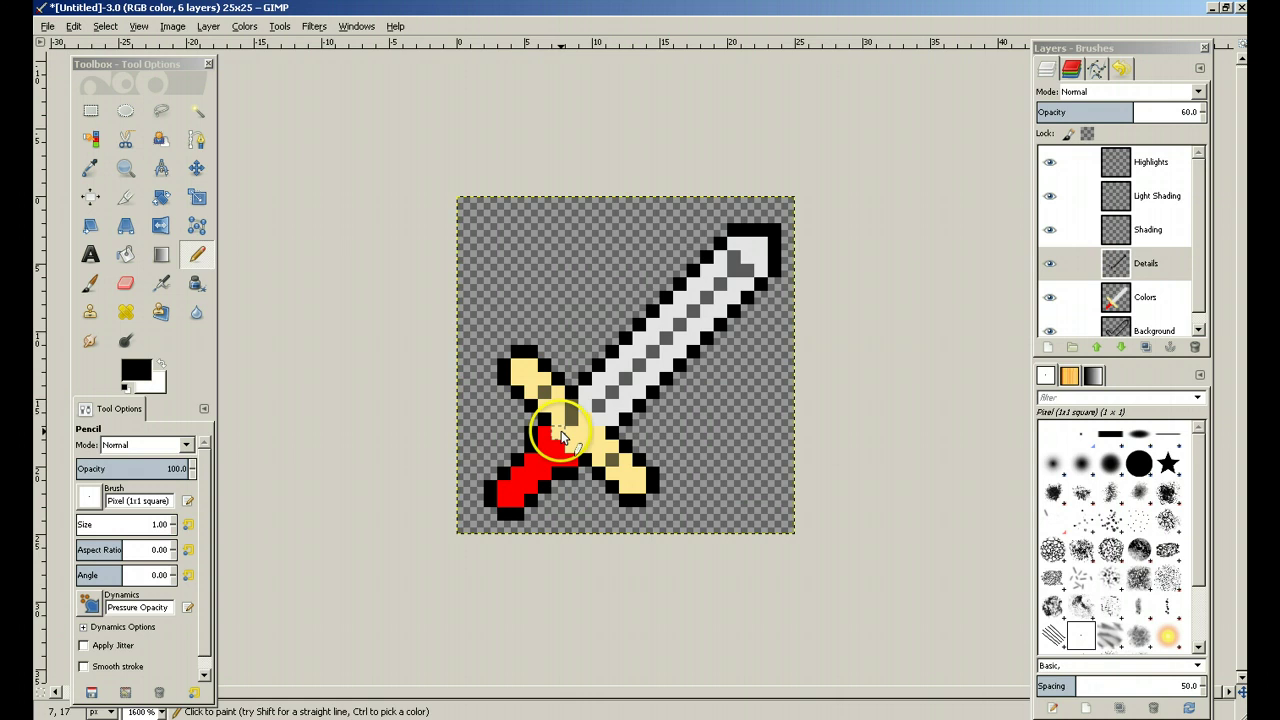
left_click_drag(591, 432, 579, 448)
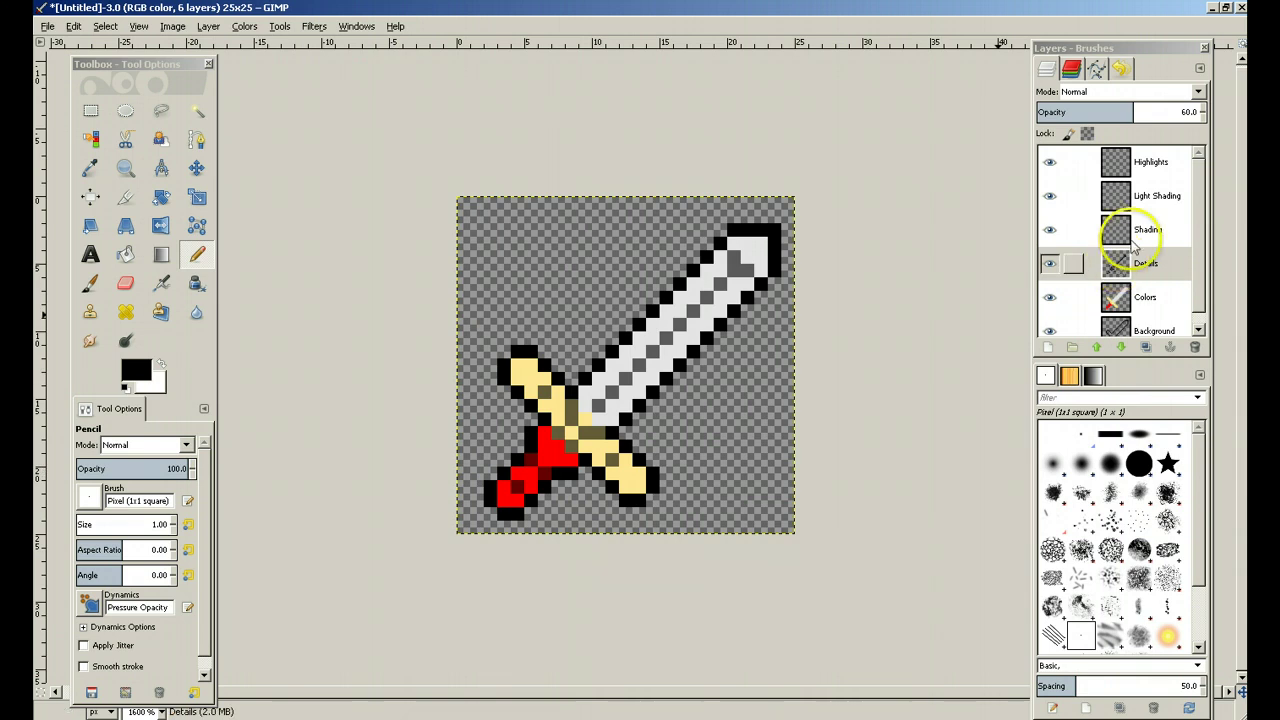
left_click(1150, 230)
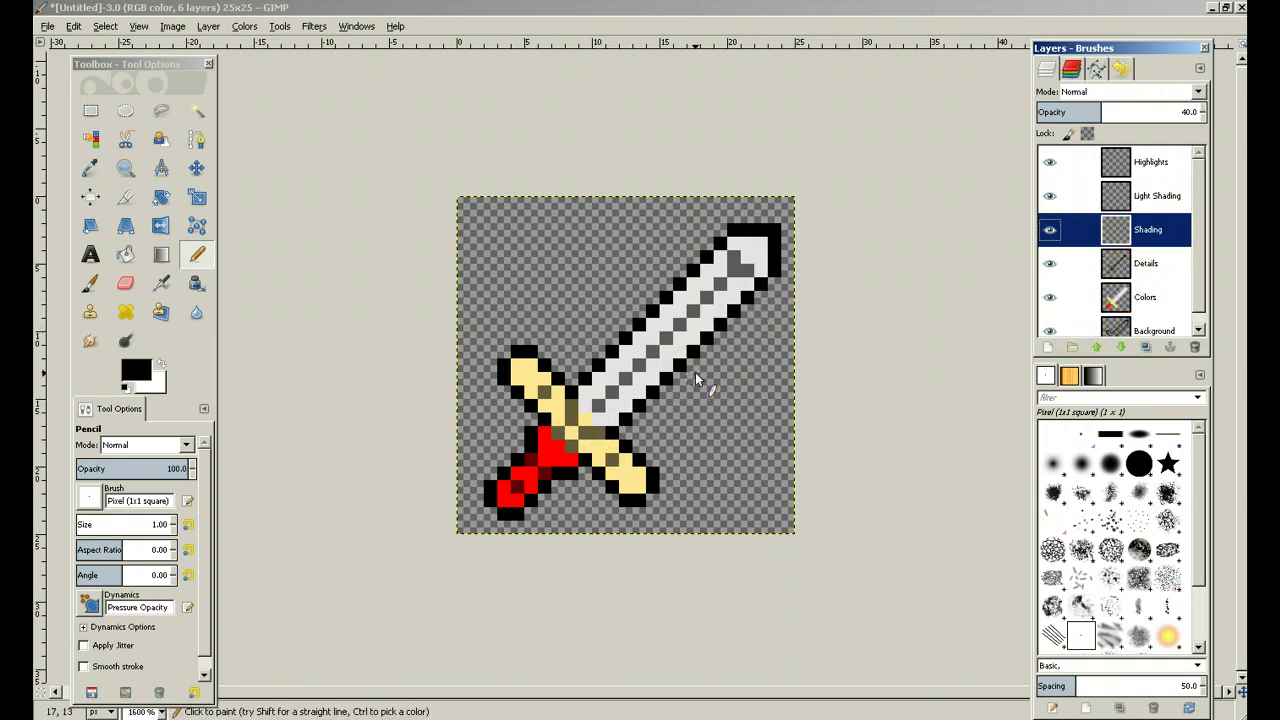
Pencil darker shading onto the pommel, the red grip and the crossguard's left arm.
left_click(552, 398)
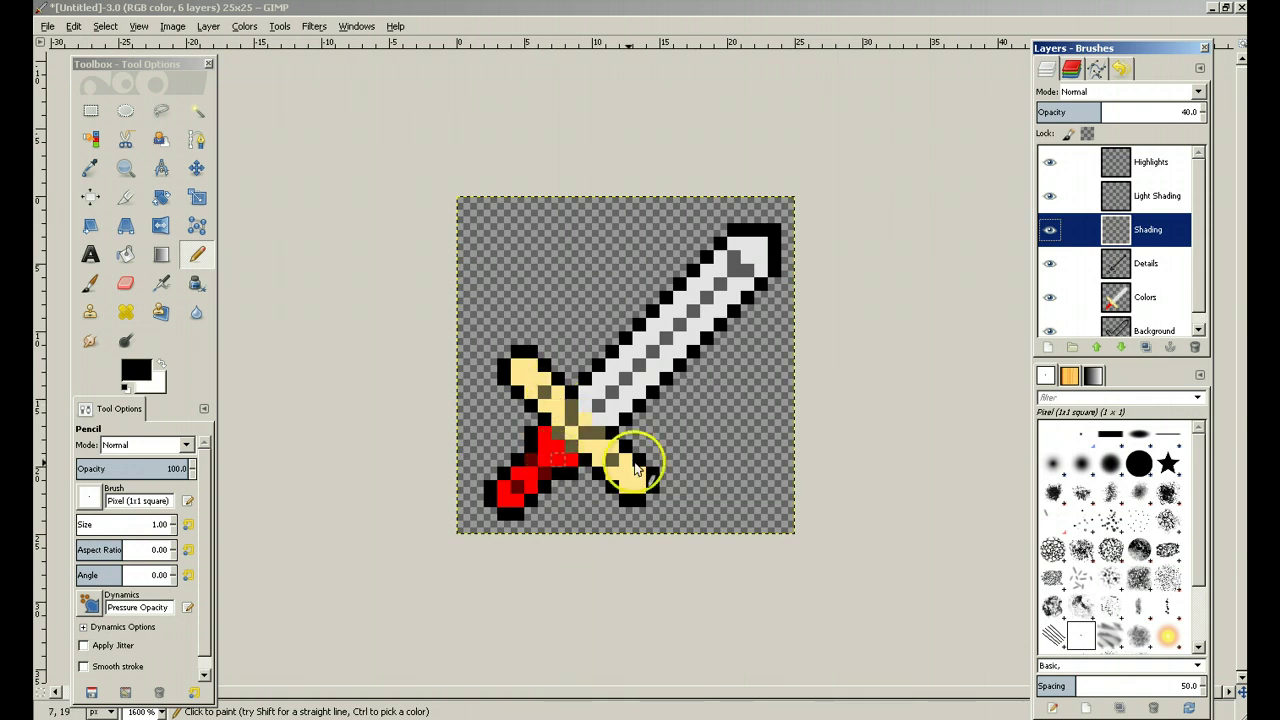
left_click(511, 500)
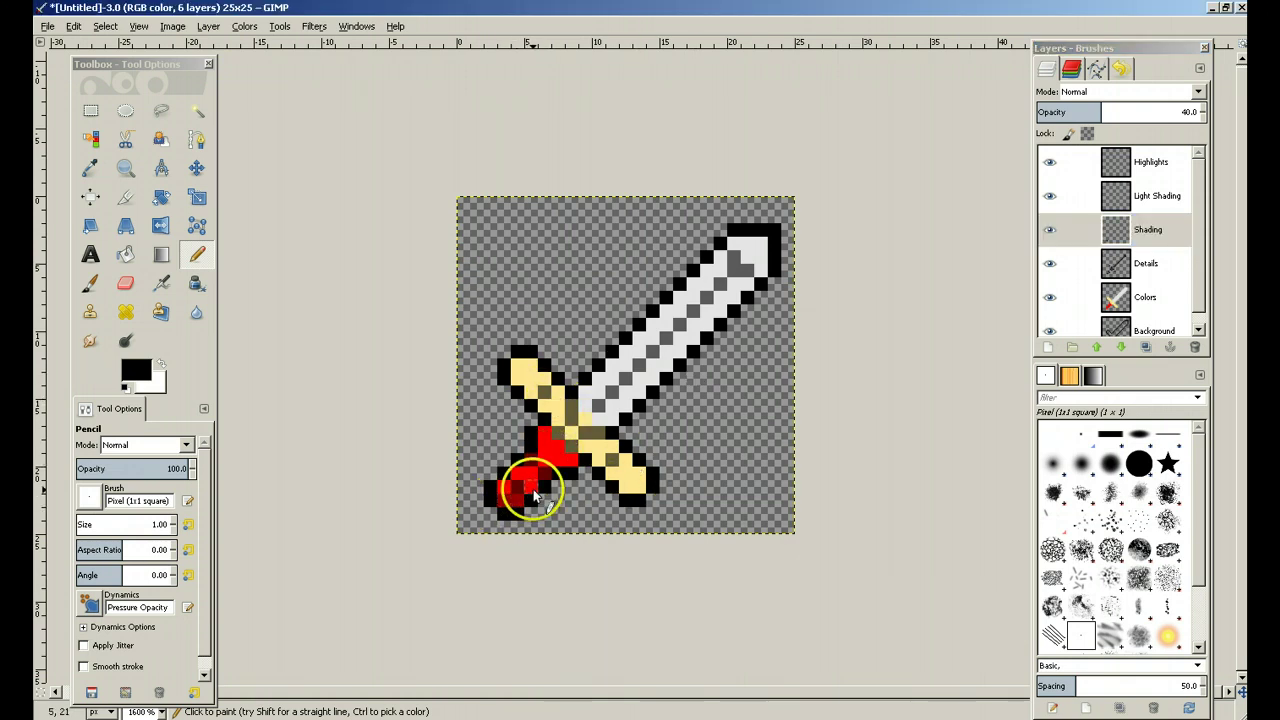
left_click(520, 490)
mouse_move(520, 490)
left_mouse_down()
mouse_move(551, 457)
mouse_move(574, 468)
mouse_move(562, 446)
mouse_move(576, 445)
mouse_move(634, 486)
mouse_move(588, 462)
left_mouse_up()
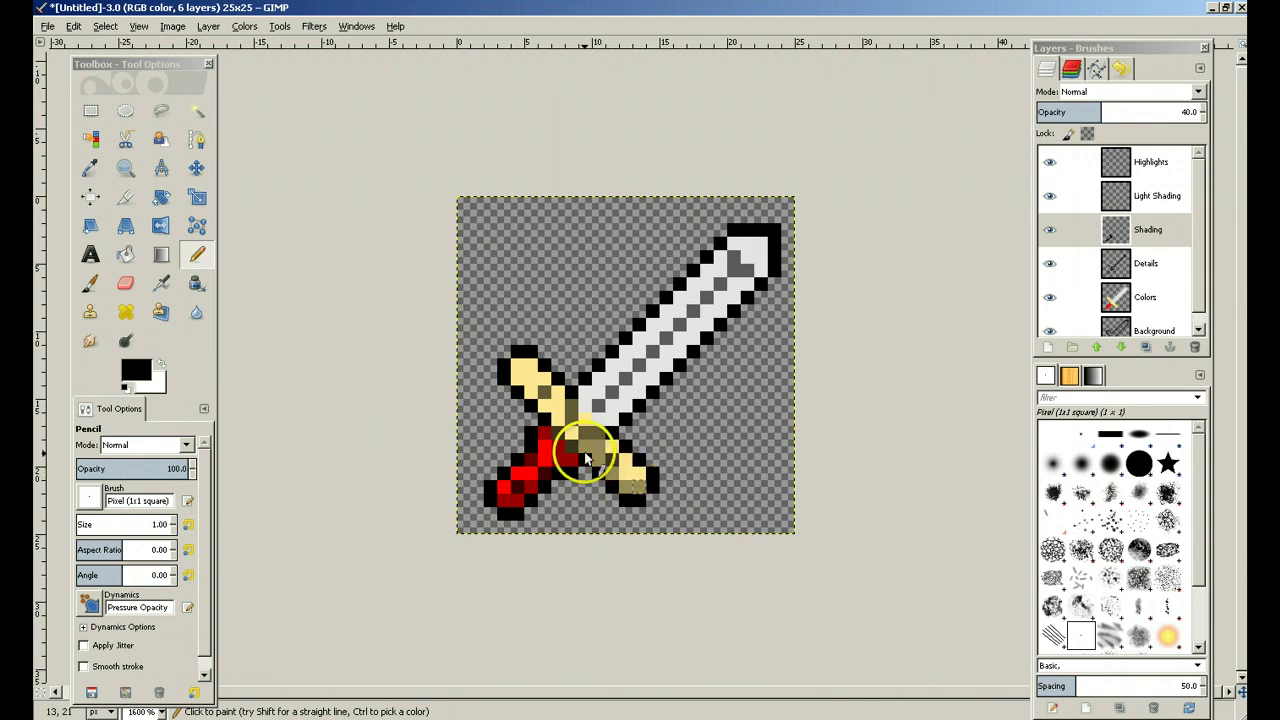
mouse_move(535, 397)
left_mouse_down()
mouse_move(510, 378)
mouse_move(588, 434)
mouse_move(703, 342)
mouse_move(674, 359)
mouse_move(725, 335)
mouse_move(714, 335)
mouse_move(725, 314)
mouse_move(767, 278)
mouse_move(662, 338)
left_mouse_up()
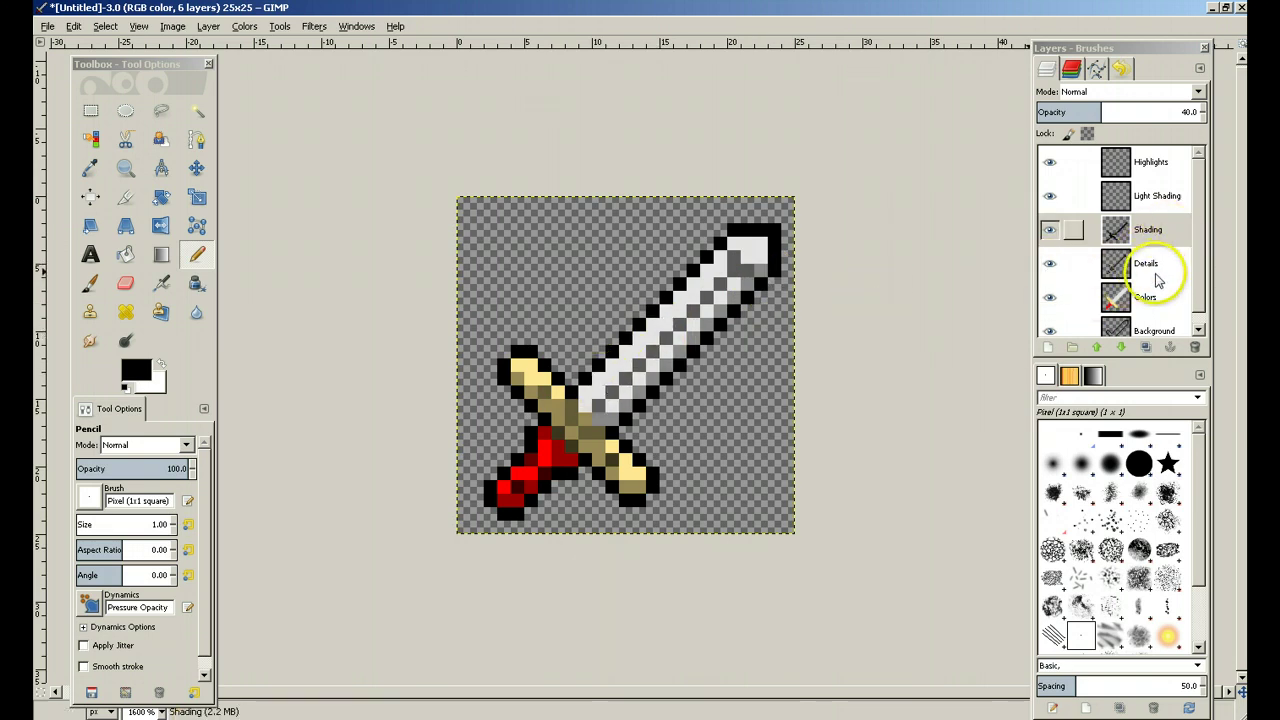
Make the Background layer active and switch to Fuzzy Select with U.
scroll(1155, 272, "down", 1)
left_click(1165, 320)
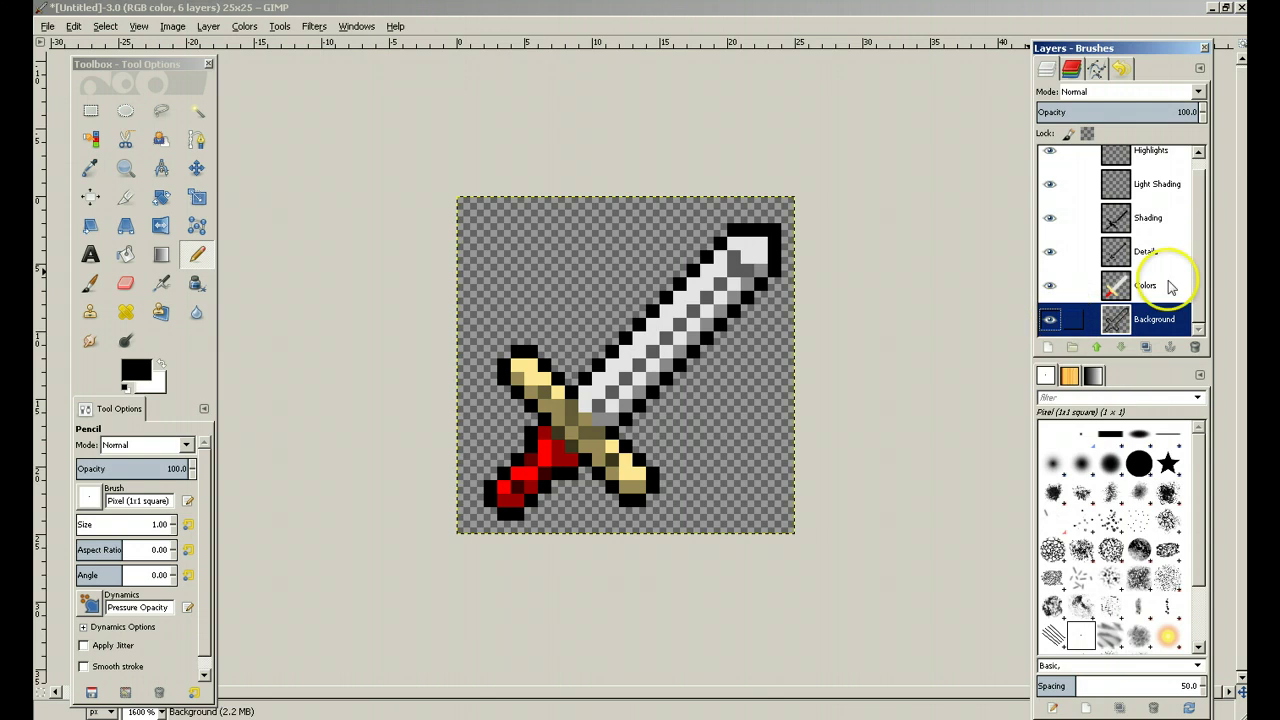
left_click(1150, 218)
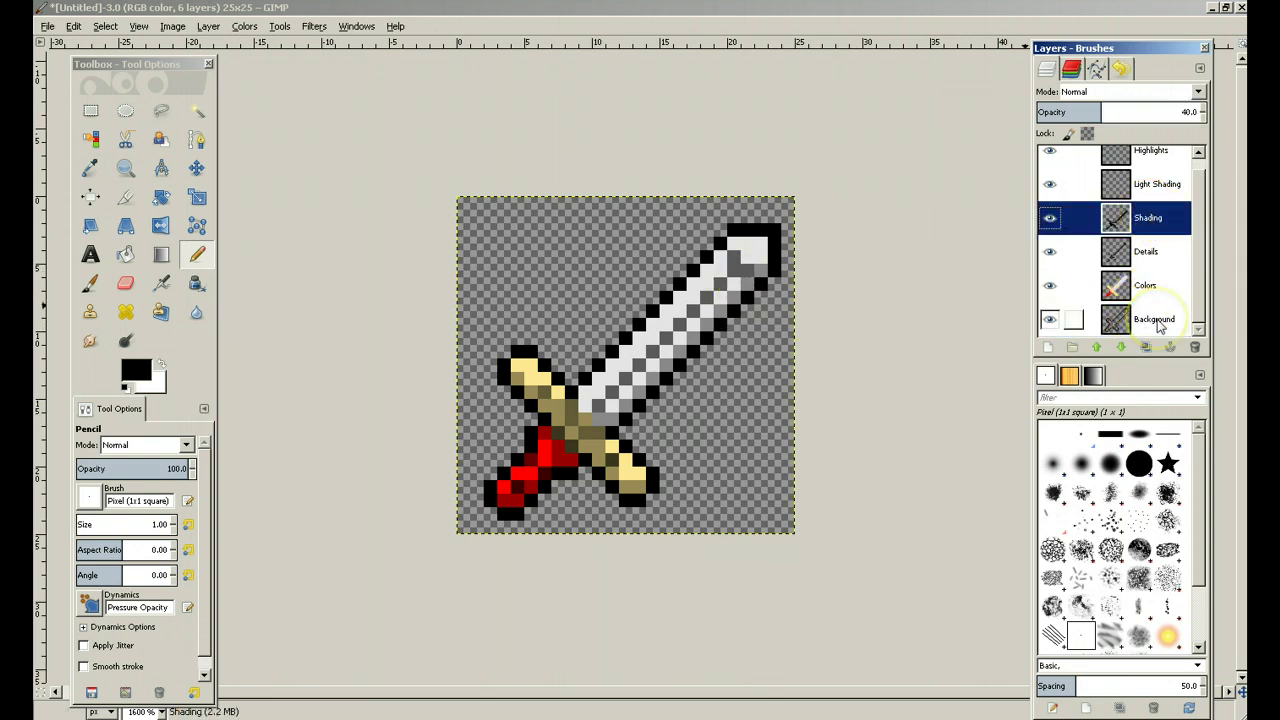
left_click(1160, 320)
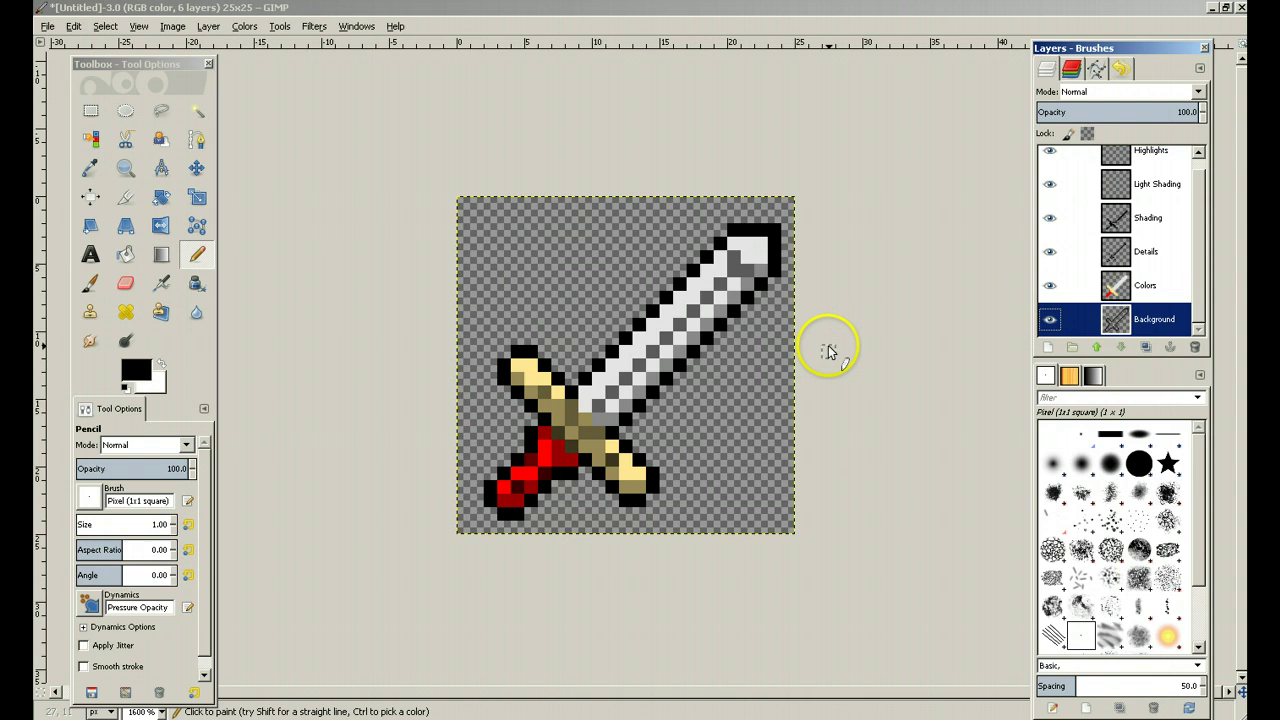
key("u")
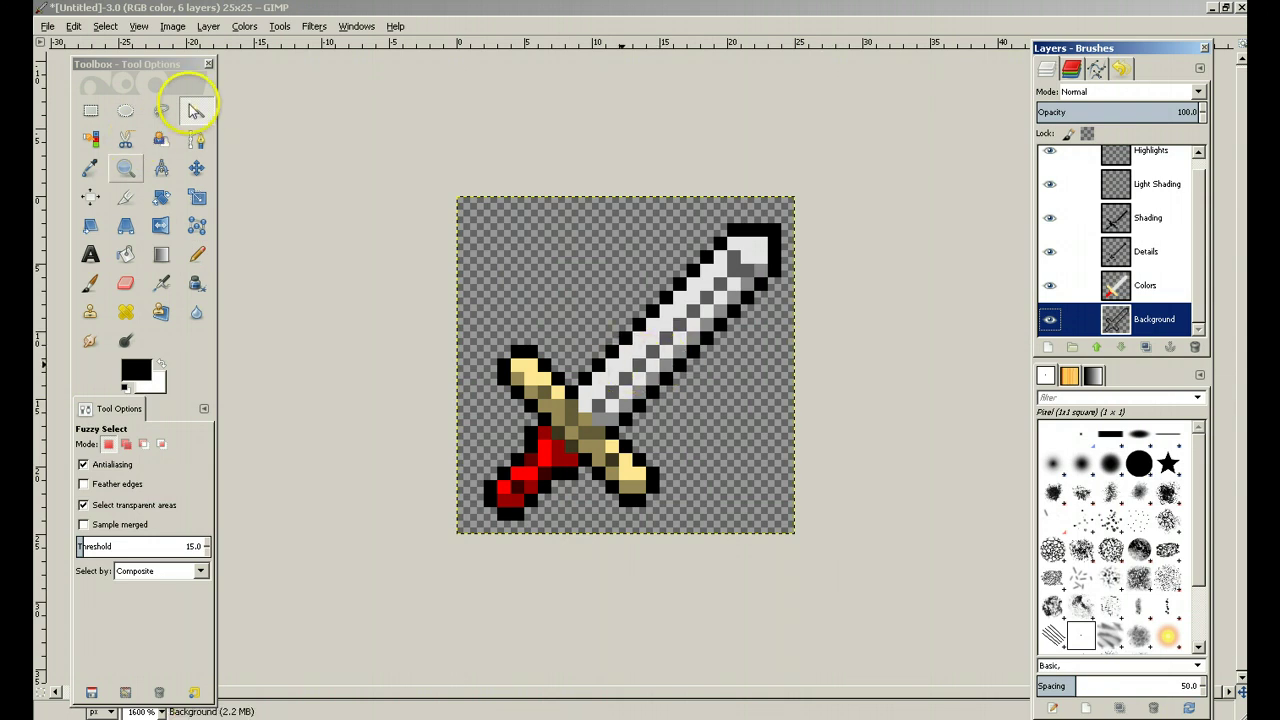
Fuzzy-select the sword's shape on the canvas and make Shading the active layer.
left_click(632, 360)
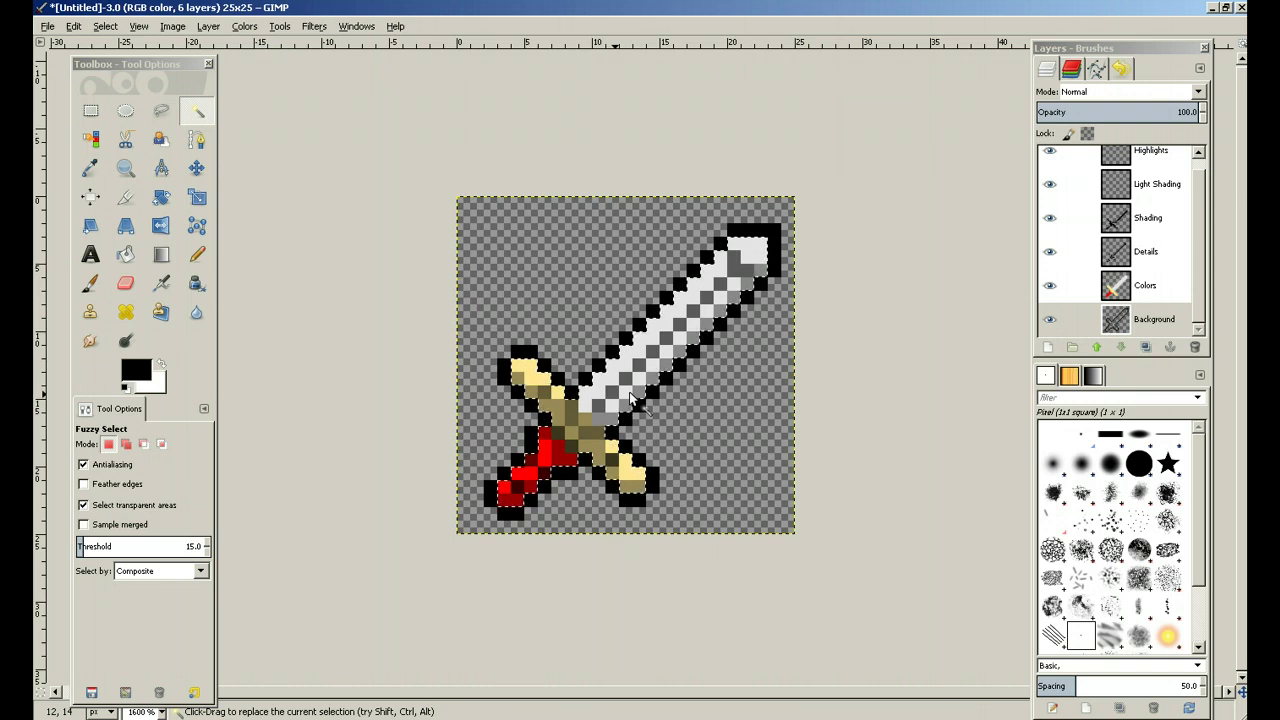
left_click(1112, 220)
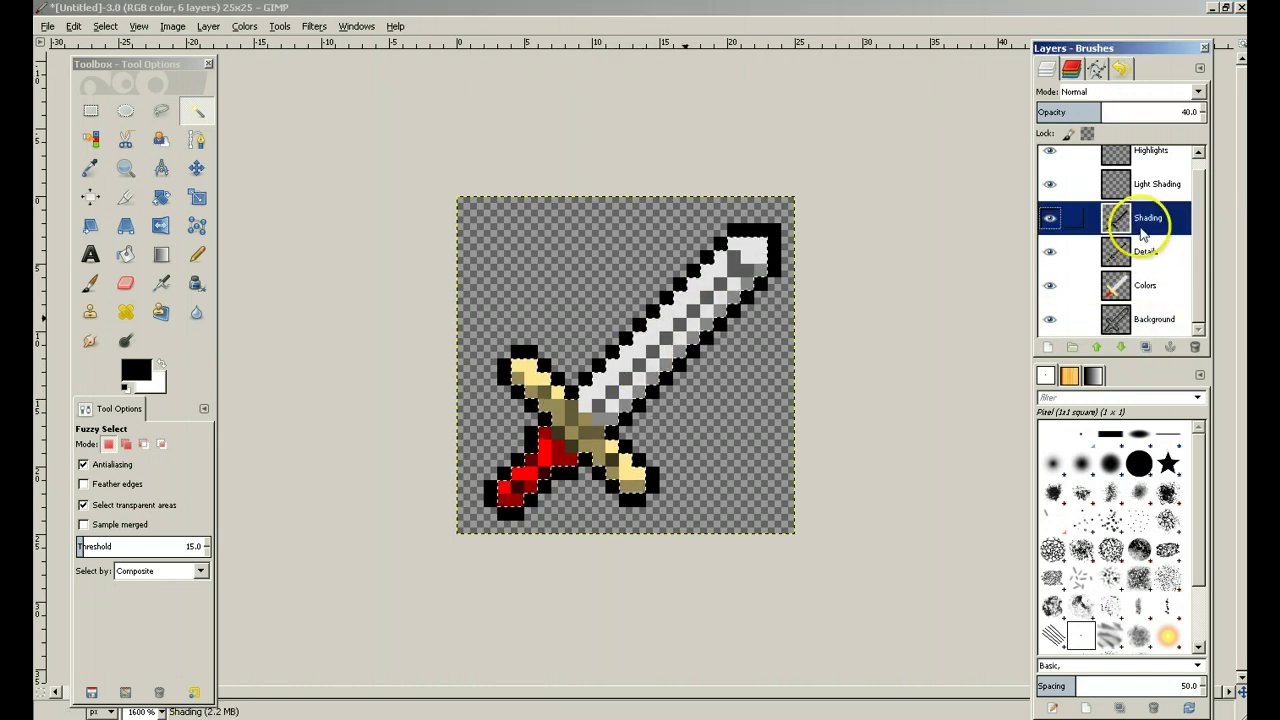
Pencil a darker shading pixel on the guard's upper end of the Shading layer.
key("n")
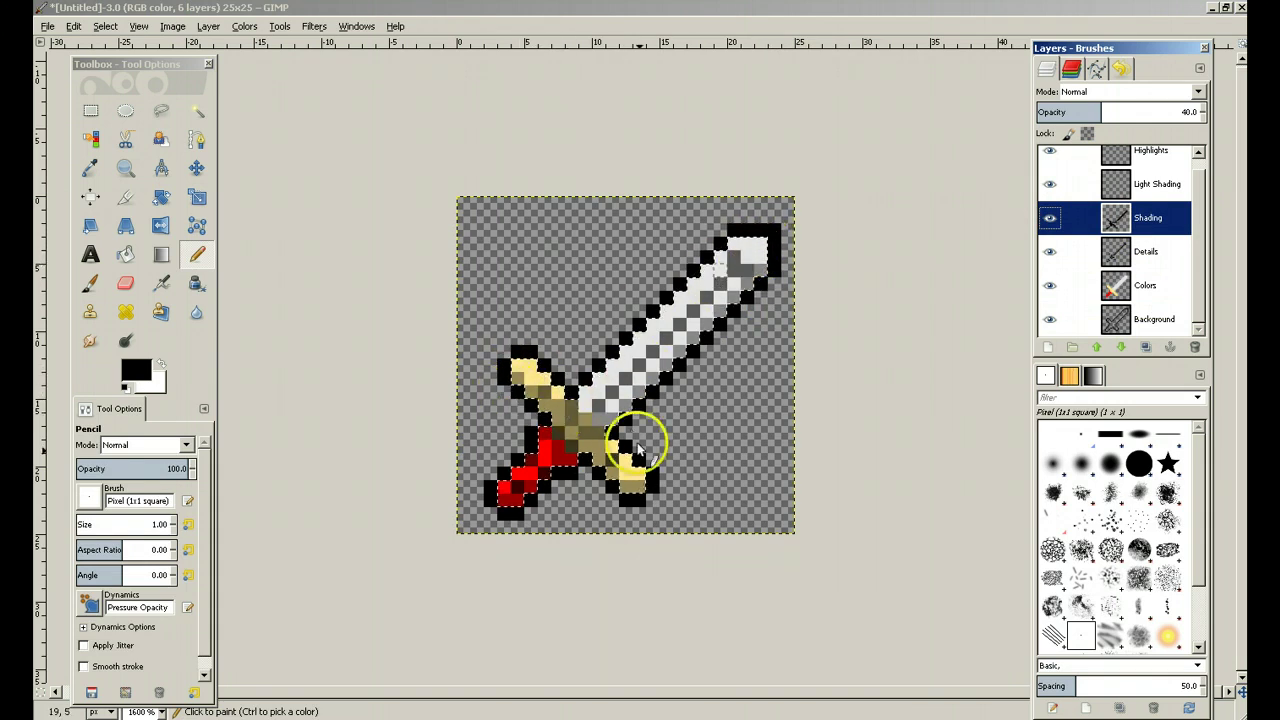
left_click(510, 360)
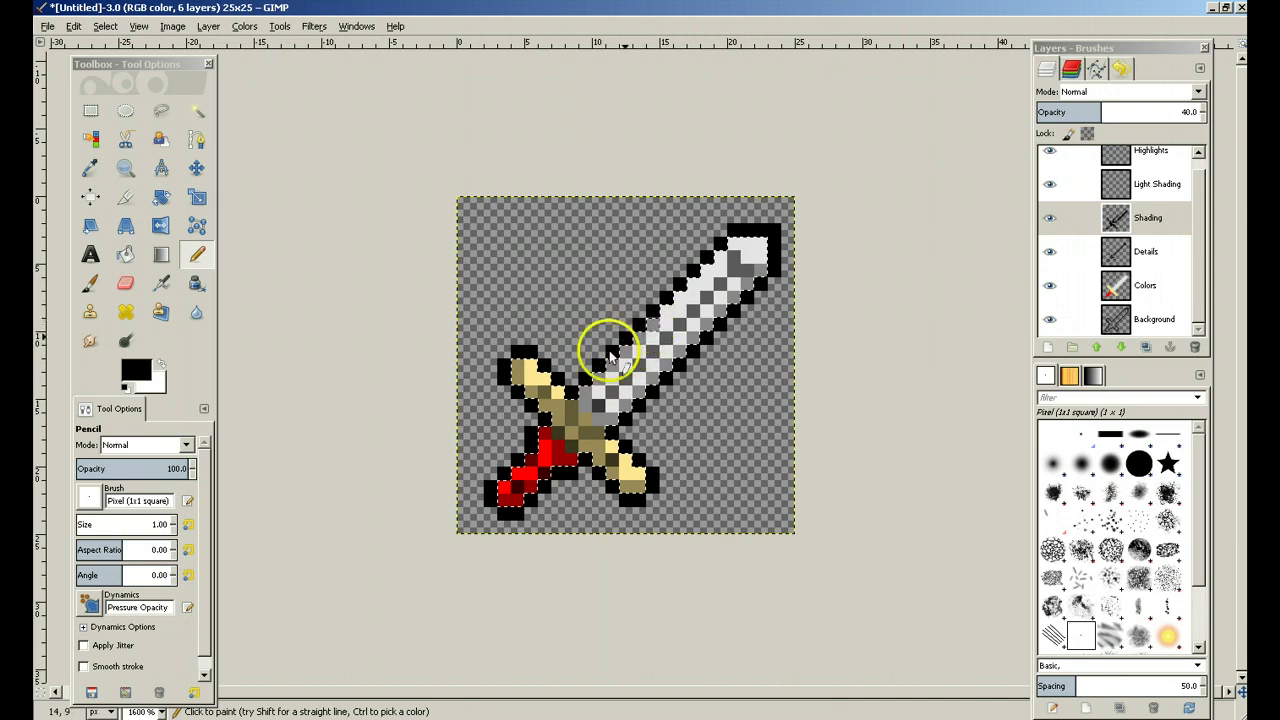
left_click(1150, 186)
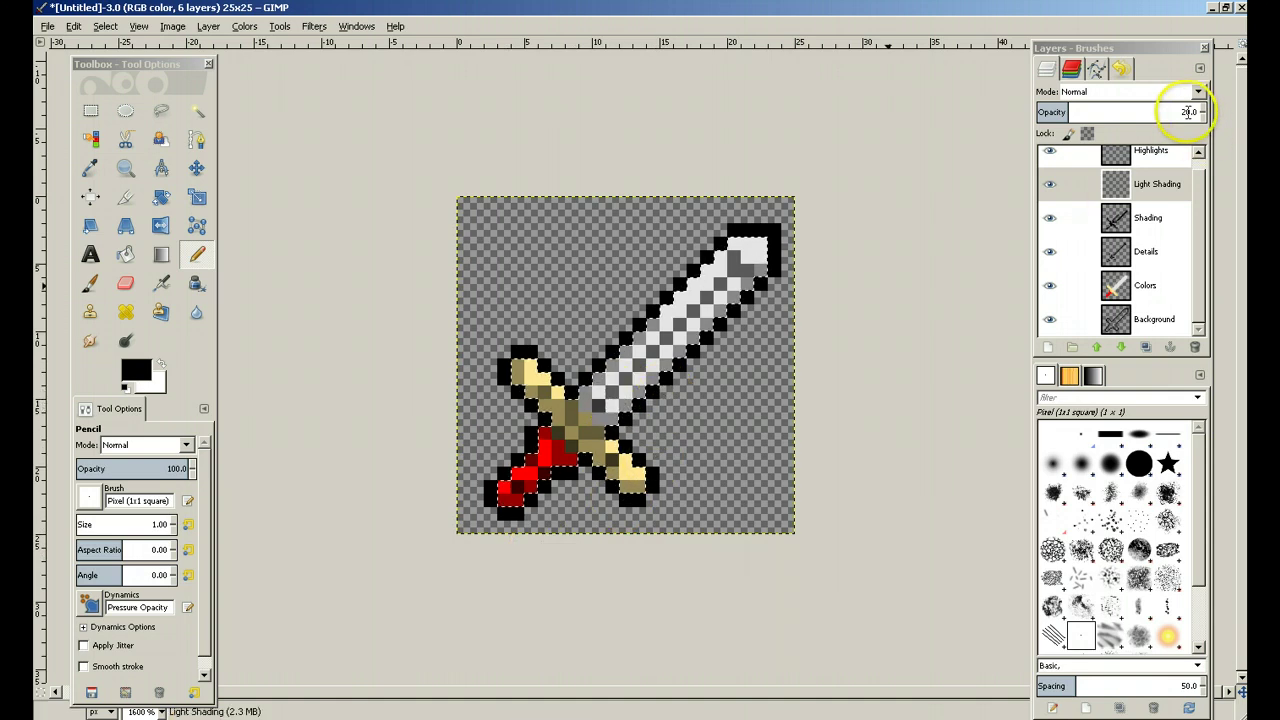
Set the Shading layer's opacity to 20.
left_click(1158, 222)
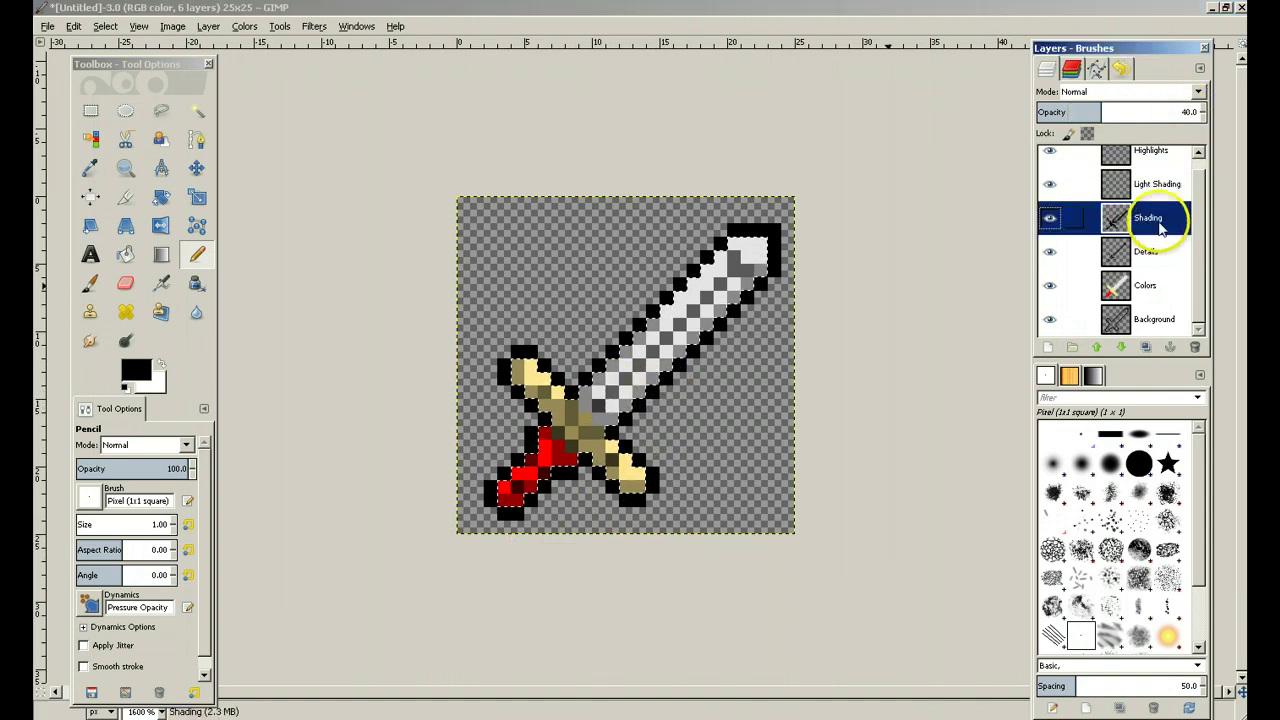
double_click(1189, 112)
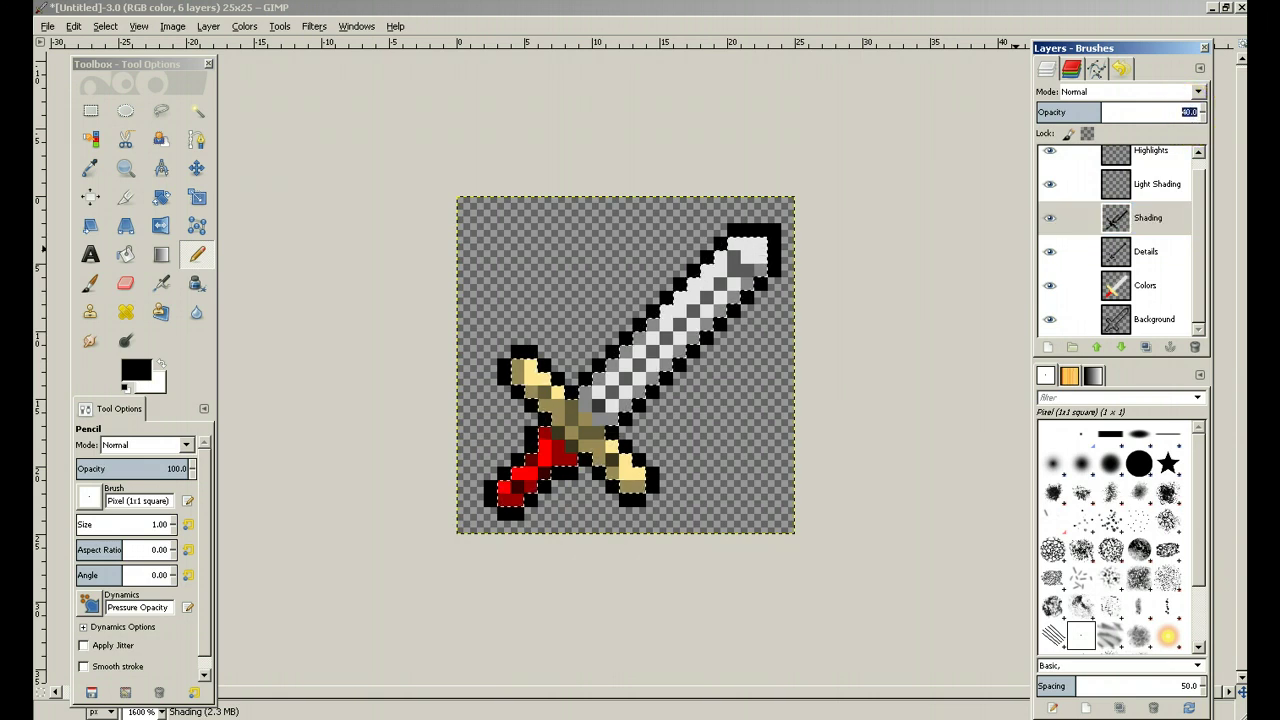
key("Return")
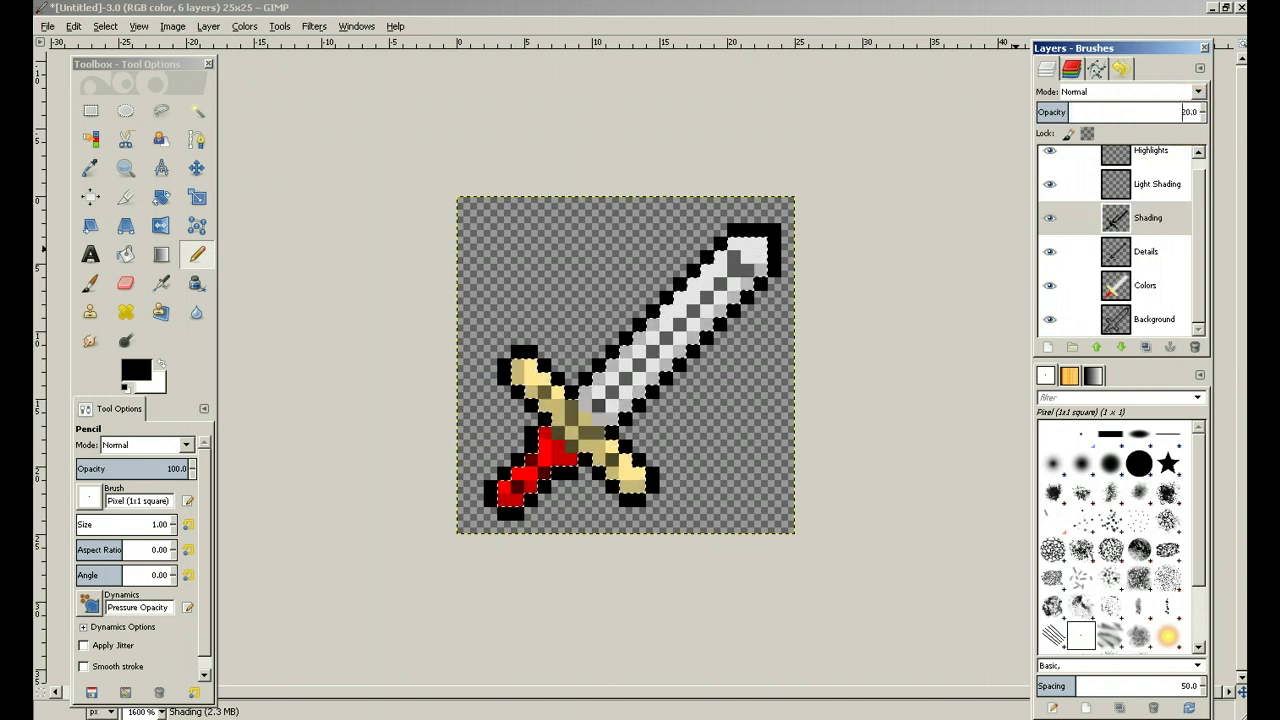
On the Light Shading layer, pencil light shading on the handle and up the blade.
left_click(1152, 186)
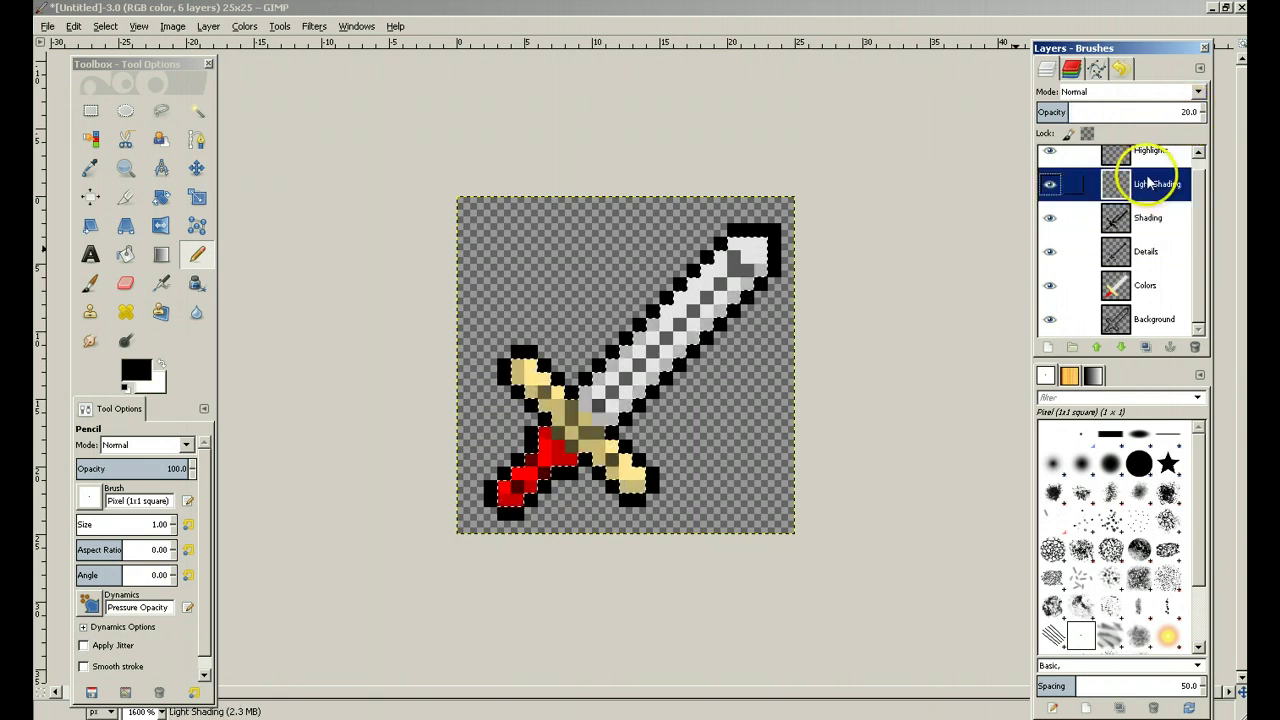
left_click(626, 413)
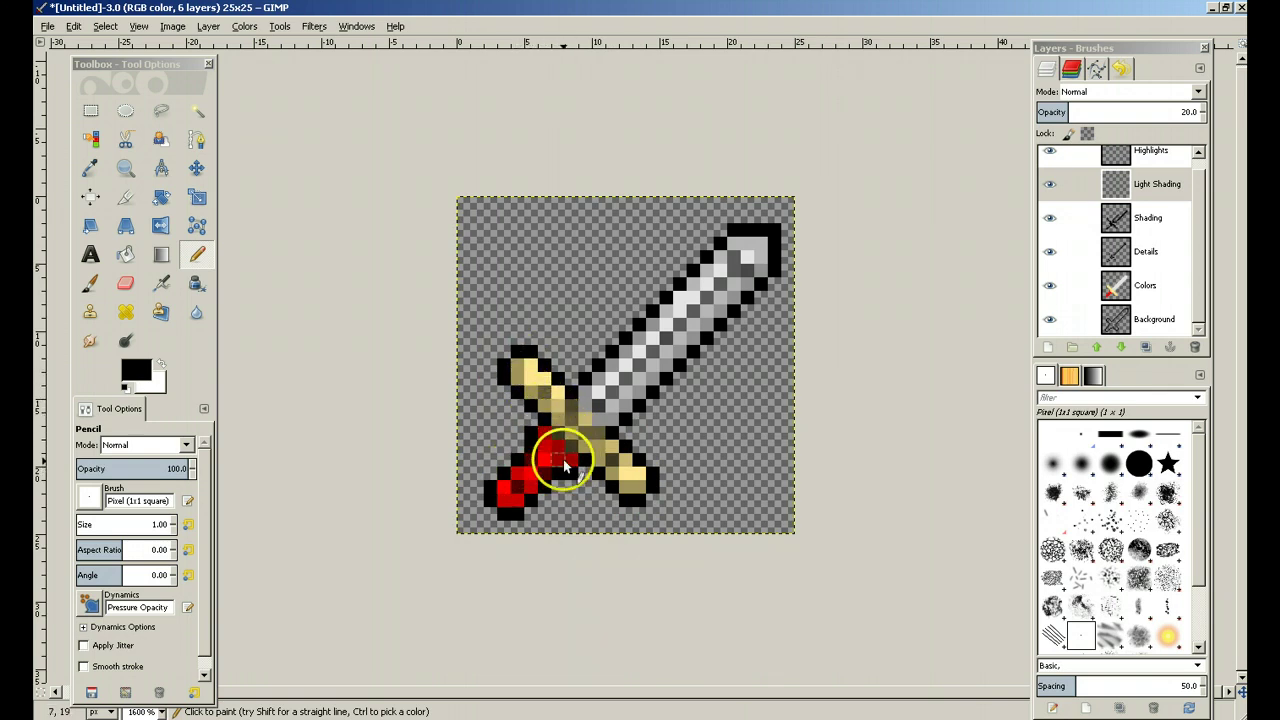
left_click(528, 486)
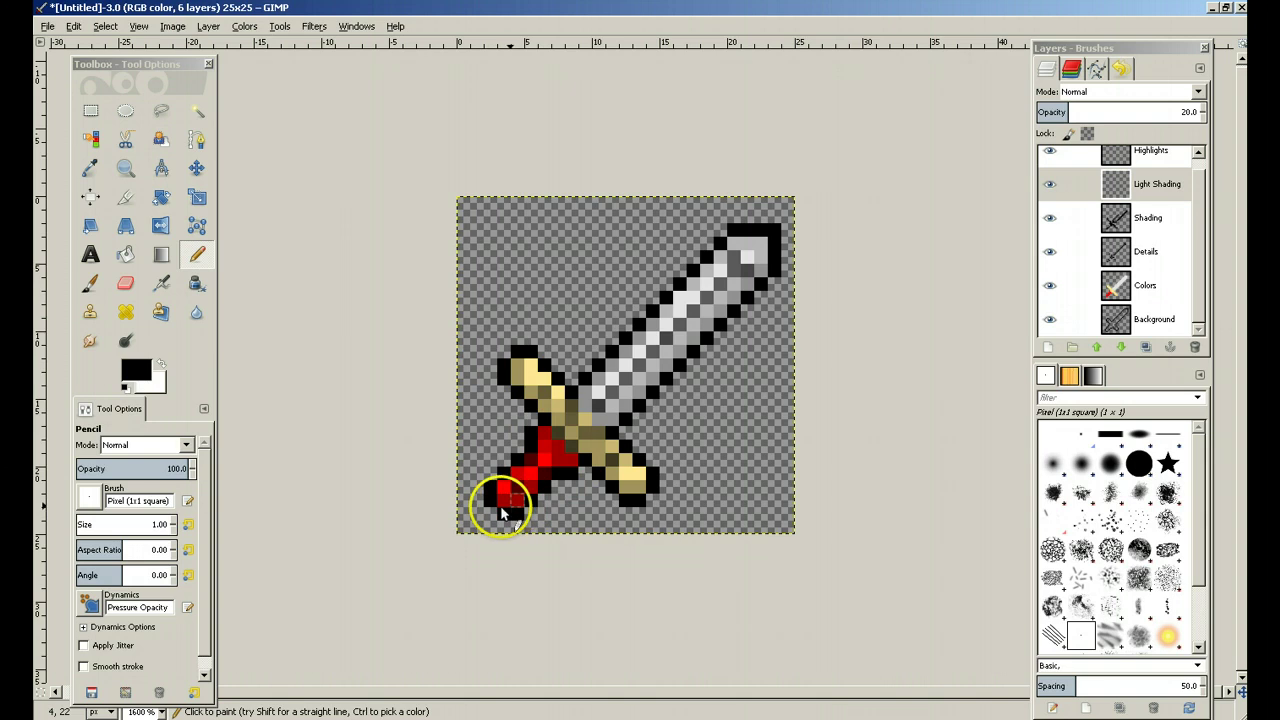
left_click_drag(529, 494, 657, 405)
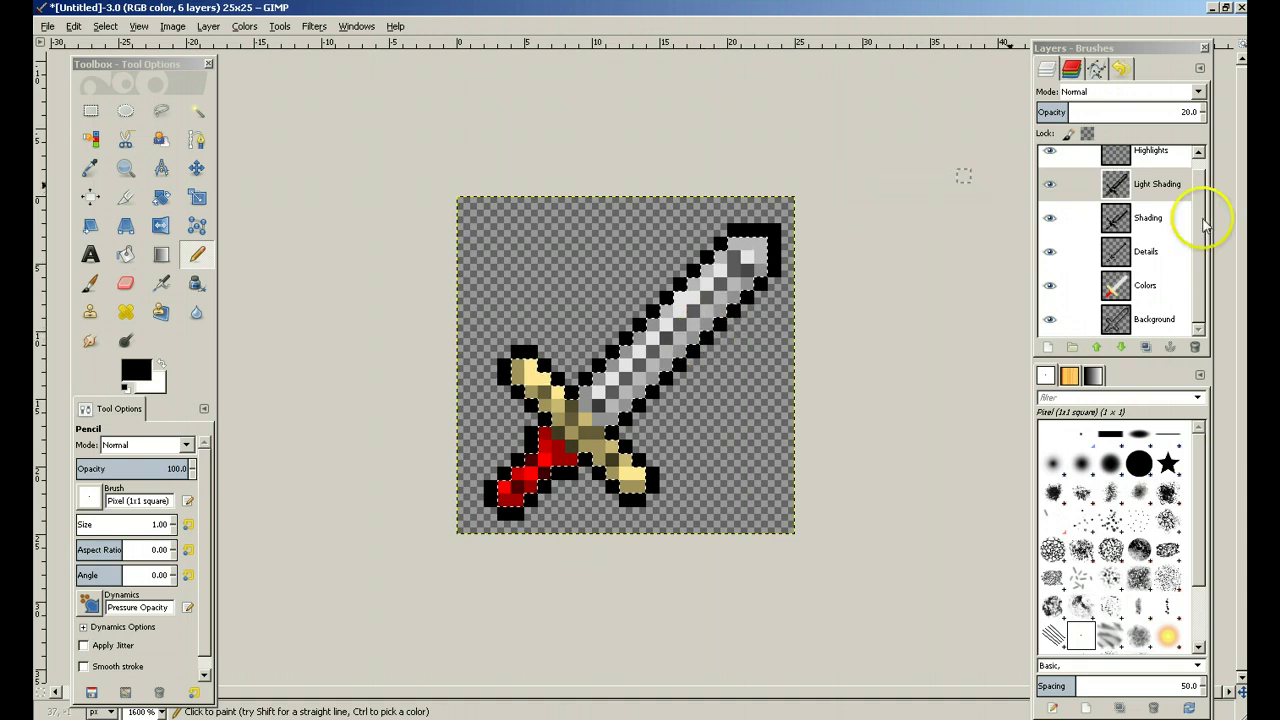
key("shift+e")
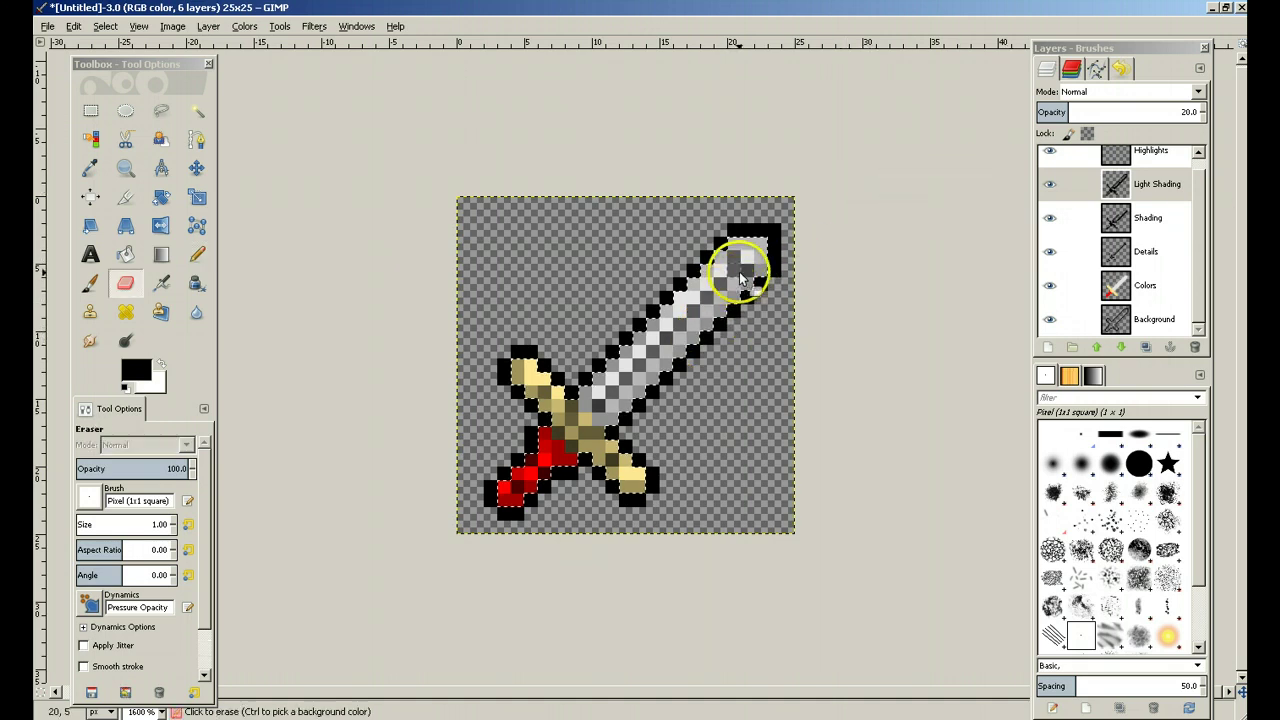
key("n")
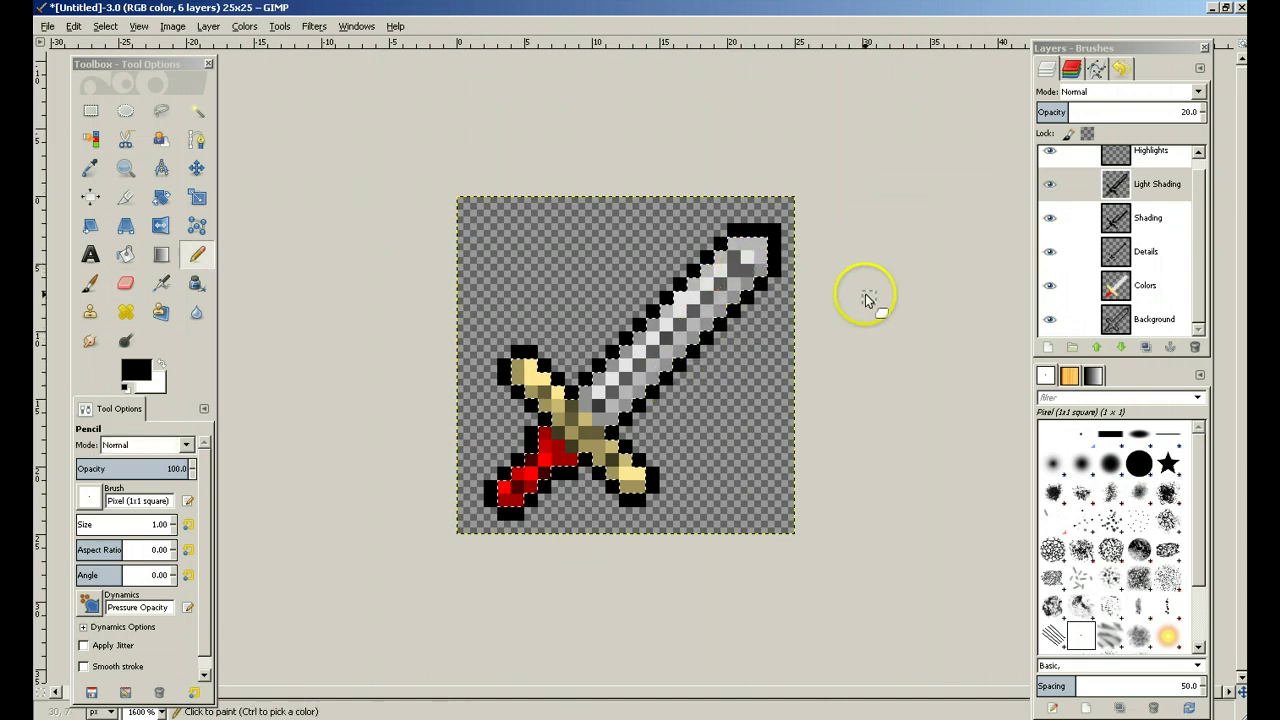
Clear the selection with Select > None and make Highlights the active layer.
left_click(105, 26)
left_click(122, 66)
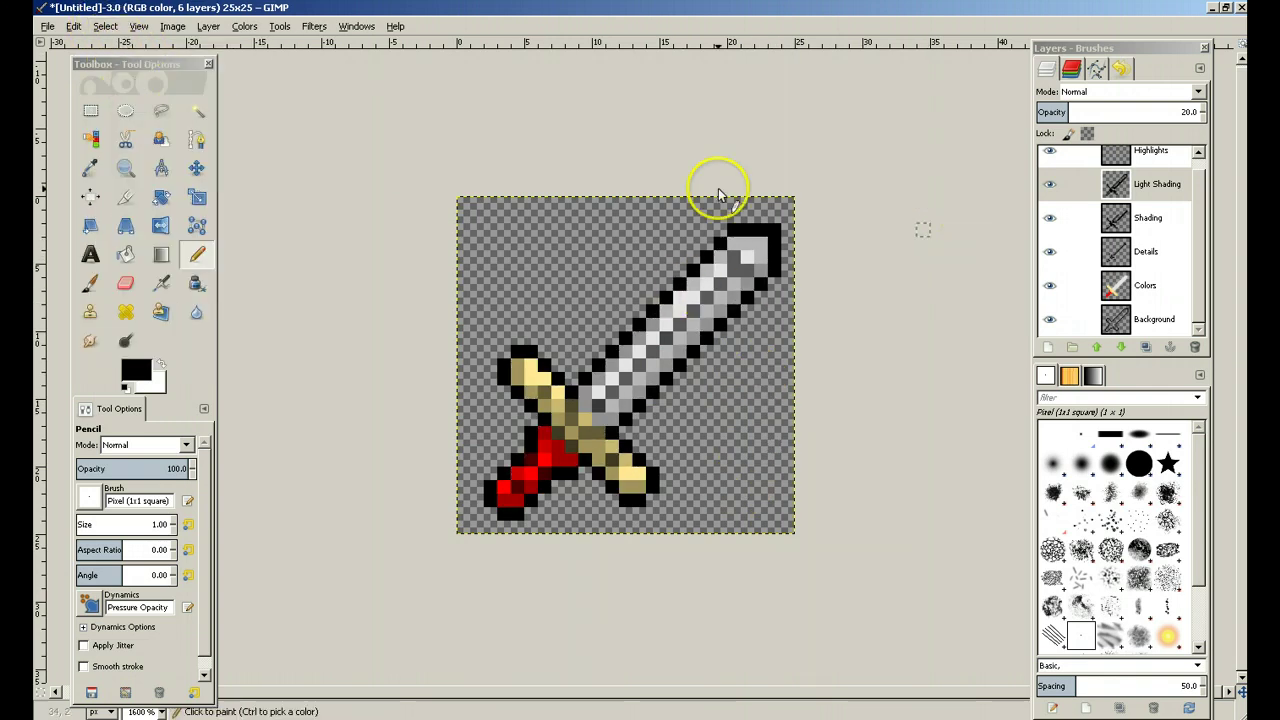
scroll(860, 258, "down", 2, "ctrl")
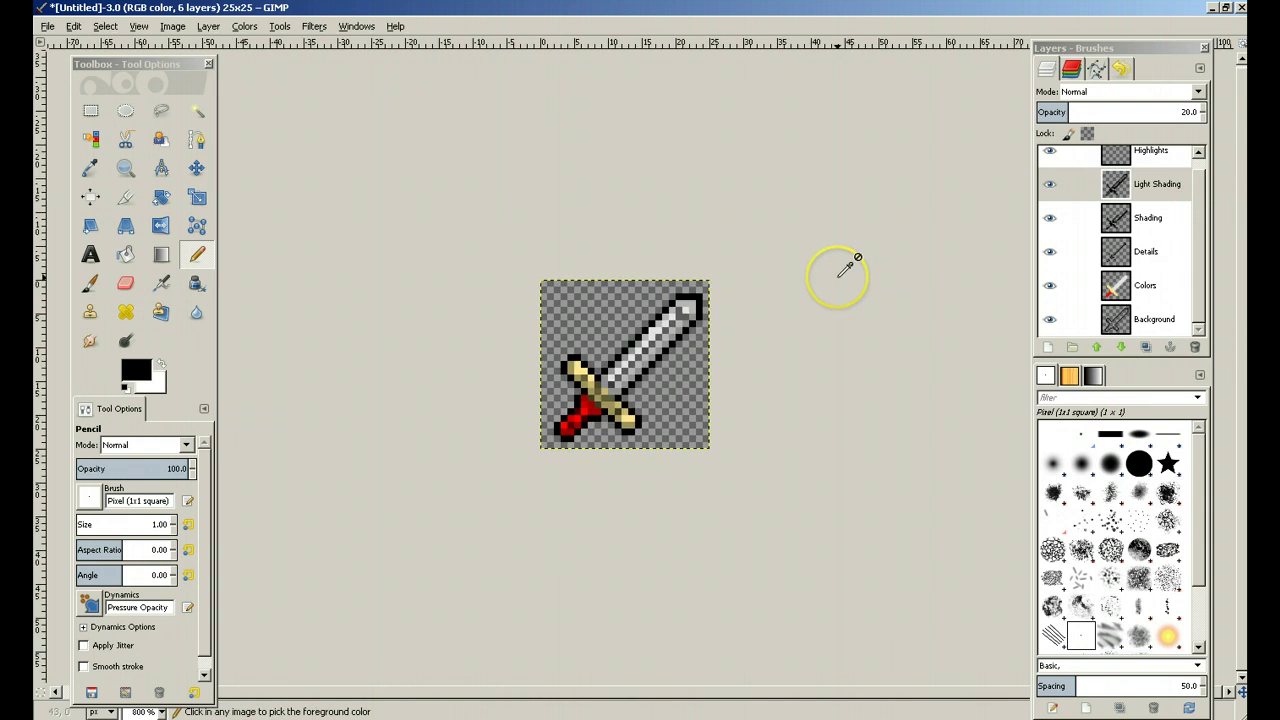
scroll(845, 268, "up", 1, "ctrl")
left_click(1155, 160)
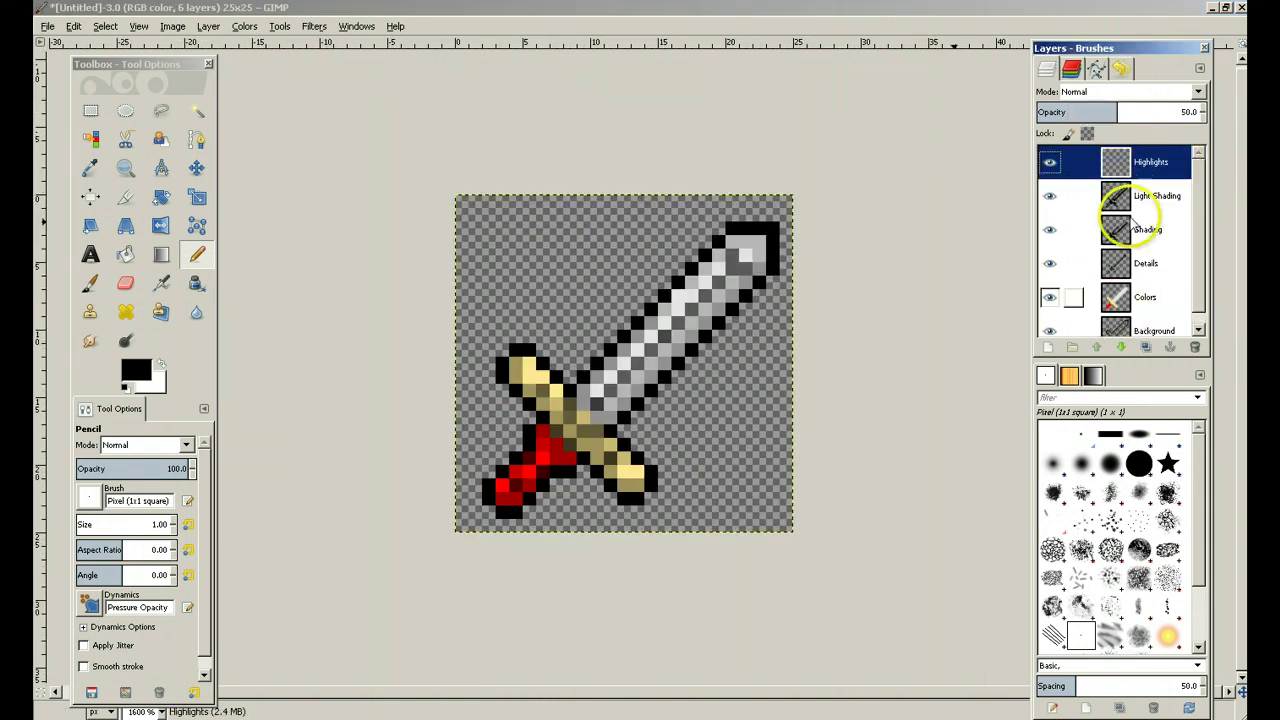
Set the foreground colour to pure white.
left_click(1049, 161)
left_click(1049, 161)
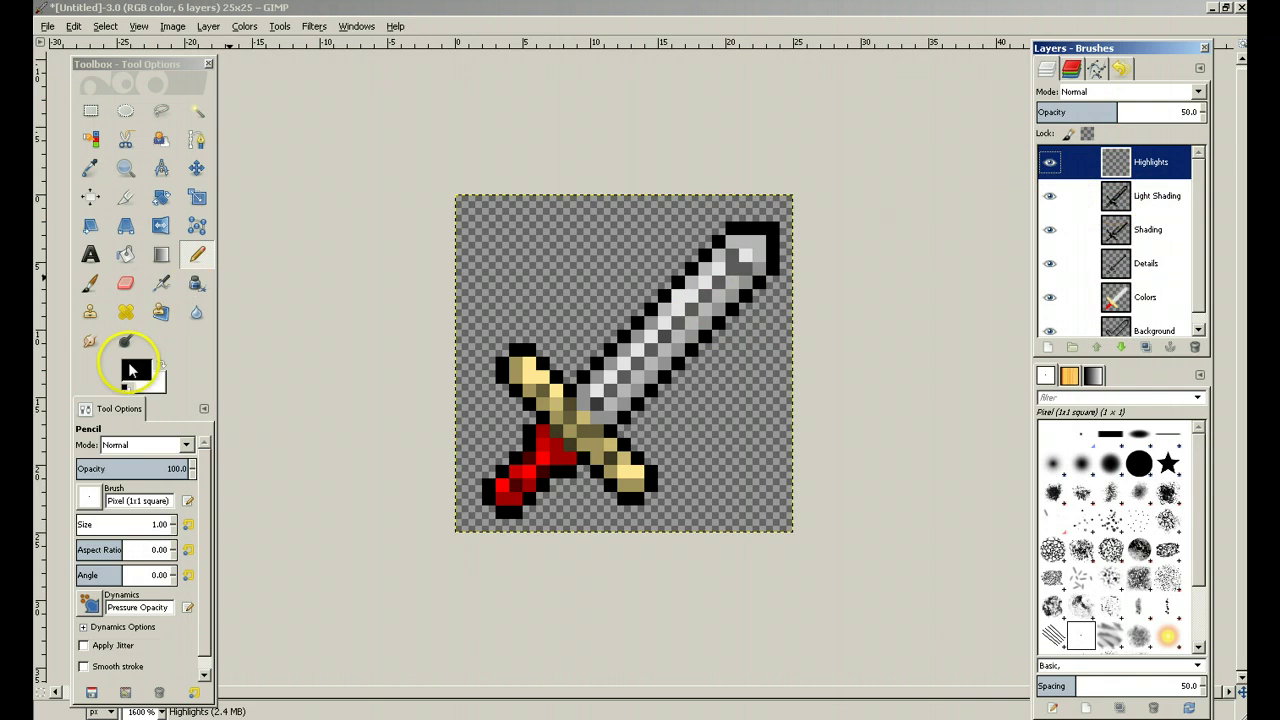
left_click(135, 366)
left_click(101, 340)
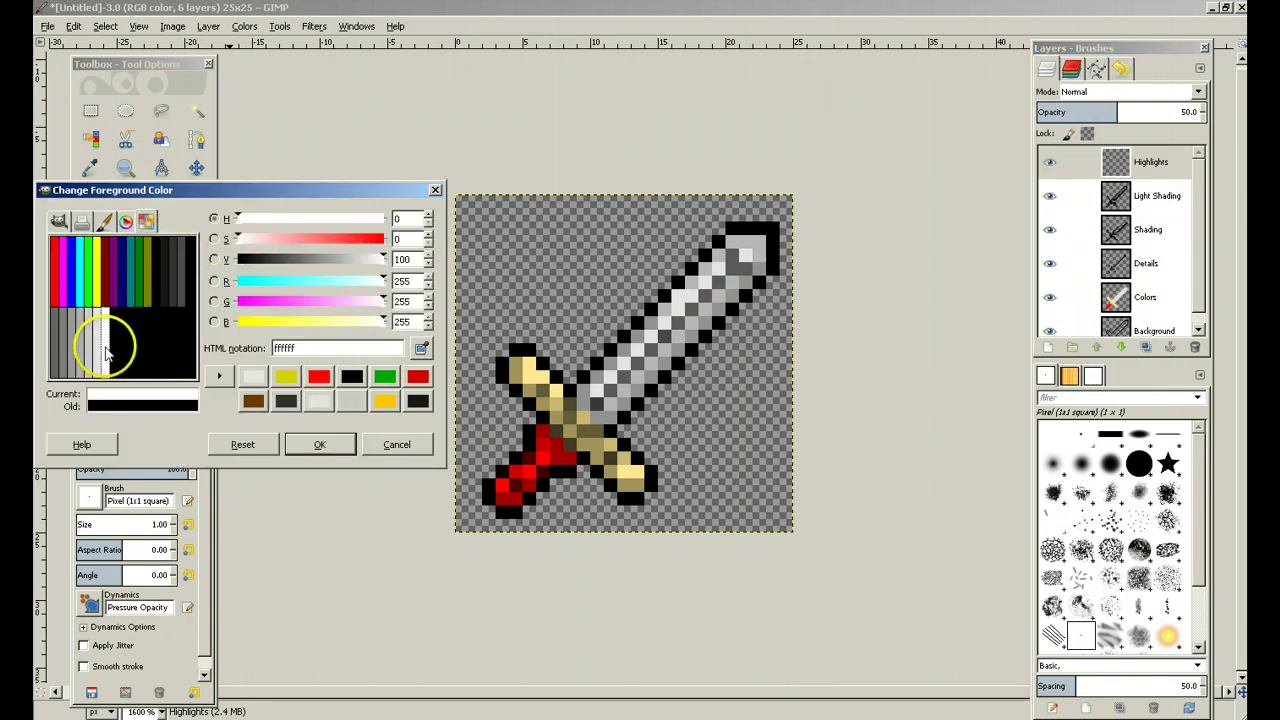
left_click(316, 445)
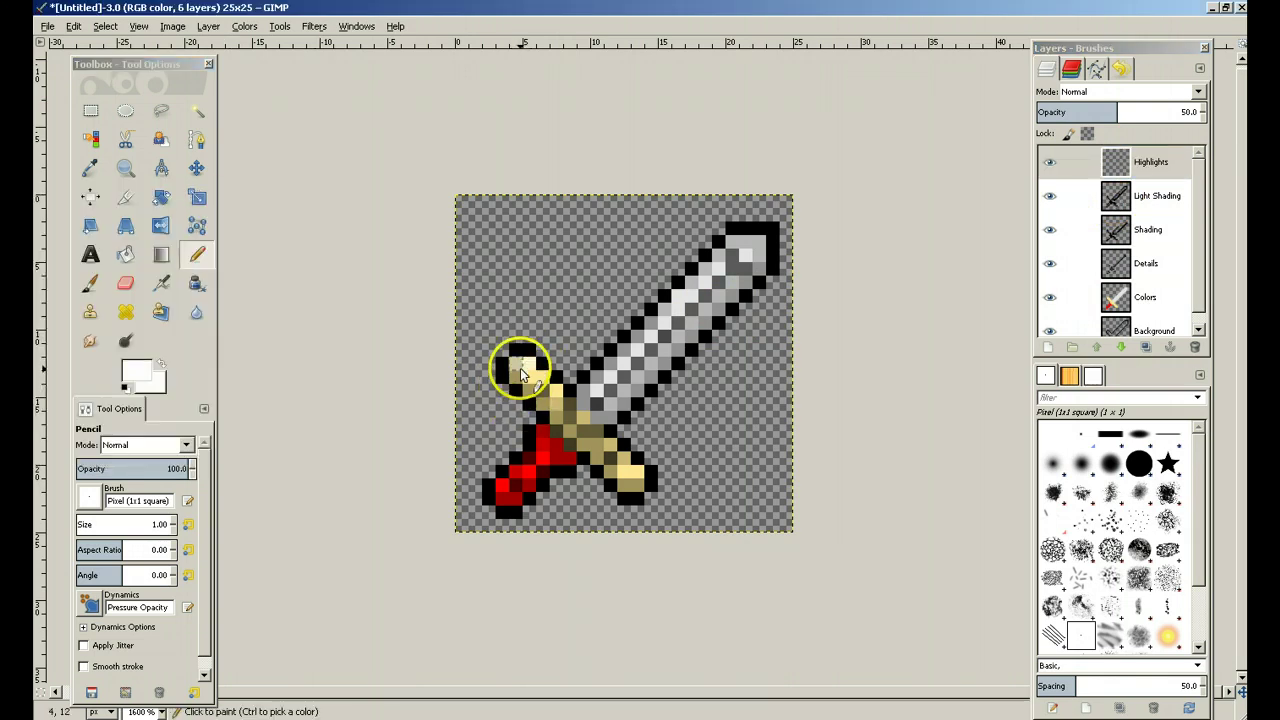
Pencil white highlights on the guard's end and blade tip, undoing the stray tip pixels.
left_click(520, 374)
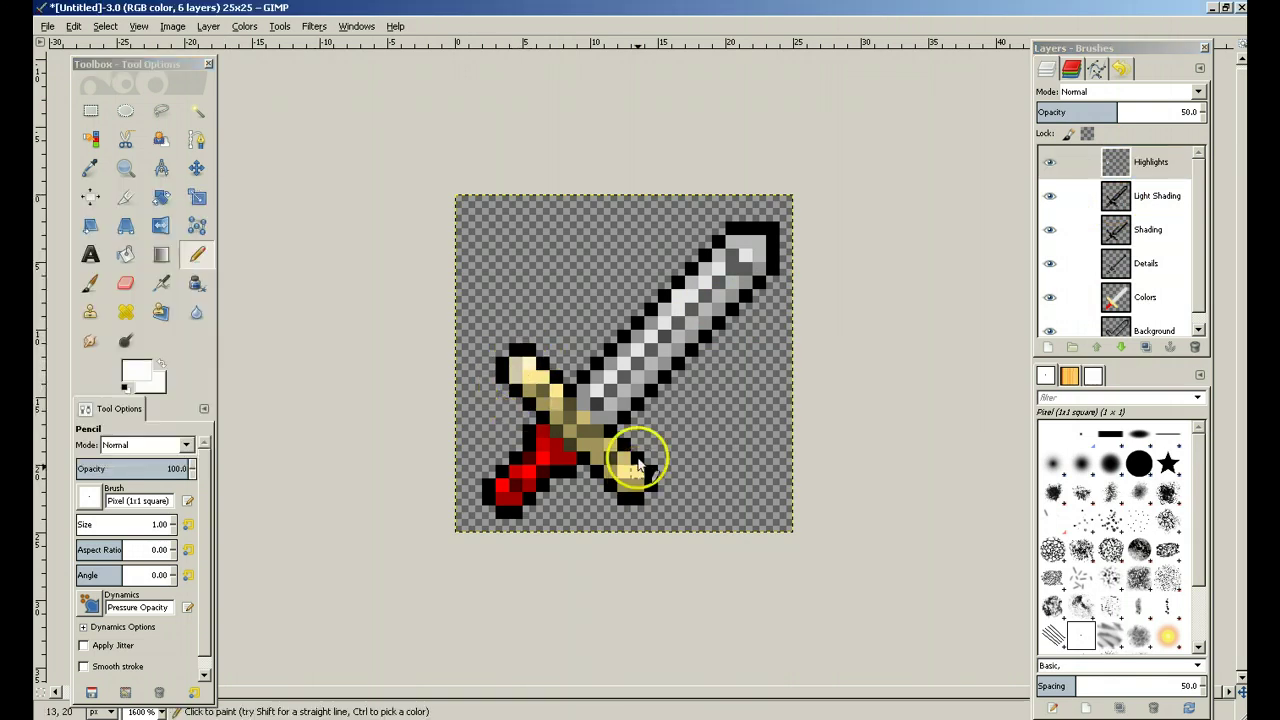
left_click(764, 245)
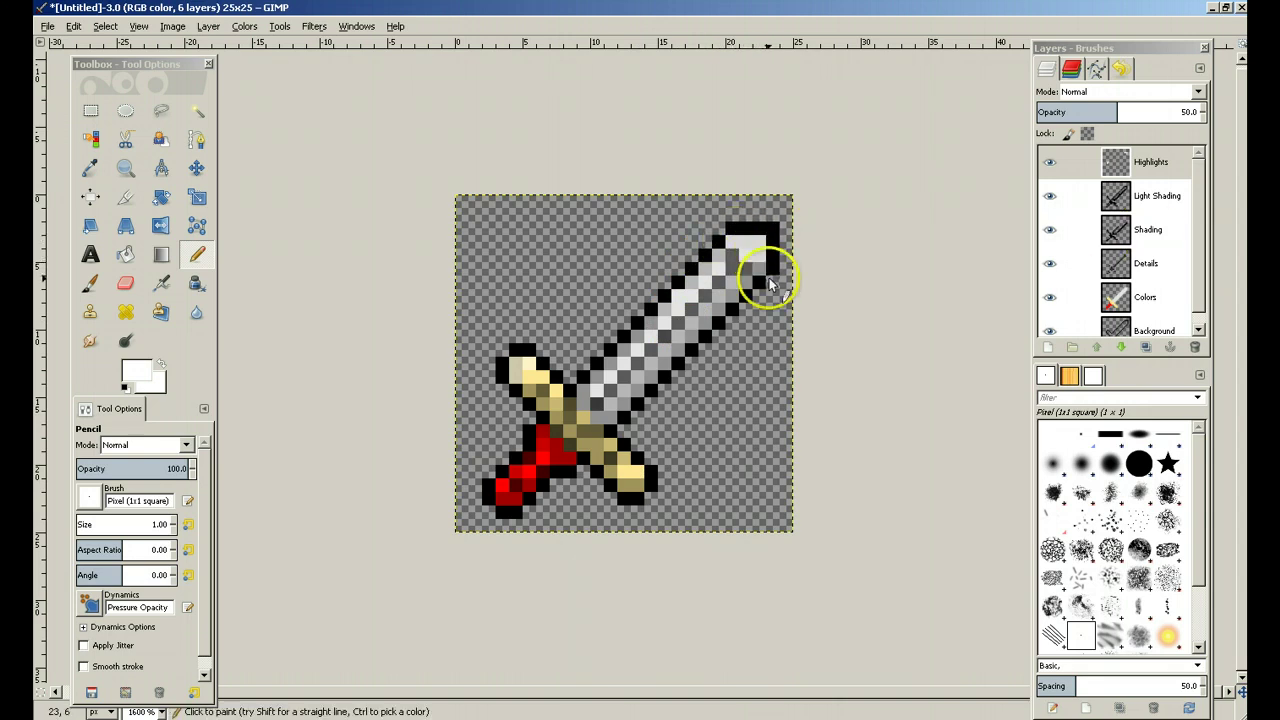
left_click(771, 214)
left_click(783, 229)
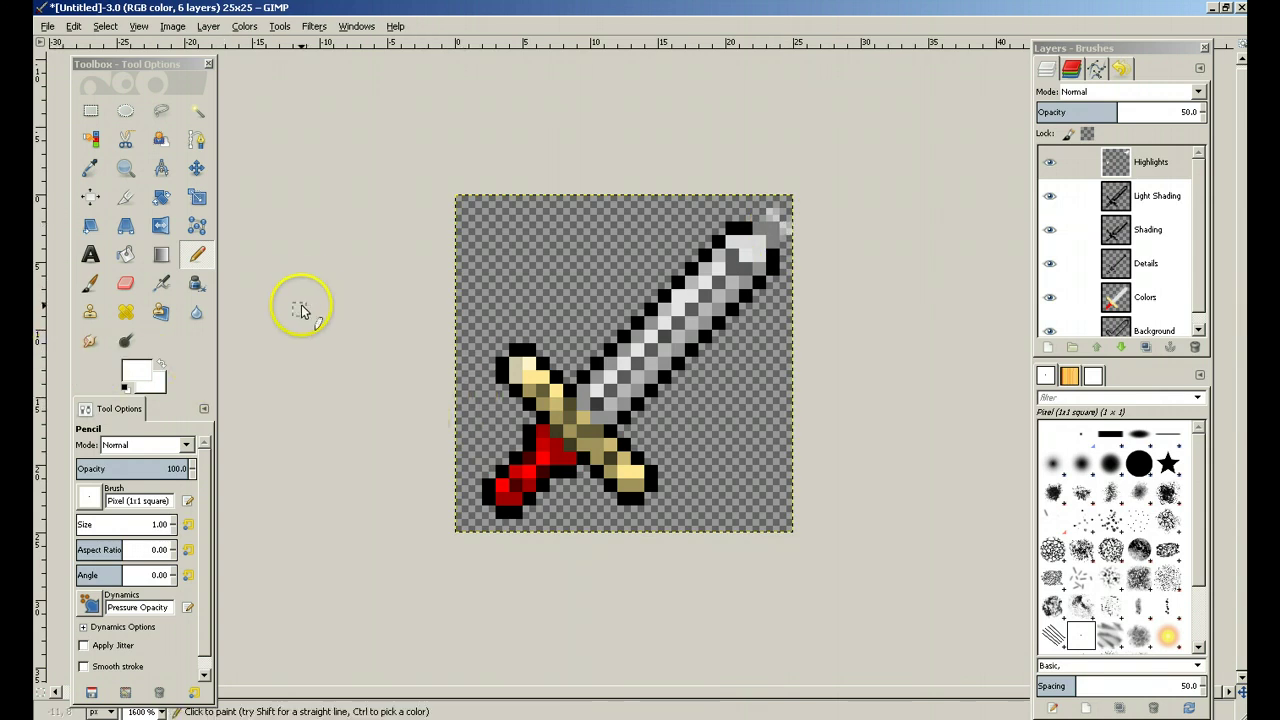
left_click(1140, 163)
key("ctrl+z")
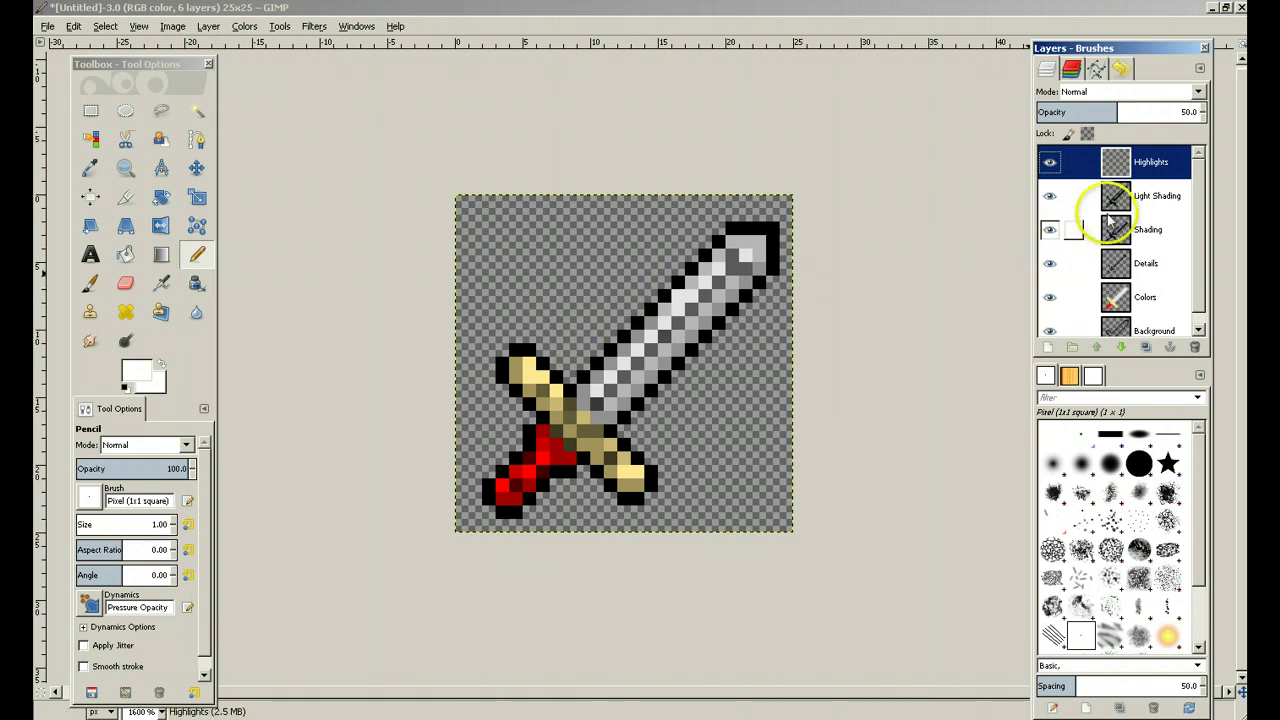
left_click(1160, 326)
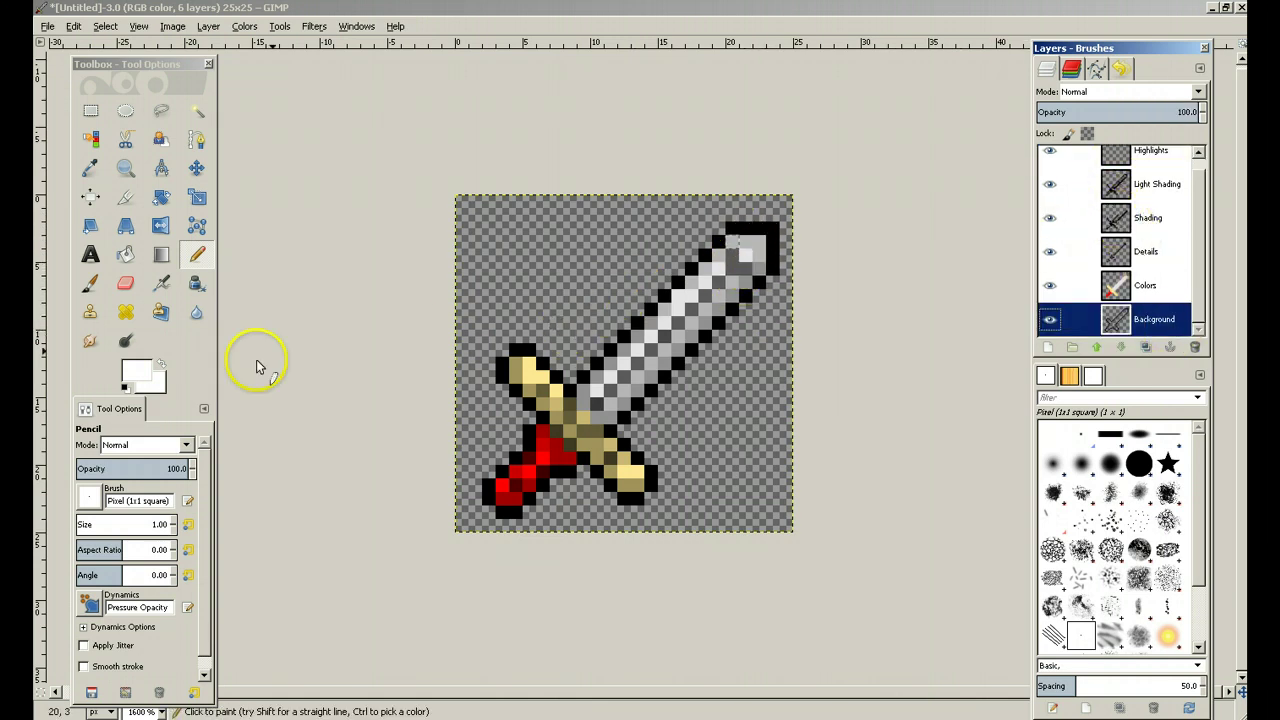
Select the black outline by colour and repaint it dark grey with a large pencil.
left_click(140, 377)
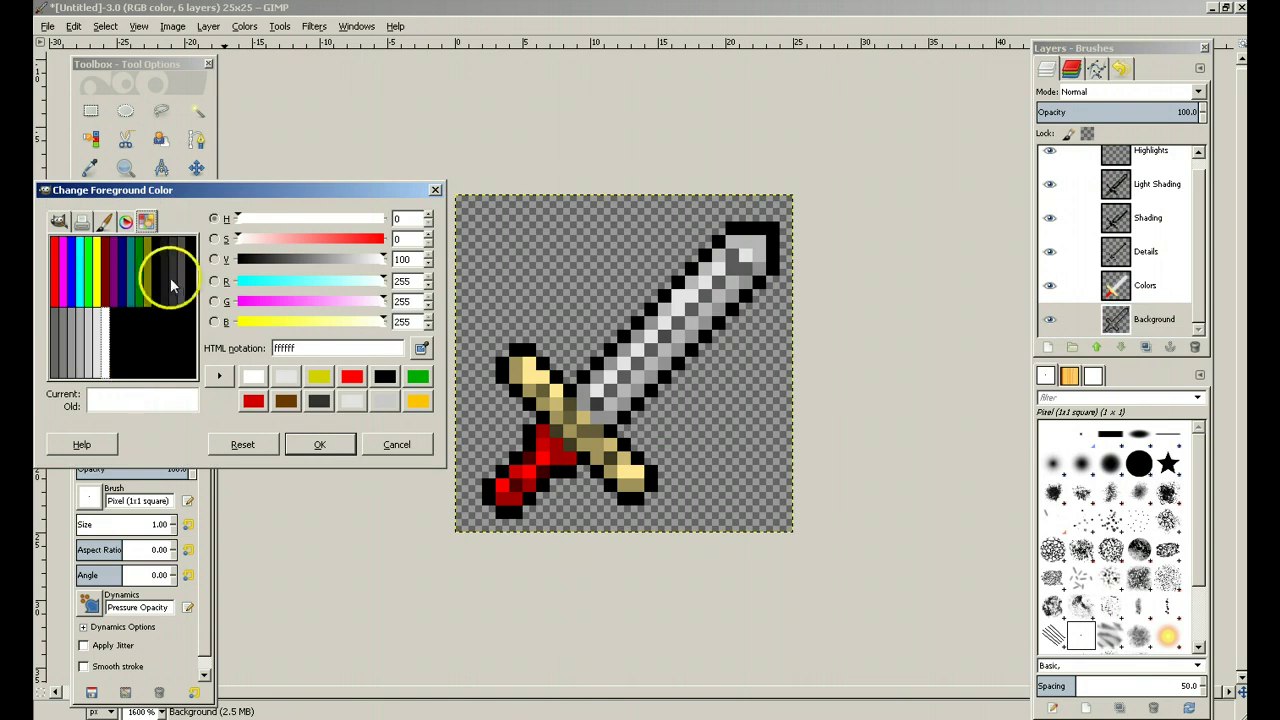
left_click(170, 283)
left_click(319, 444)
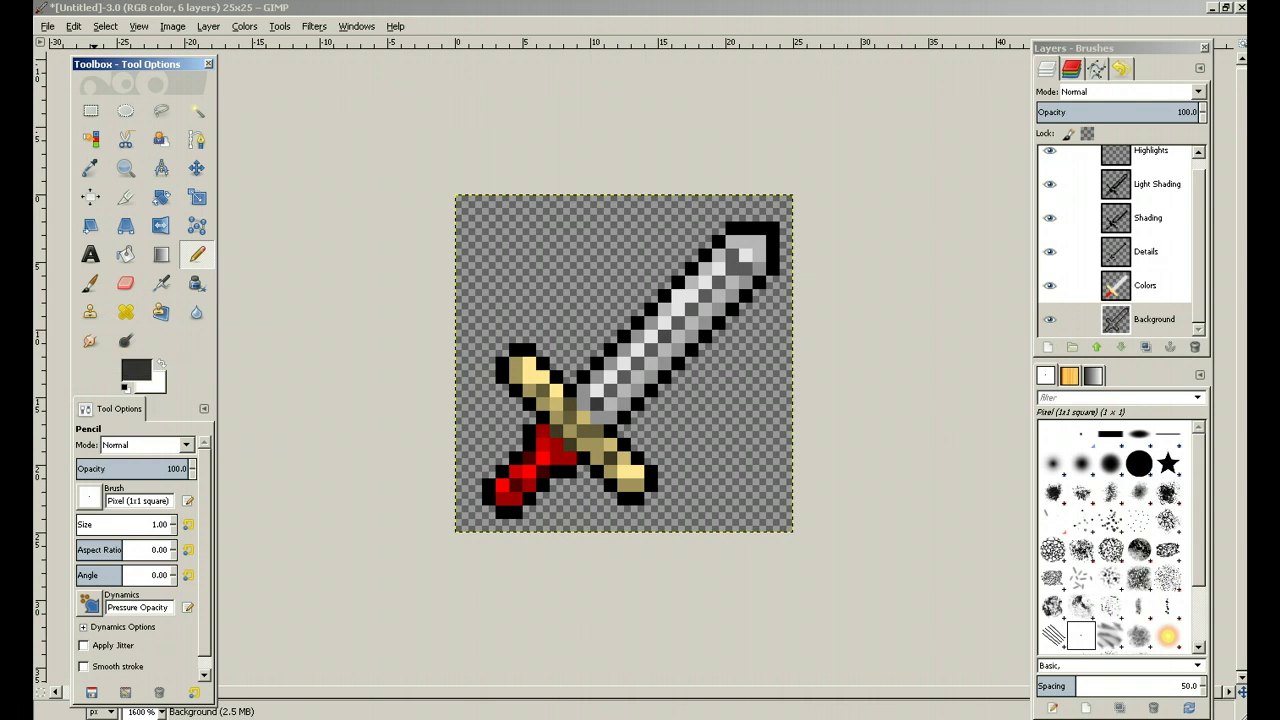
left_click(100, 28)
left_click(137, 124)
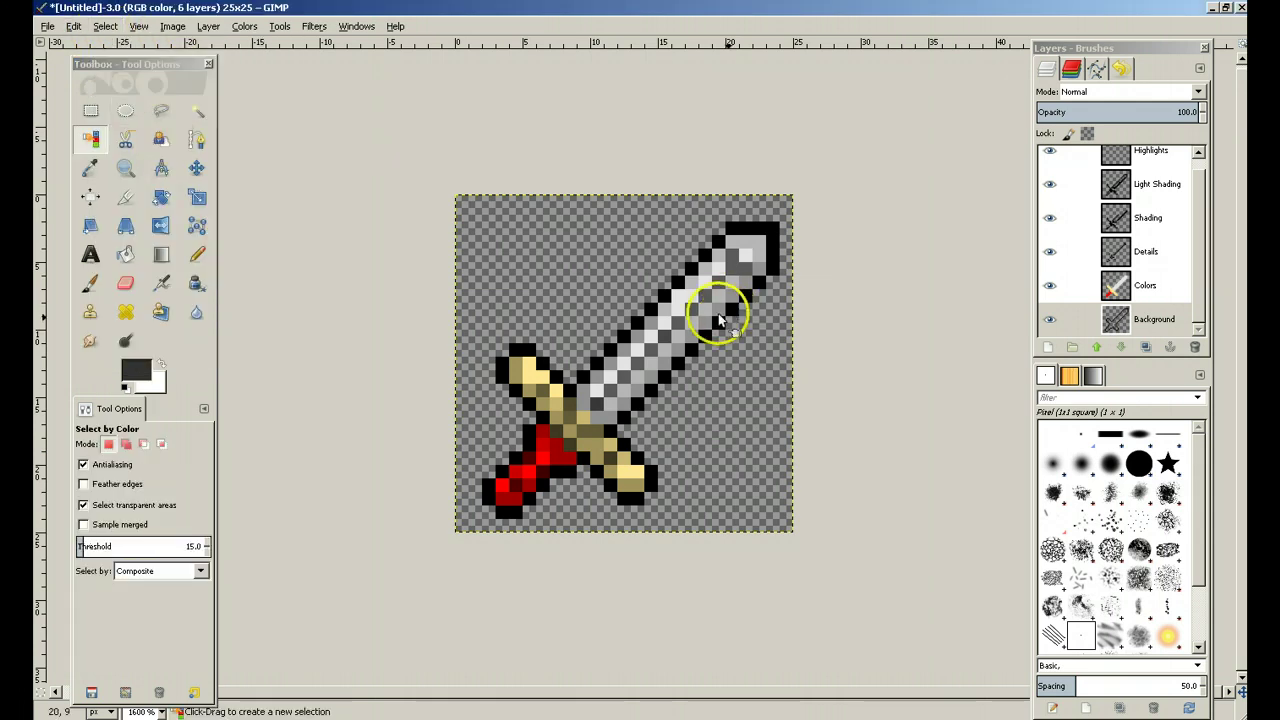
left_click(740, 235)
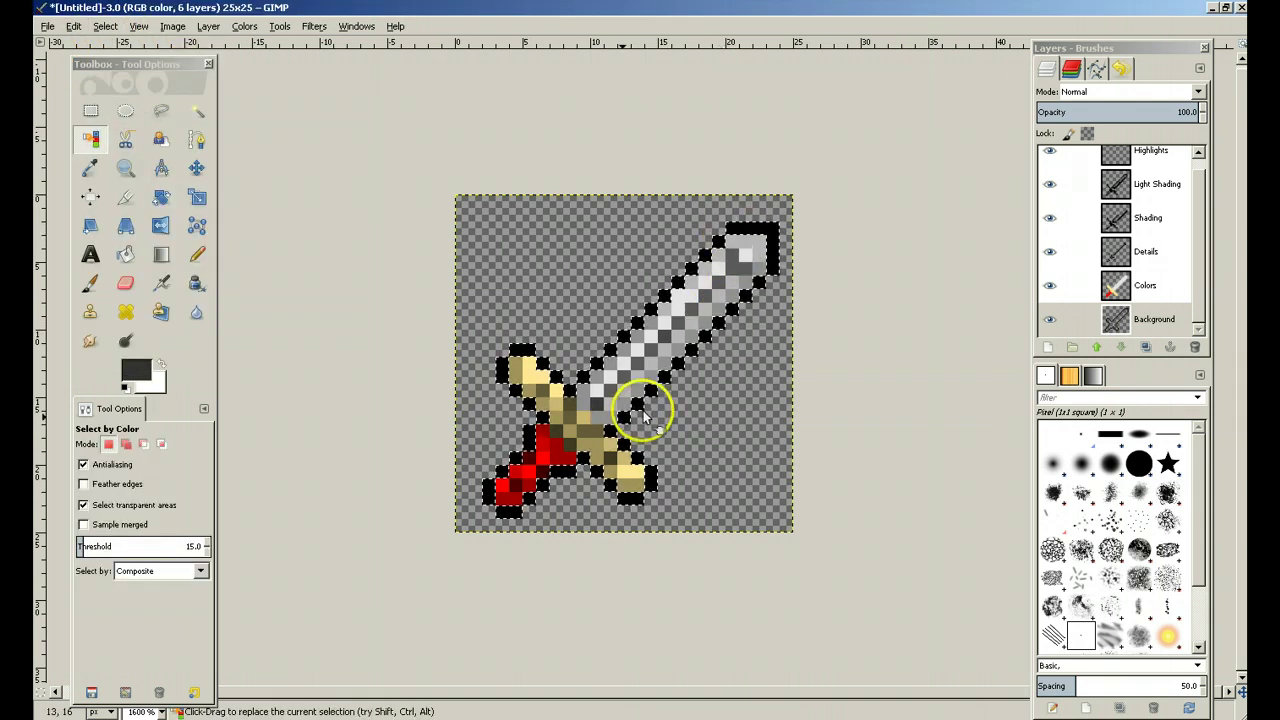
key("n")
left_click(112, 524)
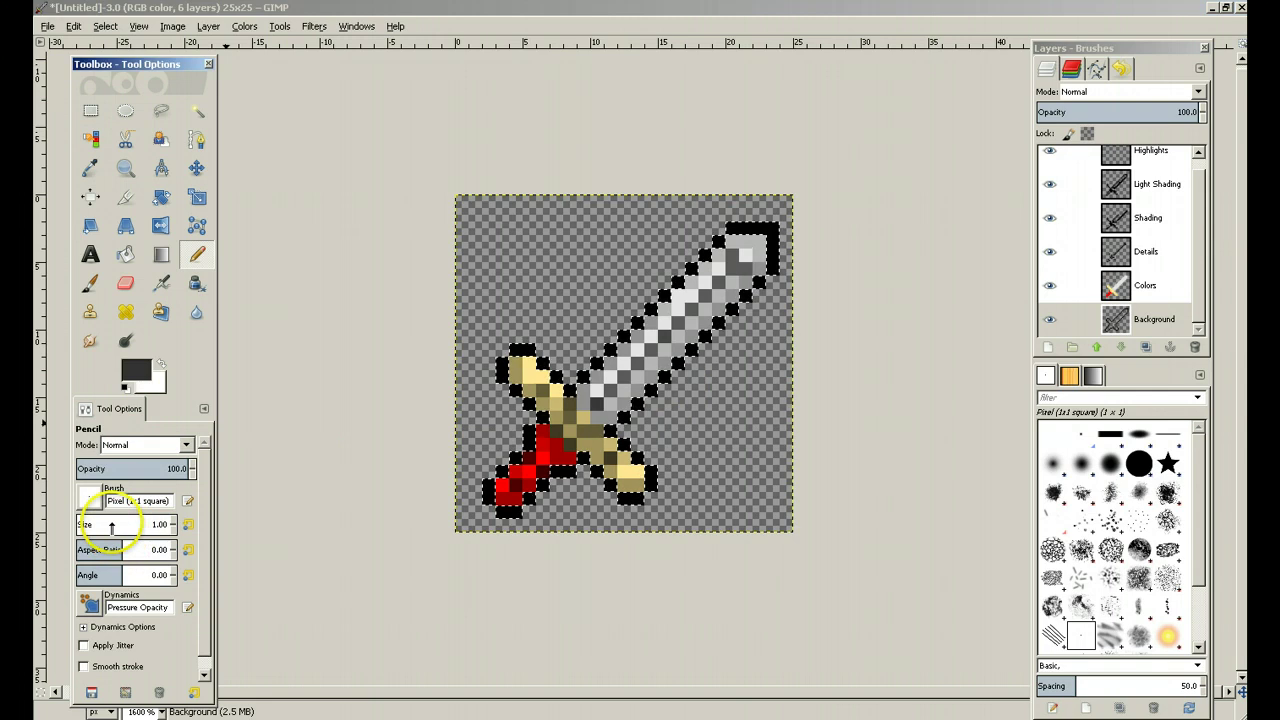
left_click(540, 400)
left_click_drag(540, 400, 614, 380)
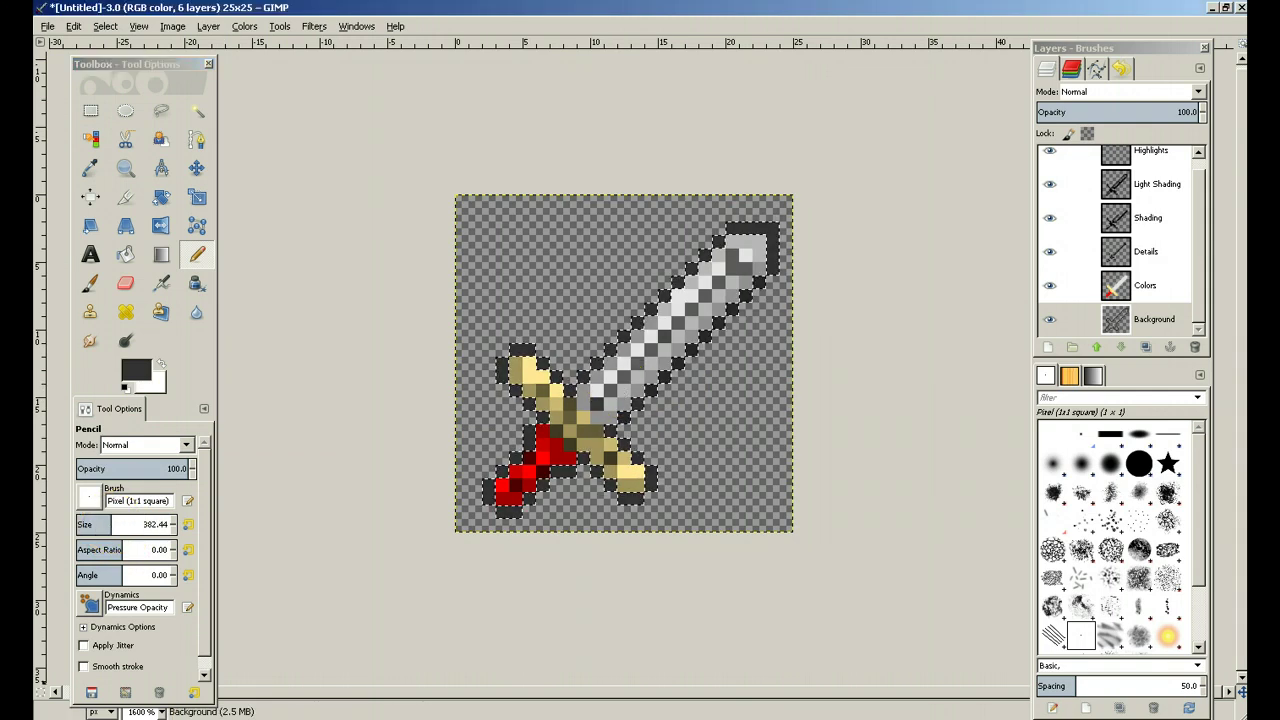
Set the foreground colour to 191919 and clear the selection.
left_click(140, 370)
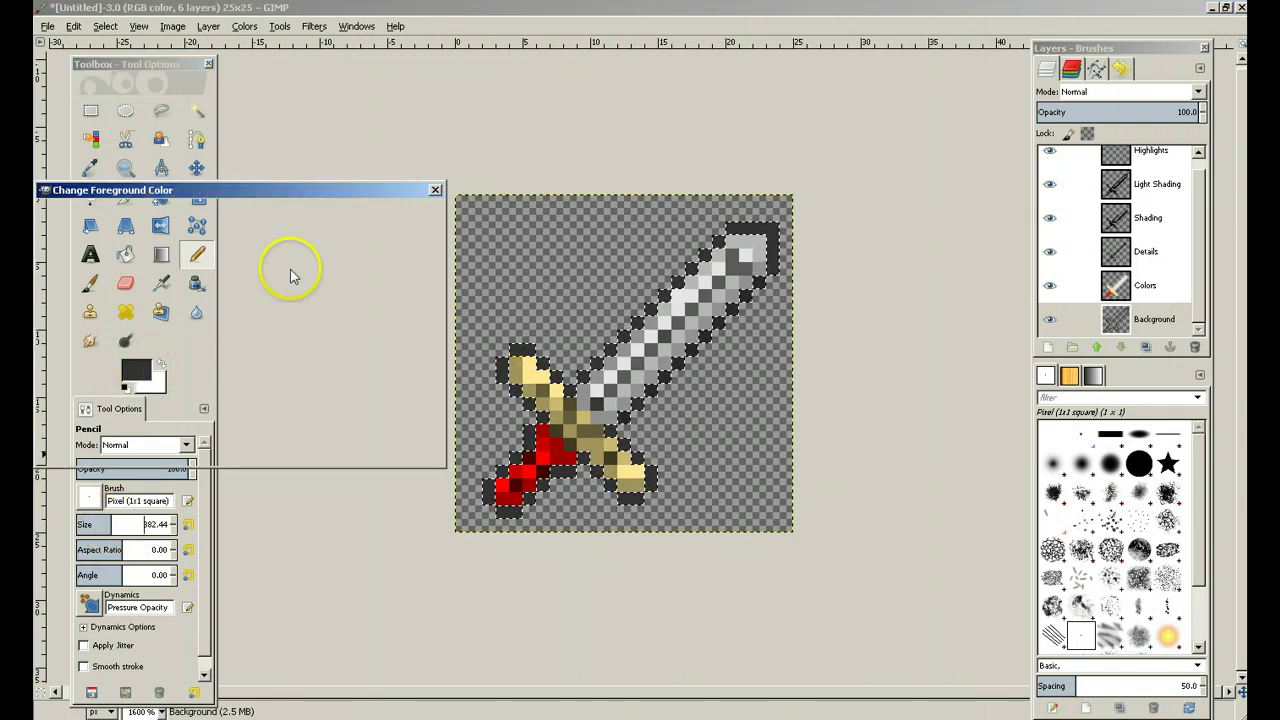
left_click(171, 275)
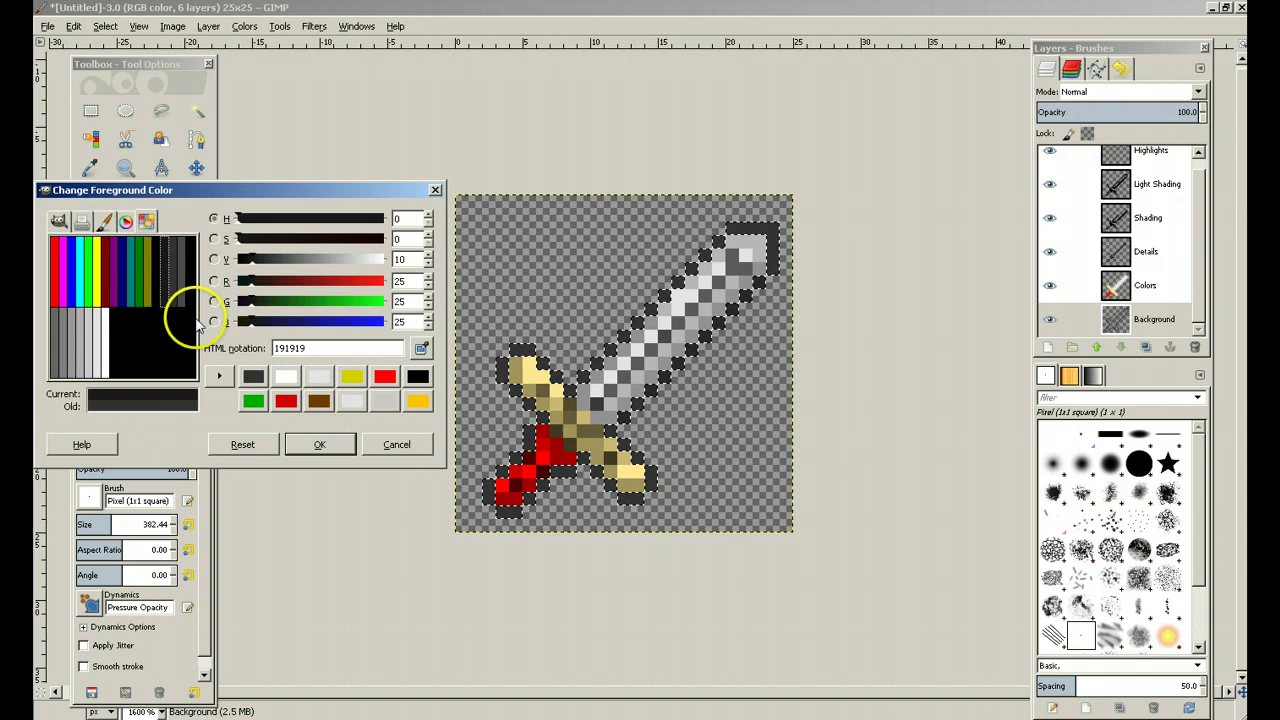
left_click(296, 443)
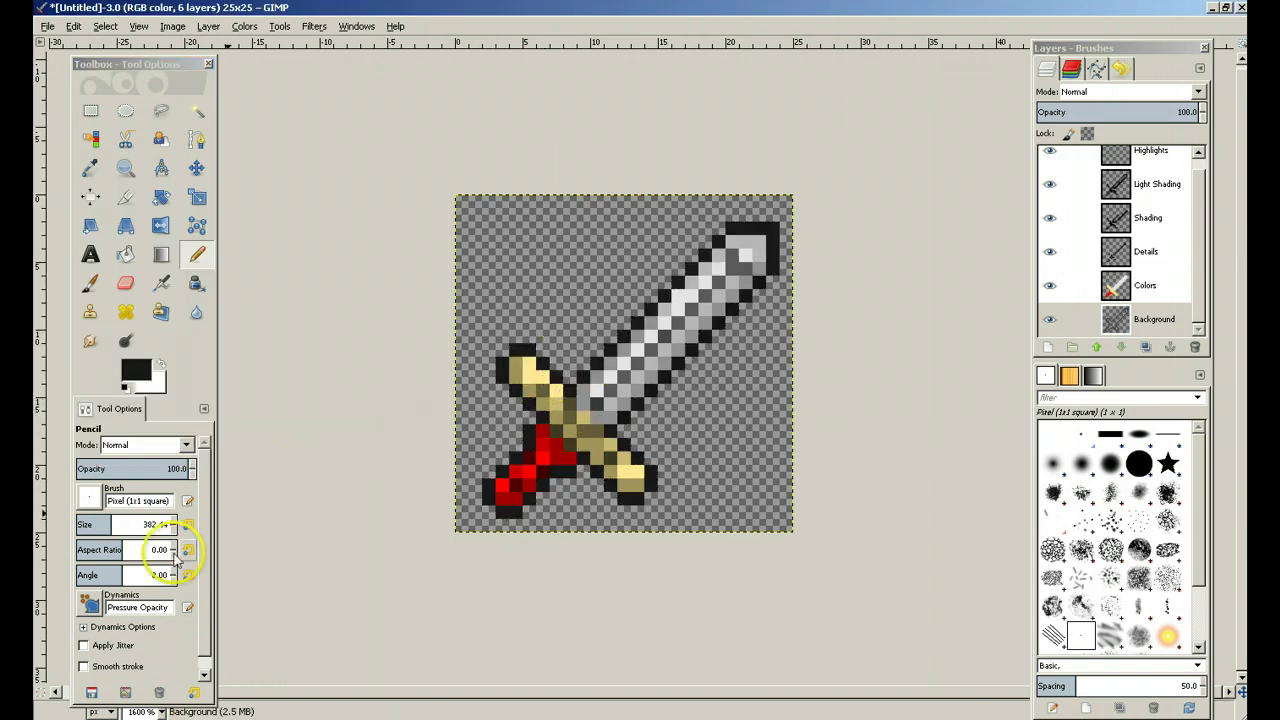
left_click(105, 27)
left_click(152, 72)
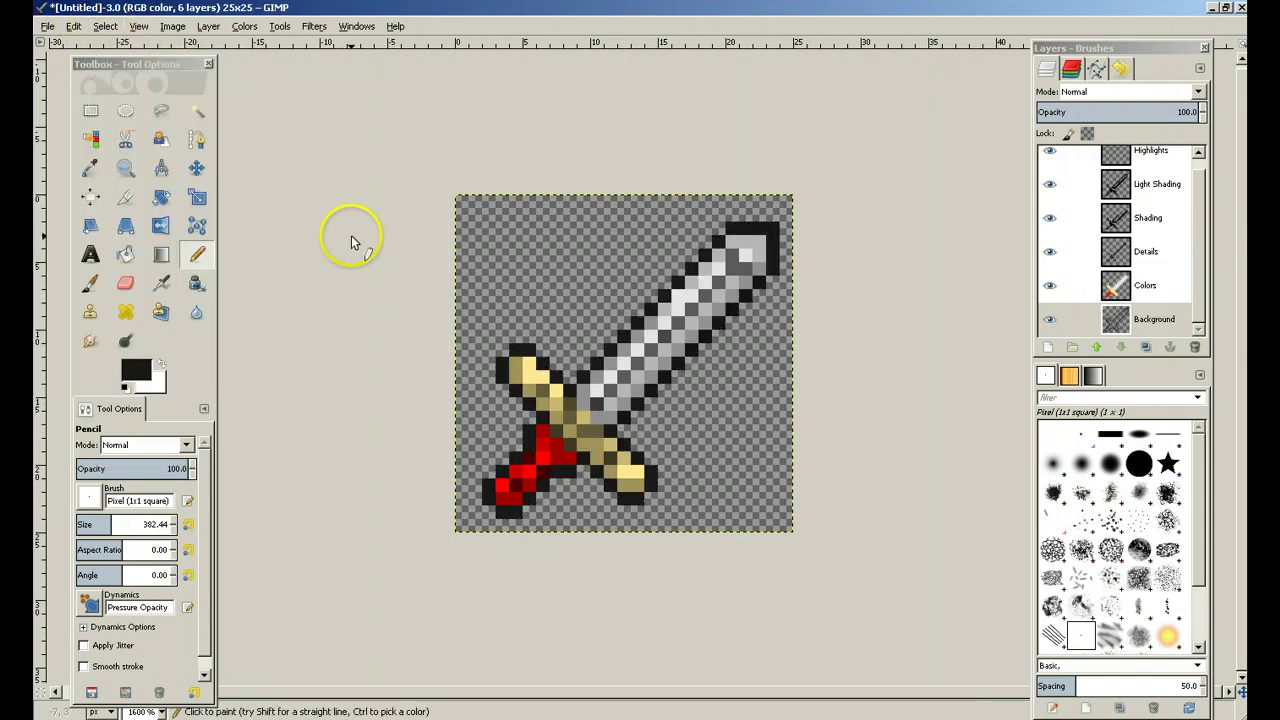
left_click(46, 27)
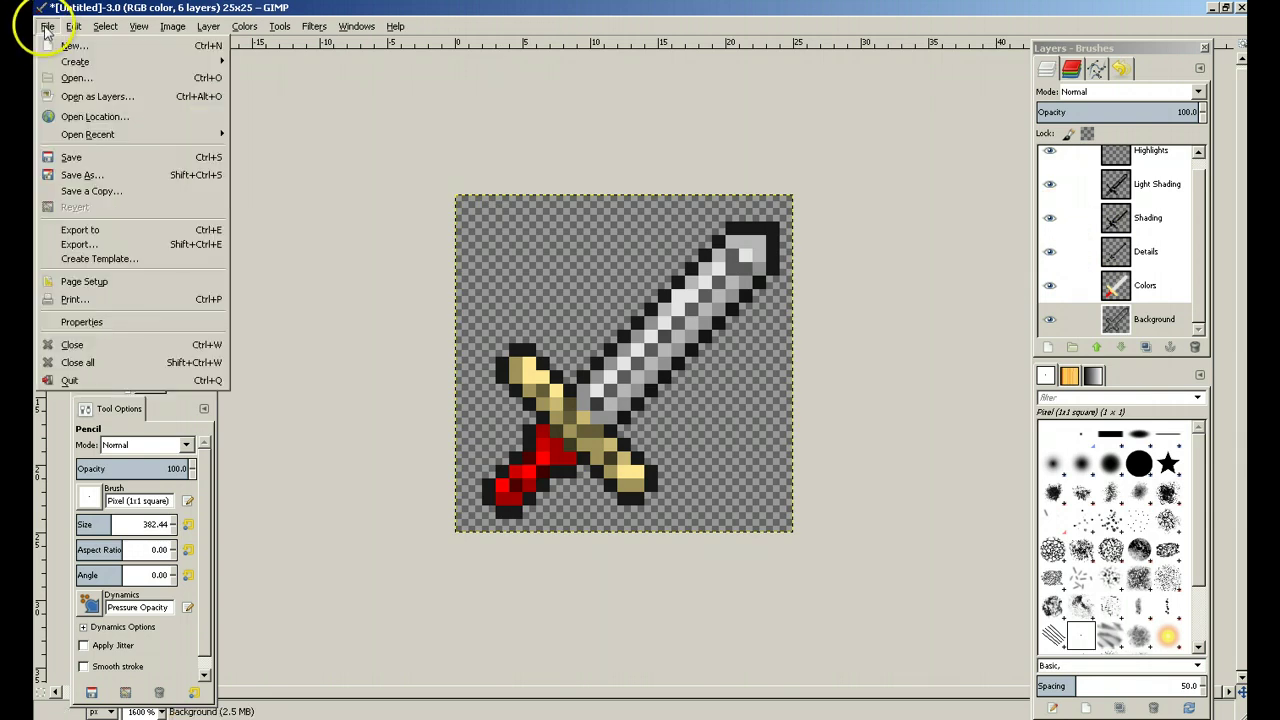
Save the image as TestSwordIcon.xcf in Documents, keeping the existing name.
left_click(88, 160)
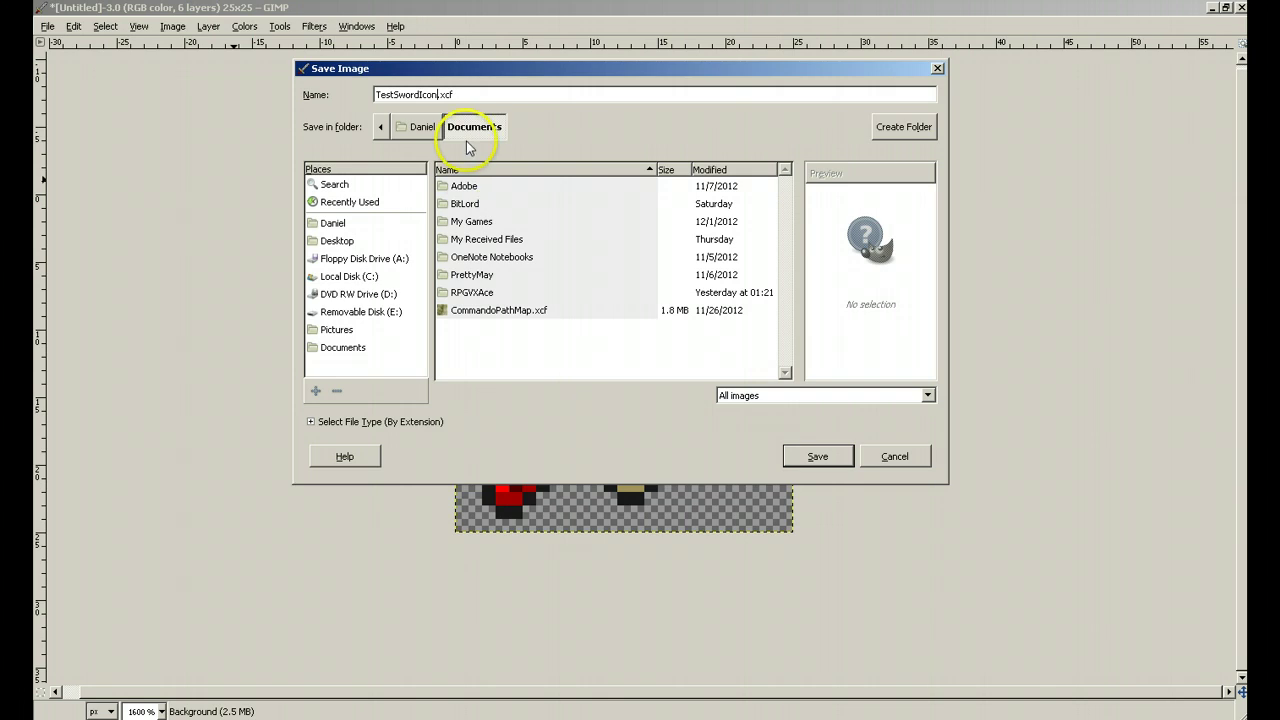
triple_click(442, 94)
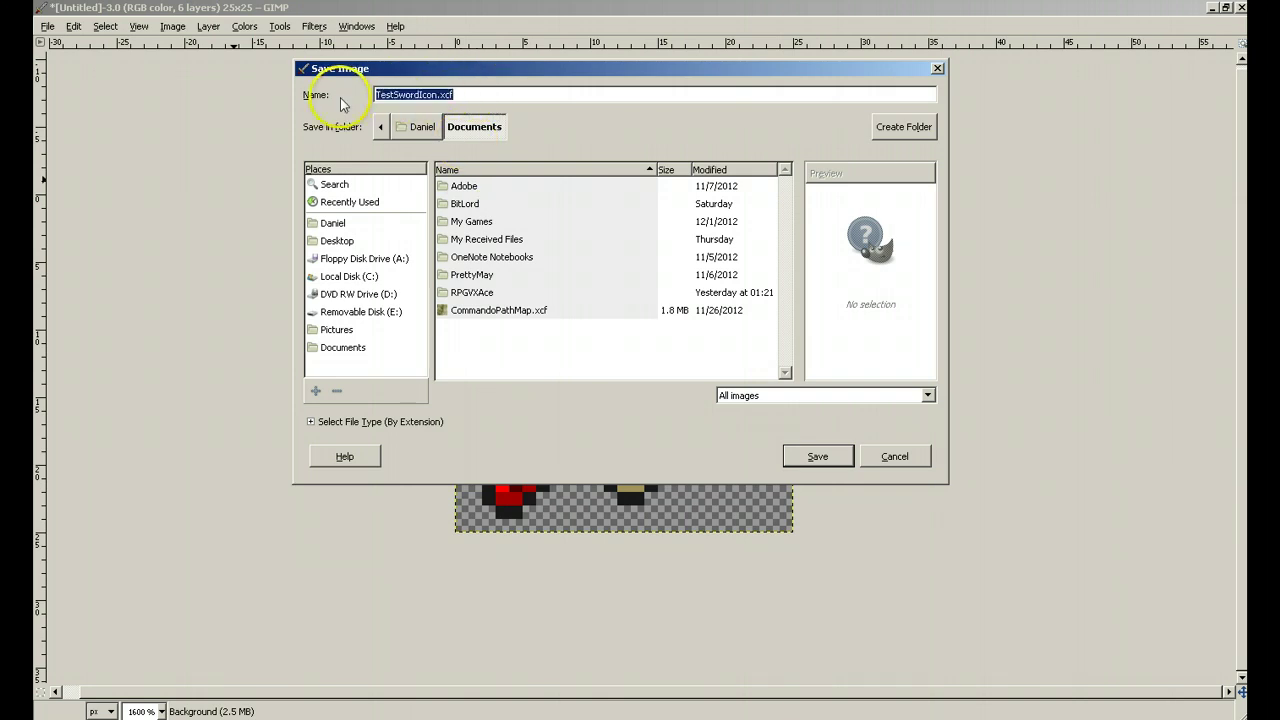
left_click(478, 94)
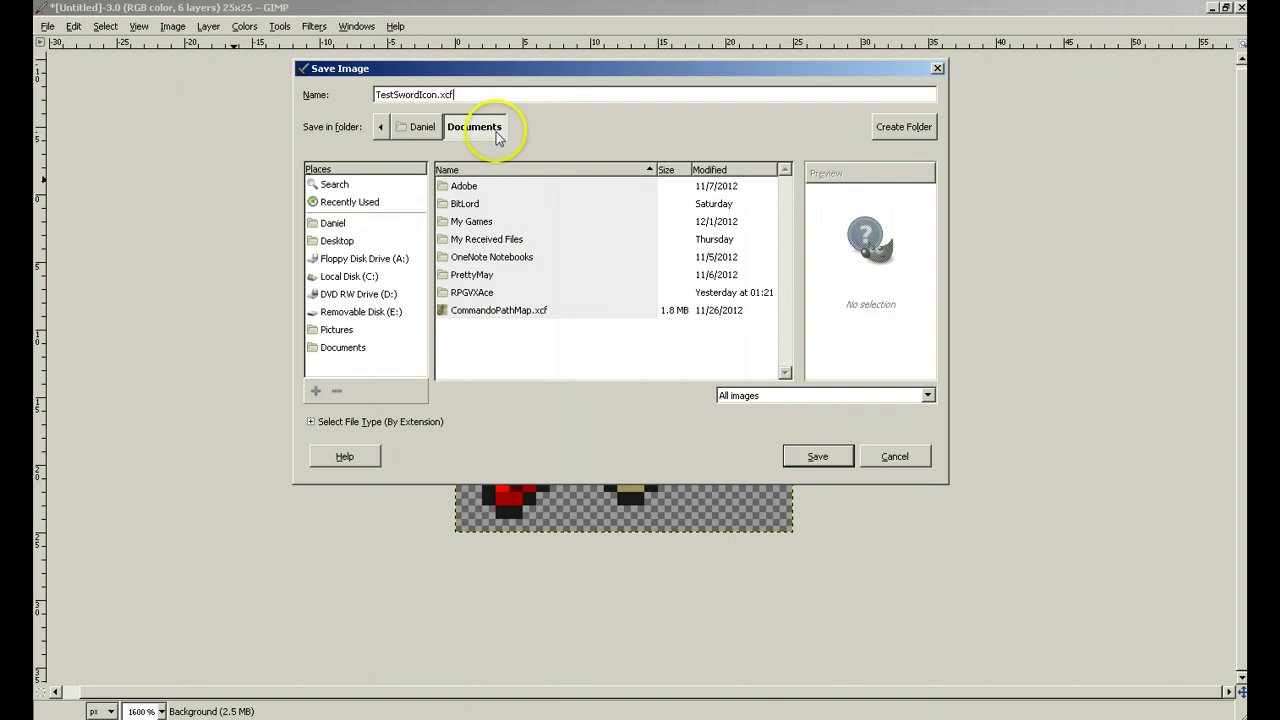
left_click(818, 456)
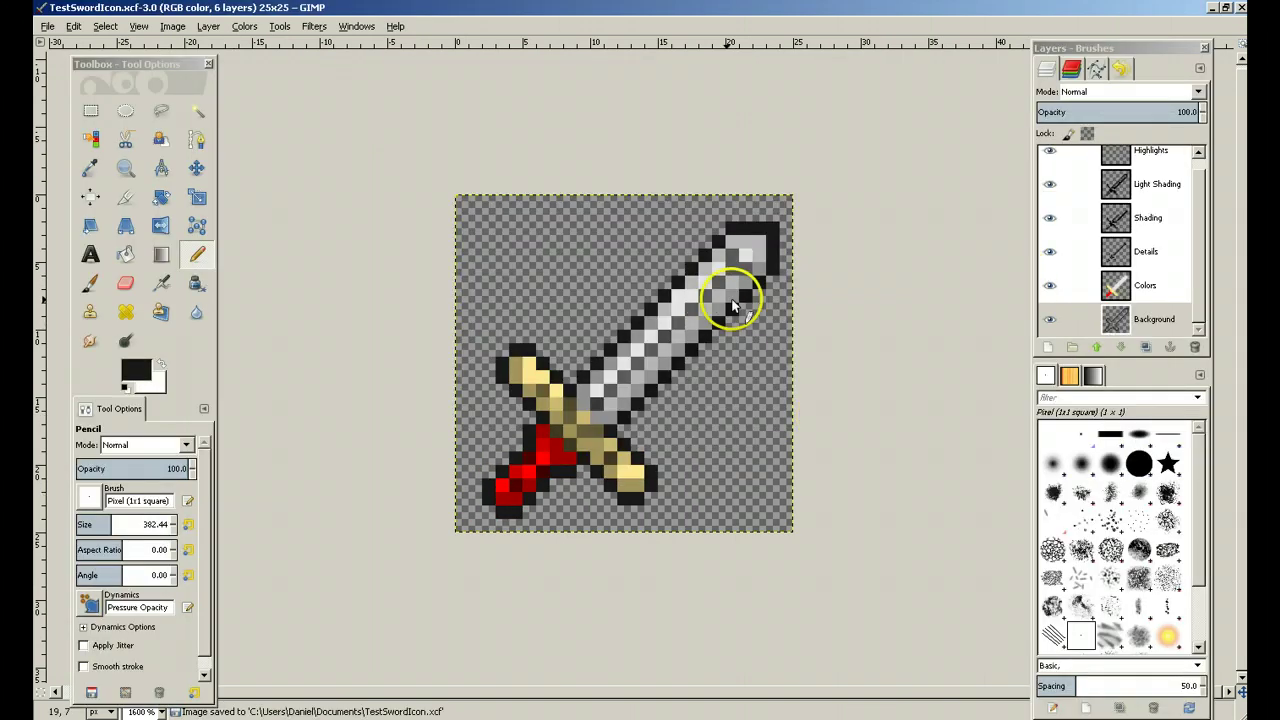
left_click(1150, 285)
Select the red grip by colour, fill it with pure blue 0000ff, then deselect.
left_click(105, 26)
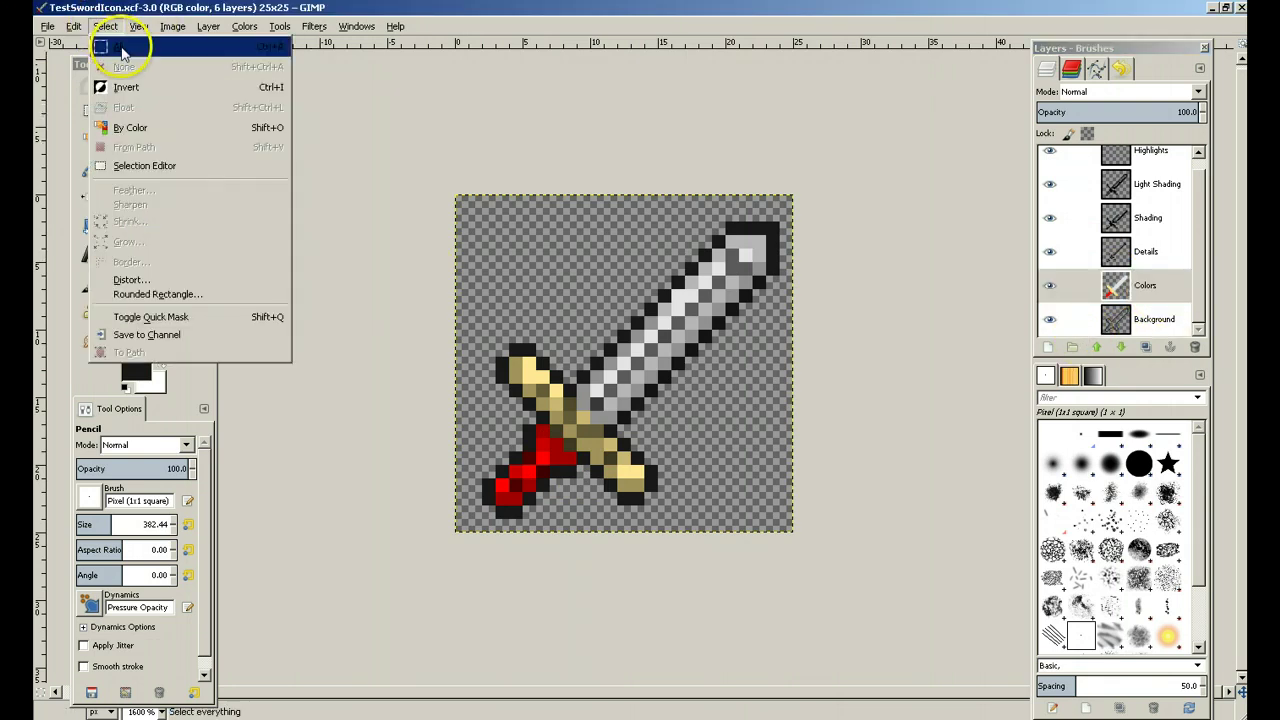
left_click(132, 125)
left_click(562, 465)
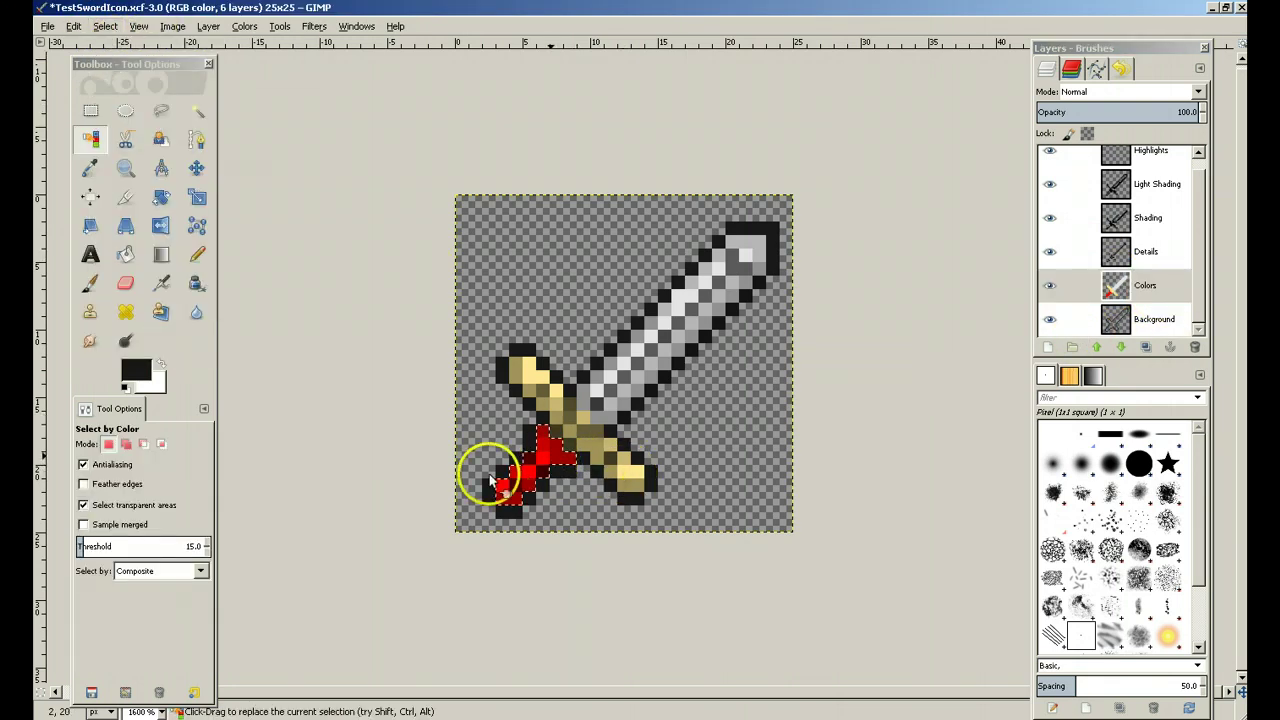
left_click(196, 258)
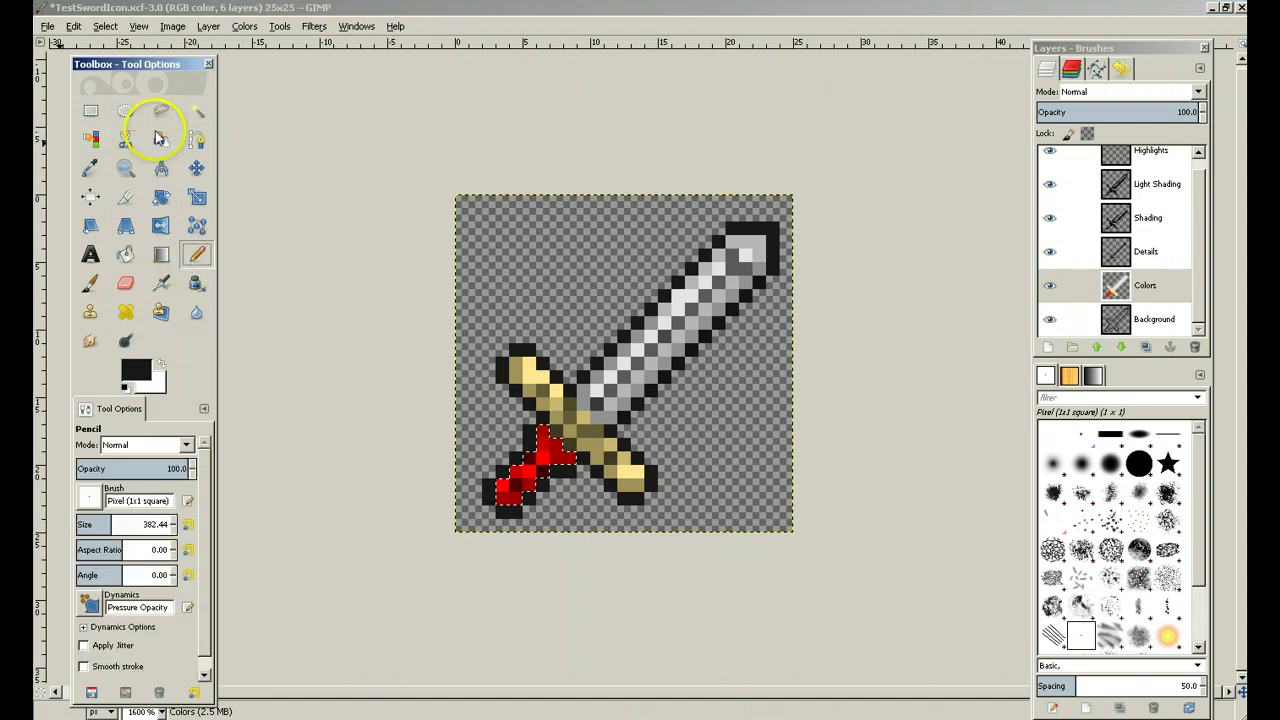
left_click(134, 370)
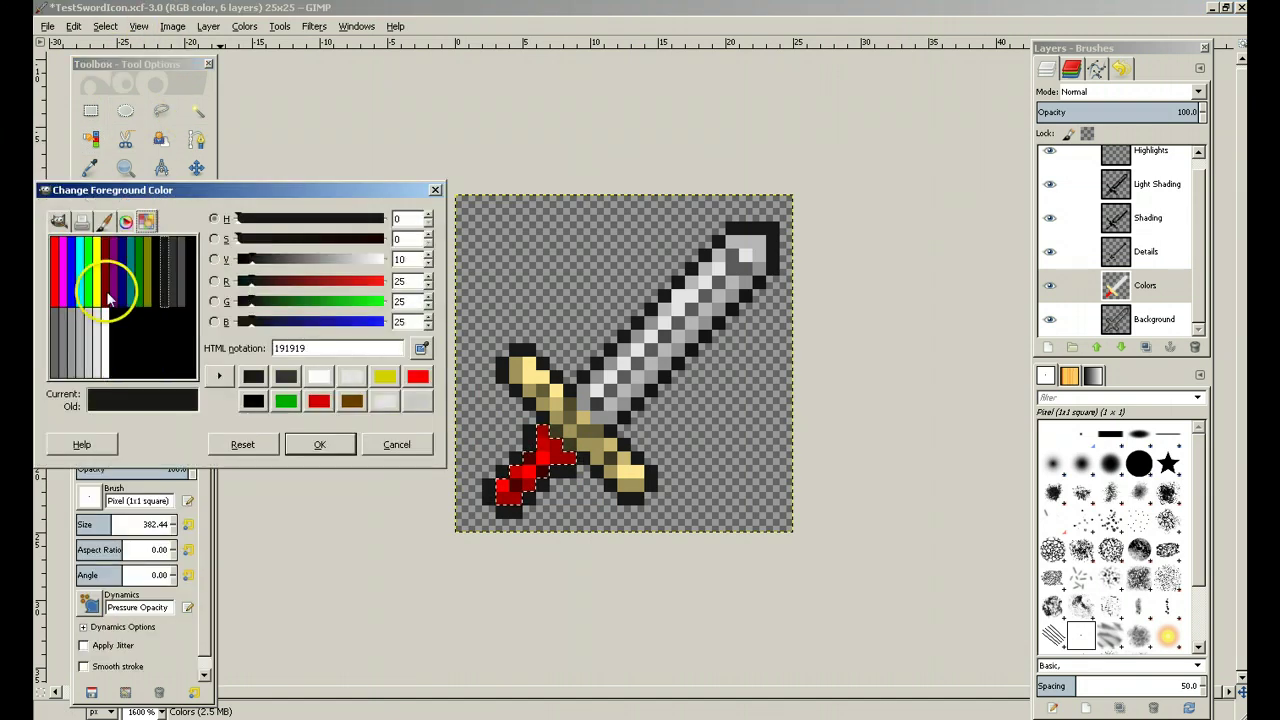
left_click(77, 290)
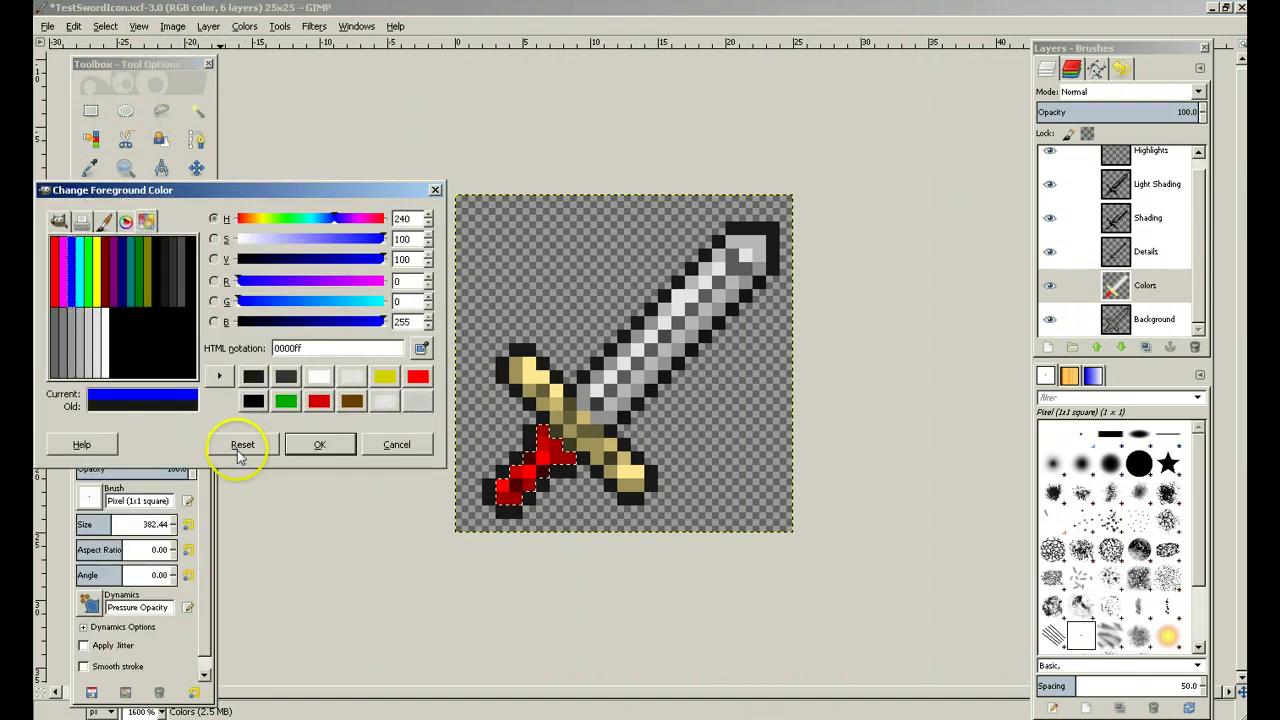
left_click(320, 445)
key("ctrl+comma")
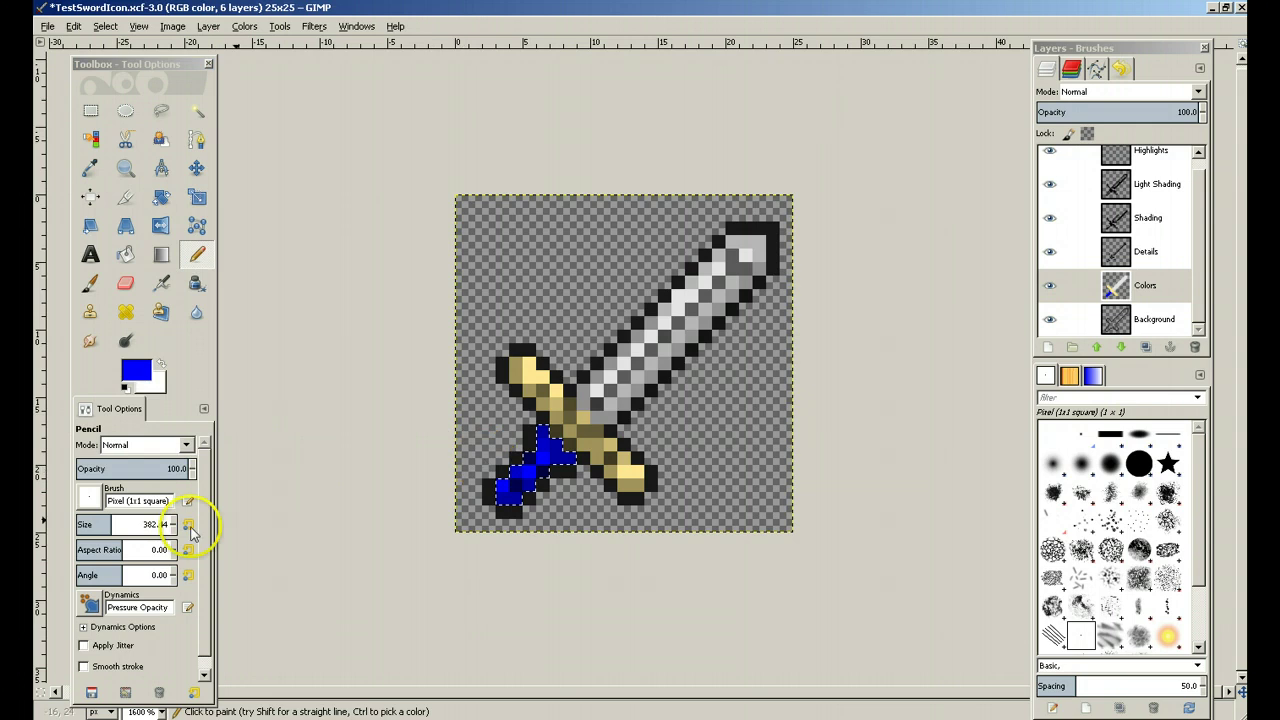
left_click(105, 26)
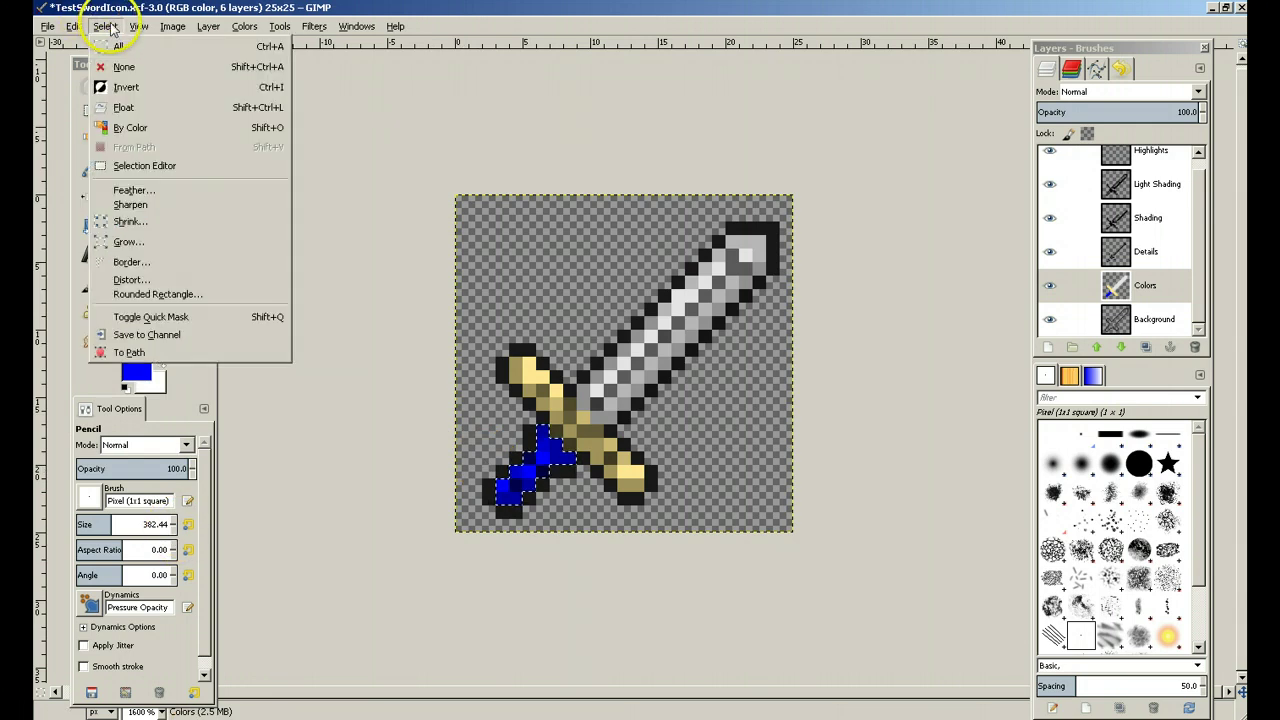
left_click(148, 66)
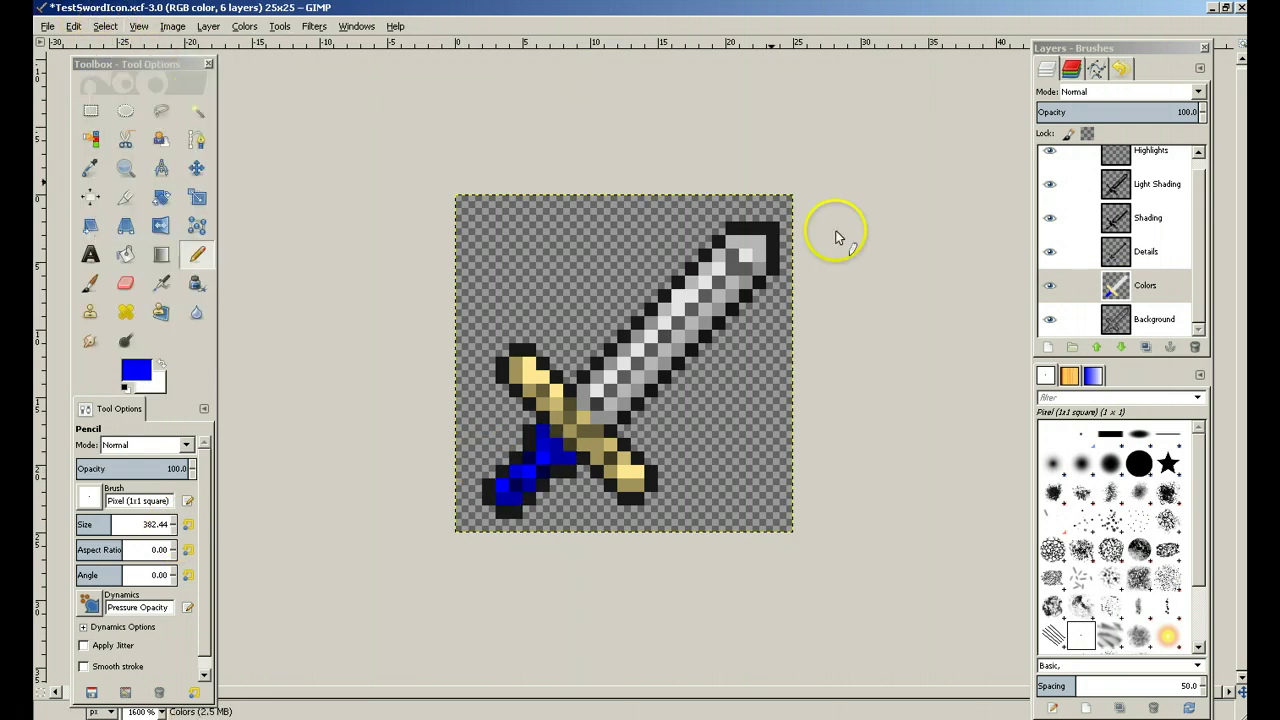
left_click(47, 26)
mouse_move(66, 63)
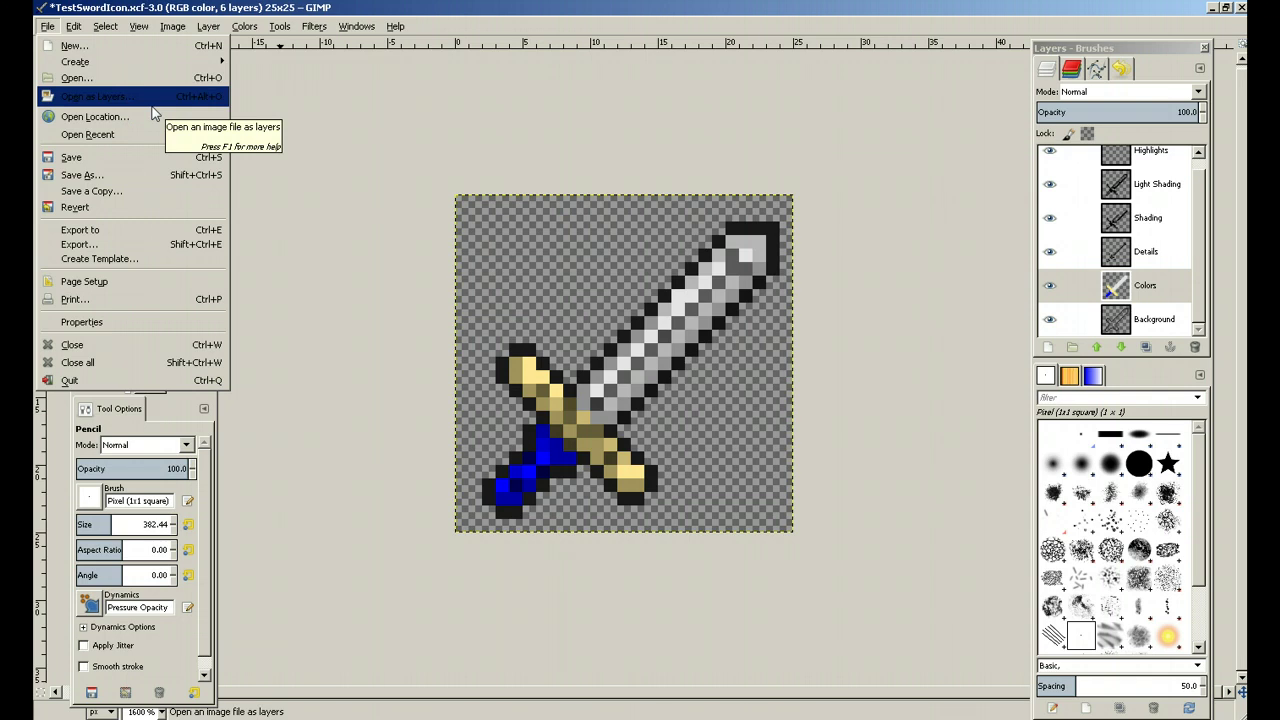
Save the image as TestSwordIconBlue.xcf.
left_click(128, 177)
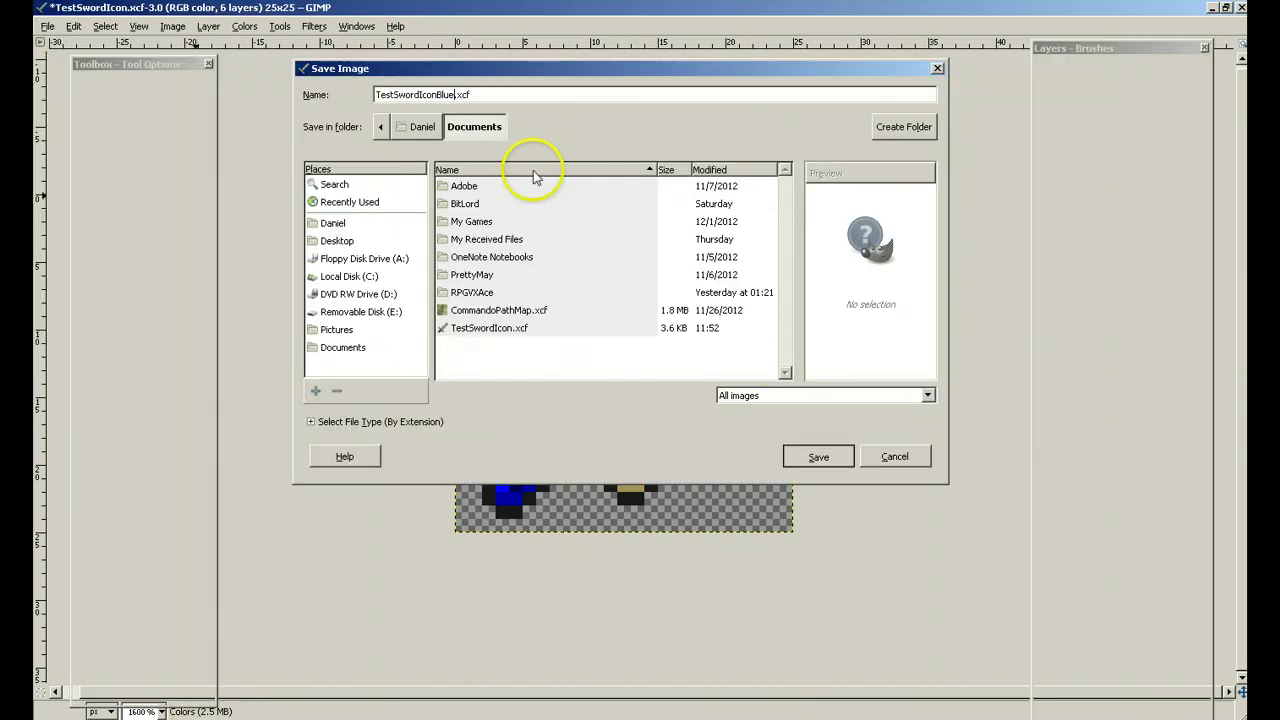
type("Blue")
key("Return")
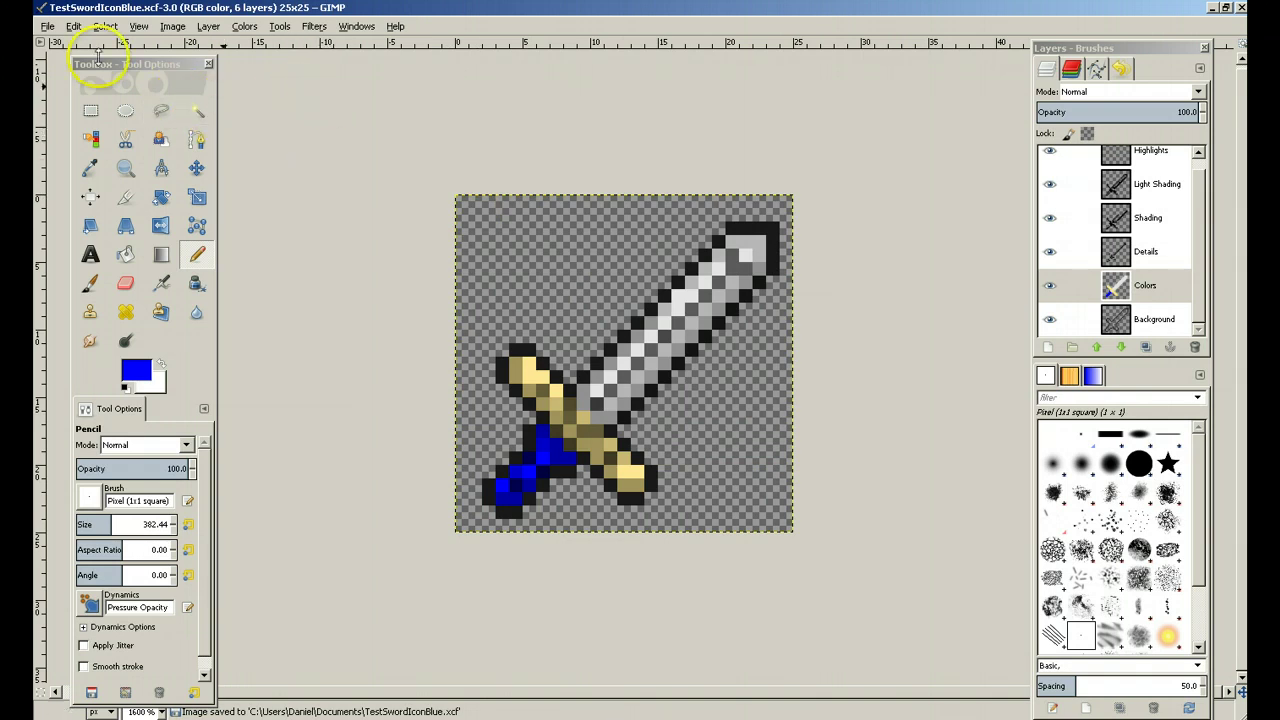
Export the sword as TestSwordIconBlue.png to the Desktop with the default PNG settings.
left_click(44, 26)
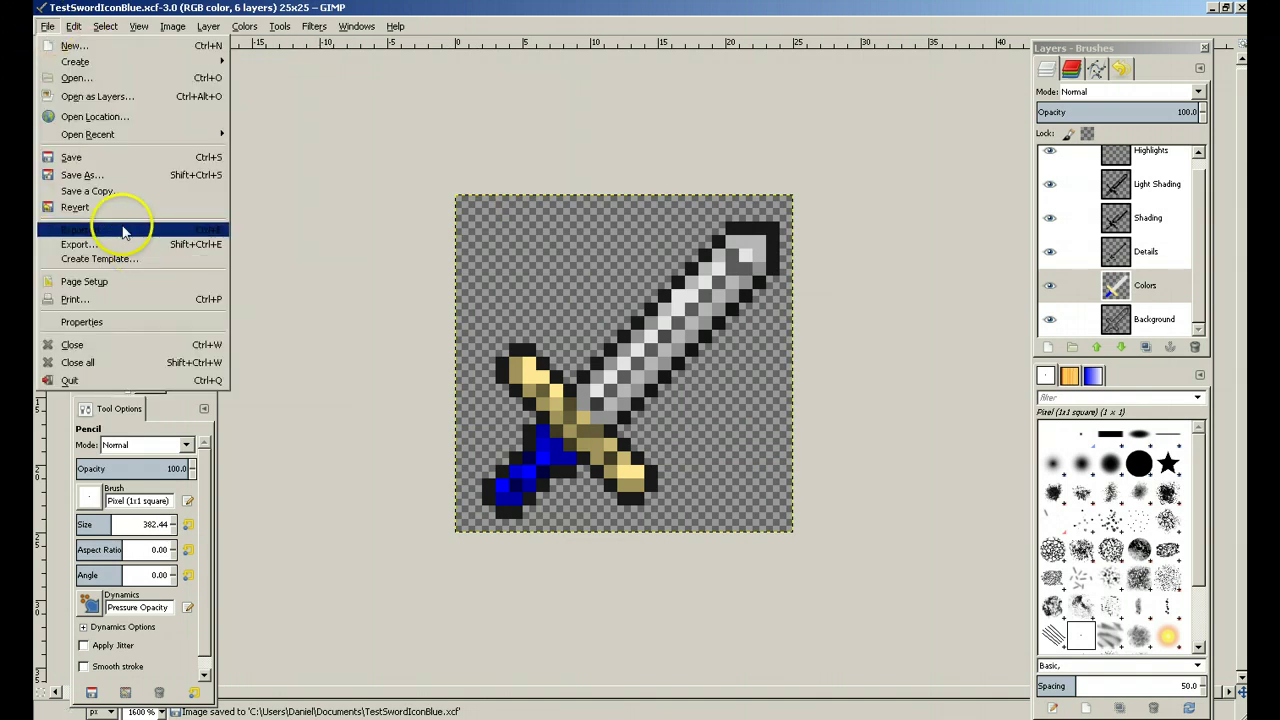
left_click(175, 236)
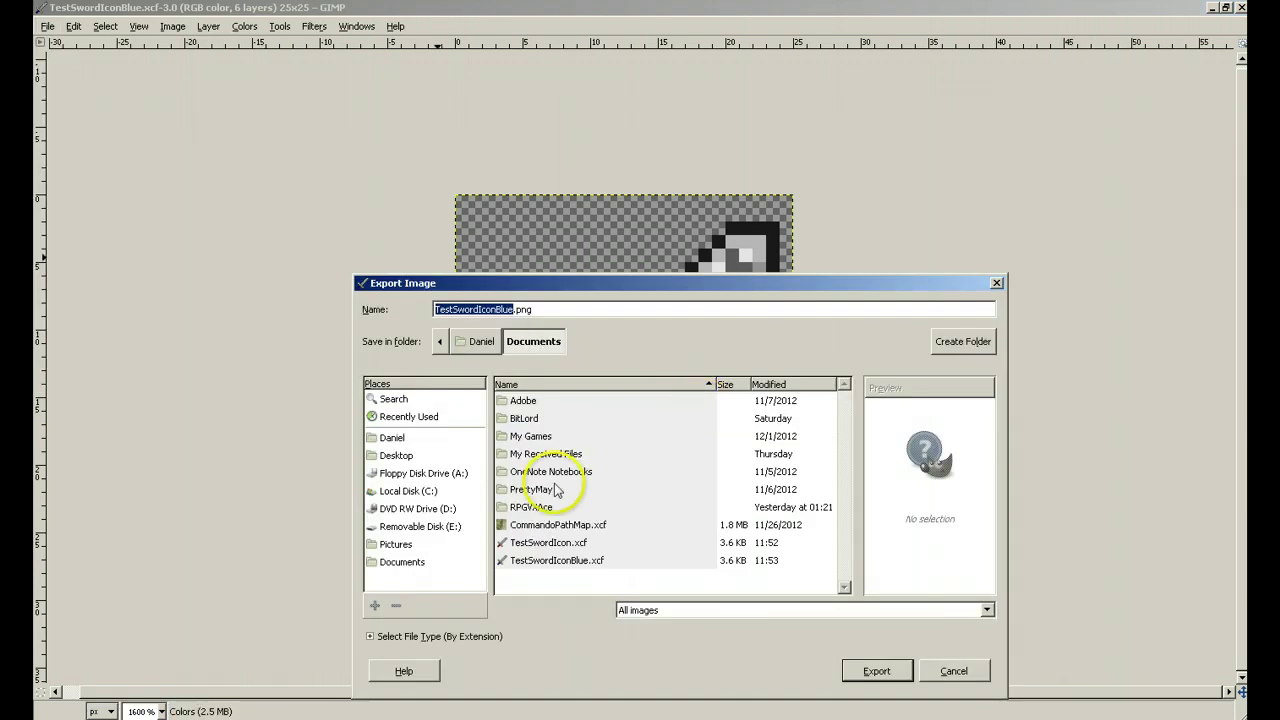
left_click(400, 456)
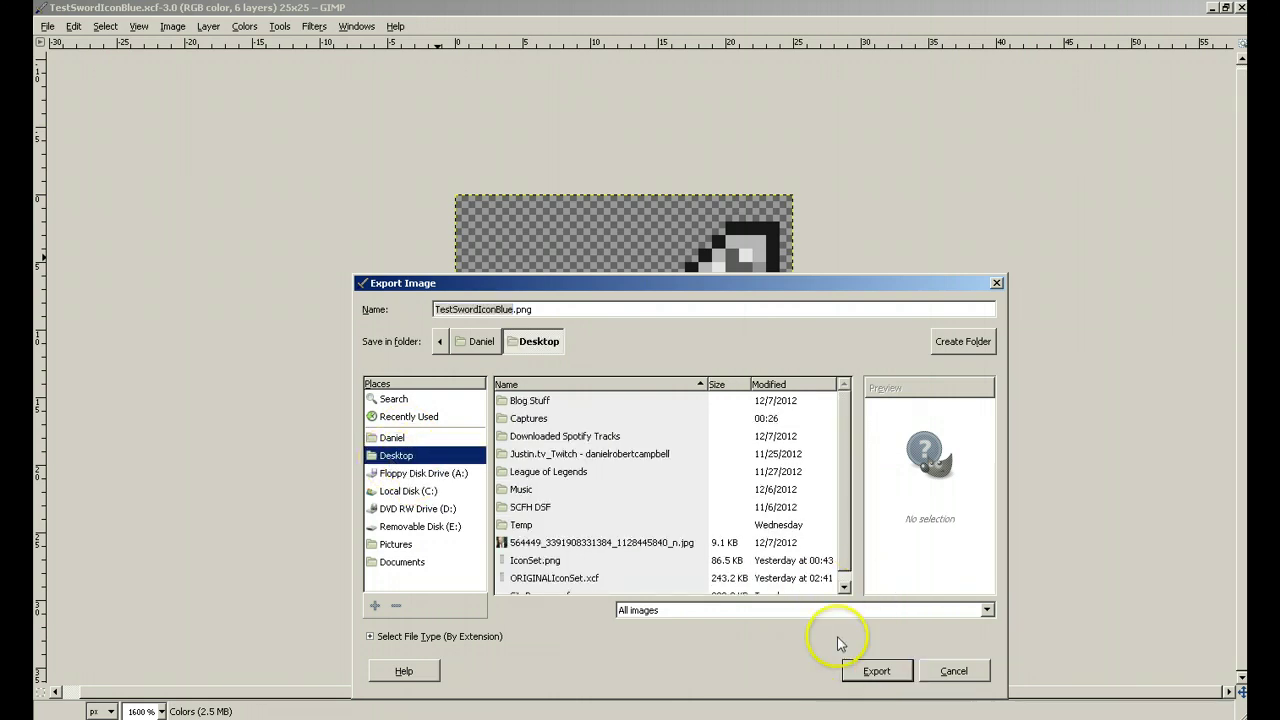
left_click(877, 671)
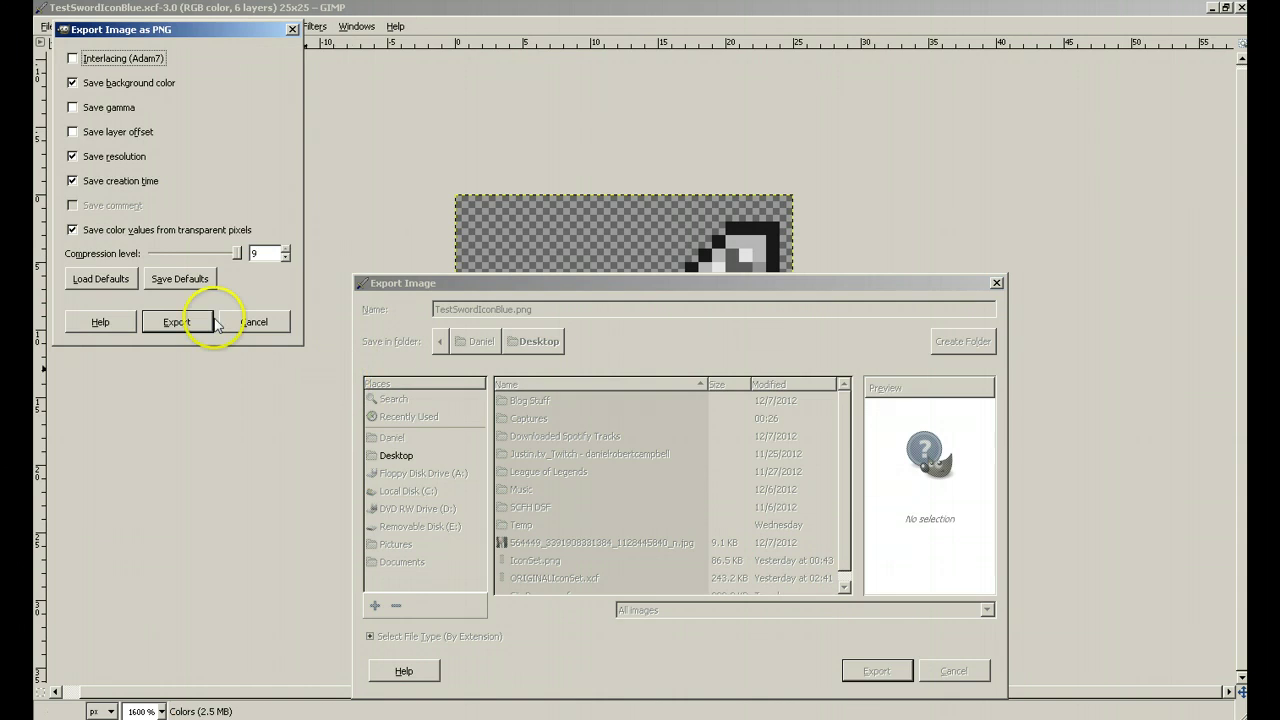
left_click(178, 322)
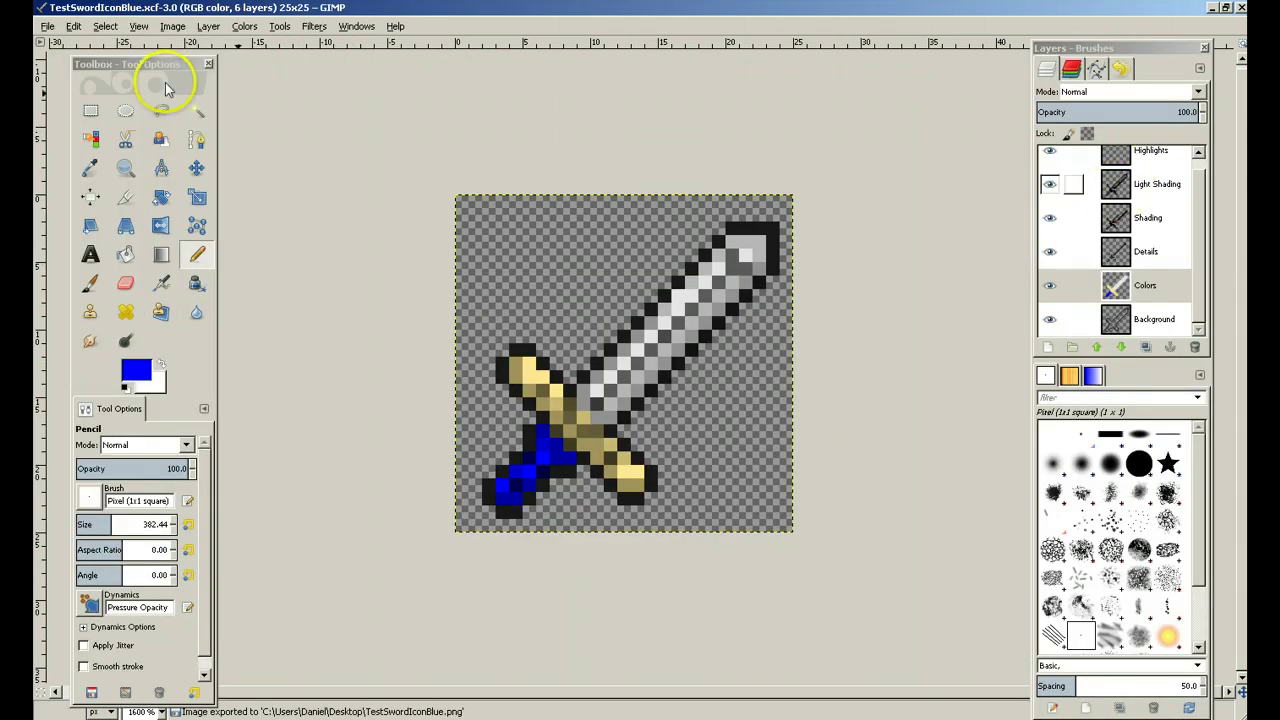
Cut the Colors layer pixels, undo the cut, and make Highlights the active layer.
left_click(1073, 220)
key("ctrl+x")
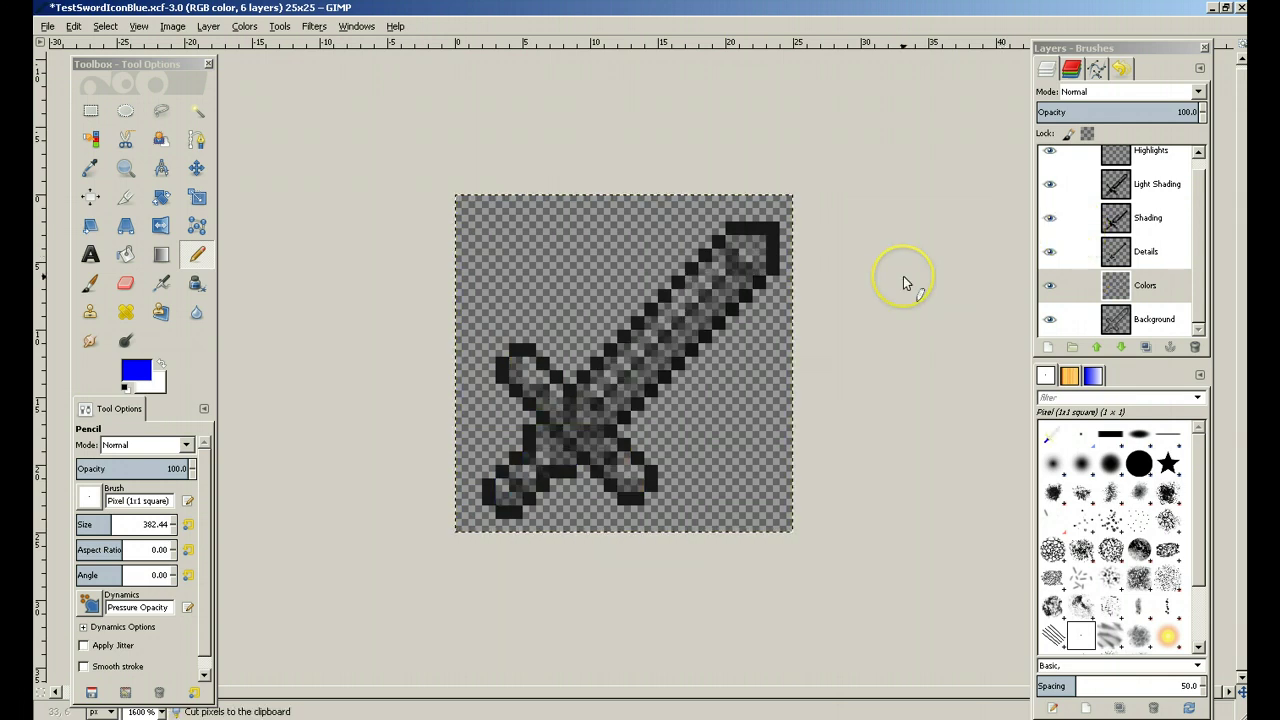
key("ctrl+z")
left_click(1150, 157)
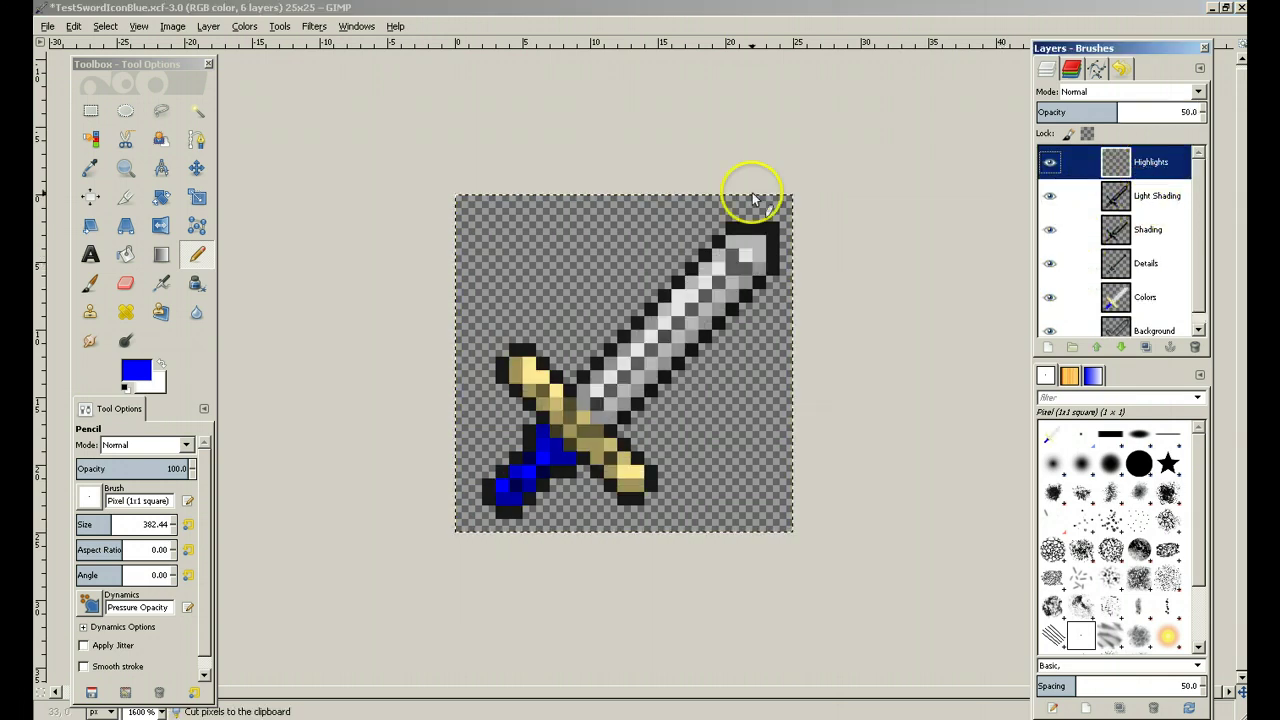
Open the exported TestSwordIconBlue.png from the Desktop as a new image.
left_click(46, 27)
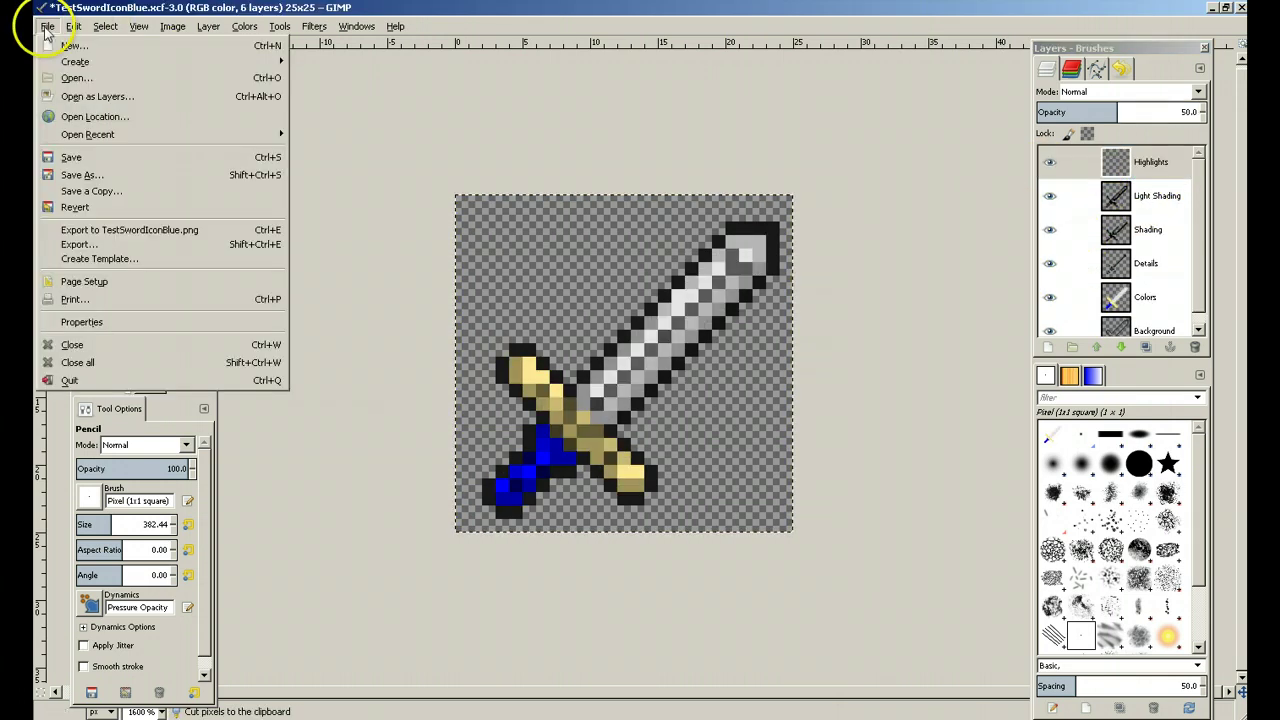
left_click(85, 78)
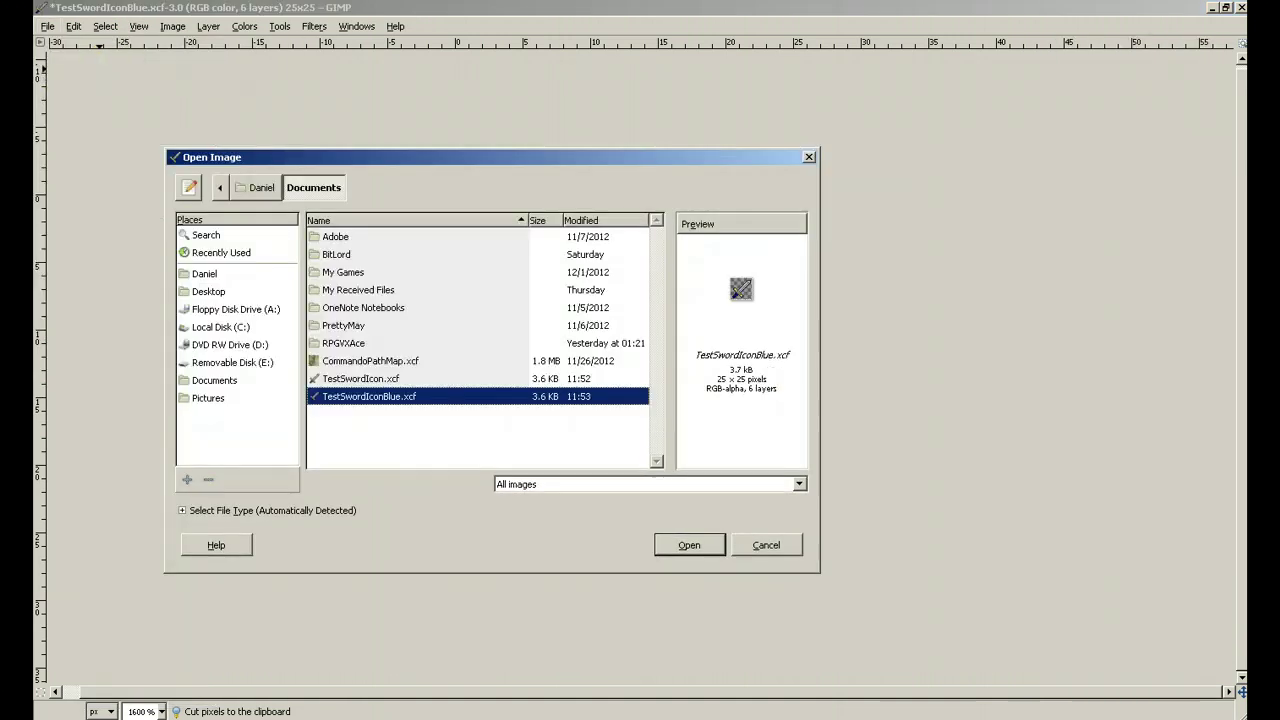
left_click(208, 291)
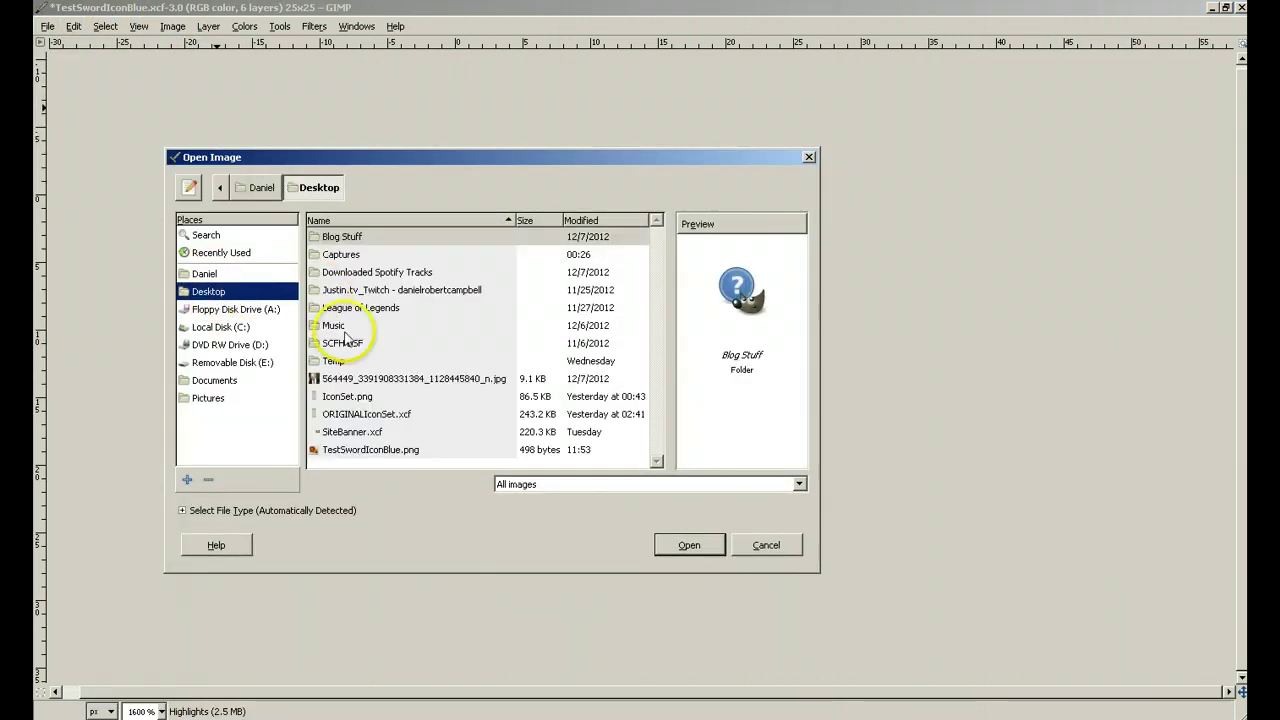
left_click(364, 452)
double_click(364, 452)
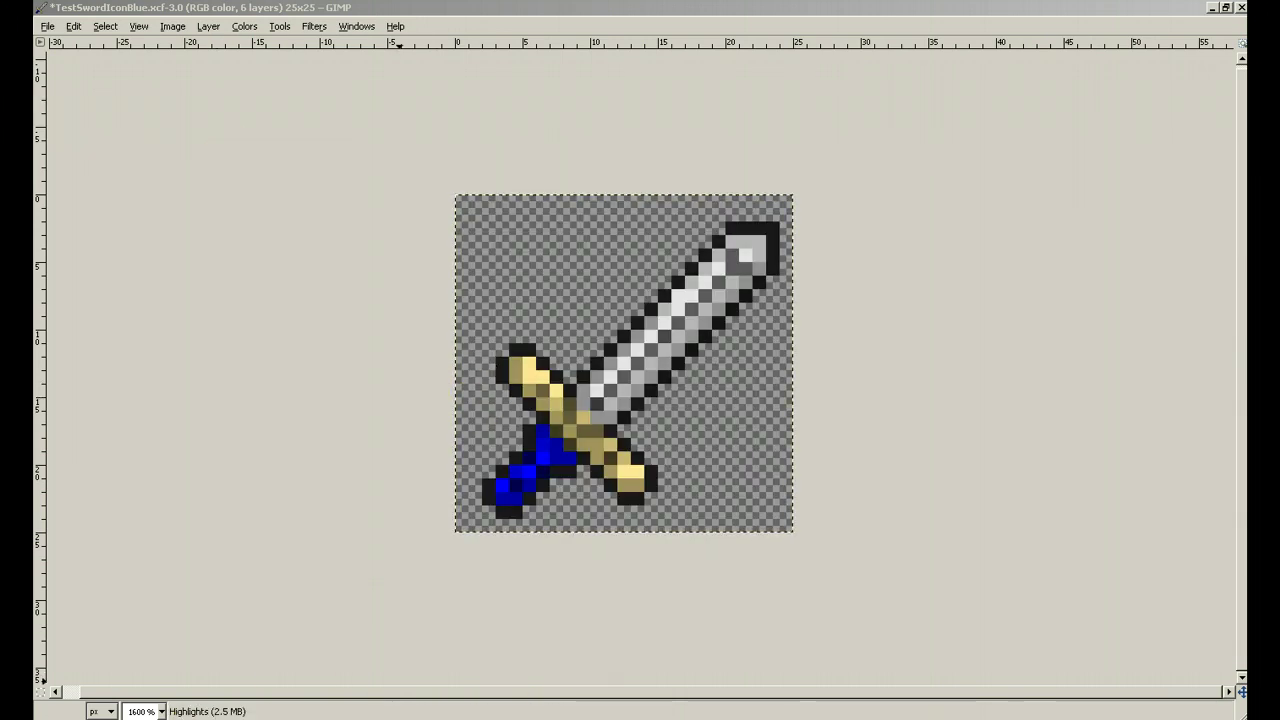
Restore the hidden panels, fill Highlights with blue, and set pencil size to 1.
key("Tab")
key("ctrl+comma")
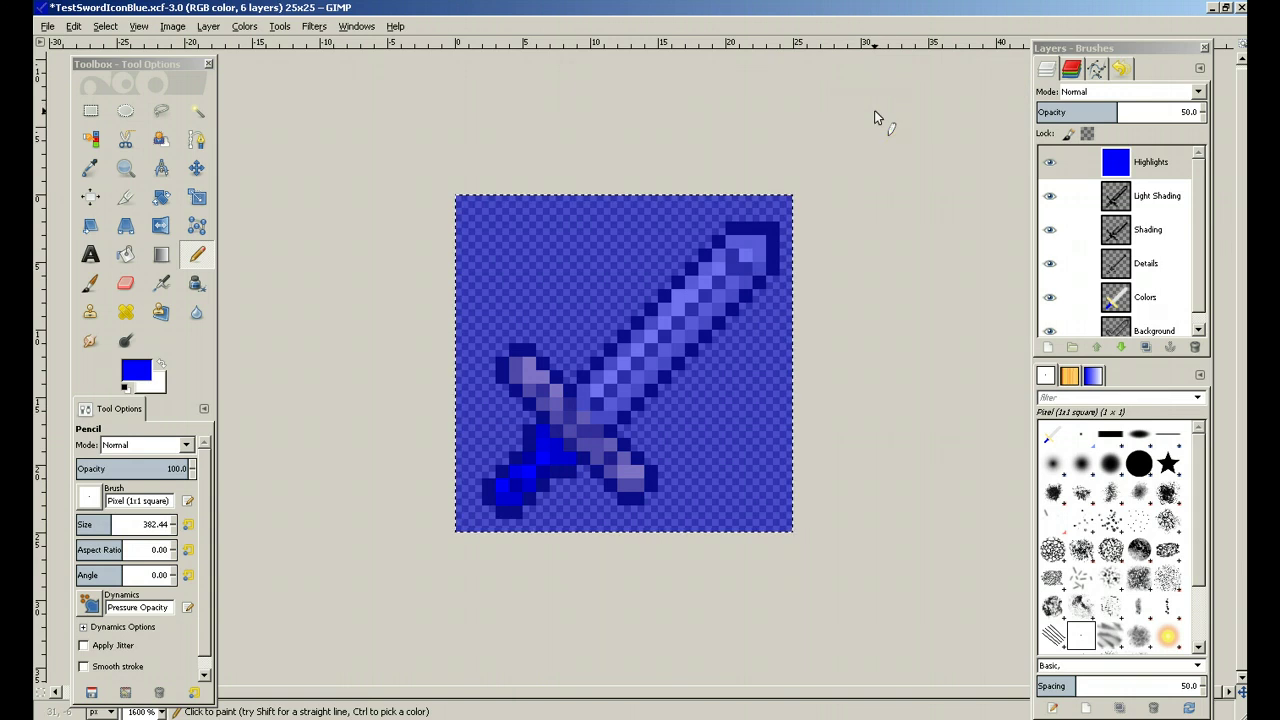
key("alt+Tab")
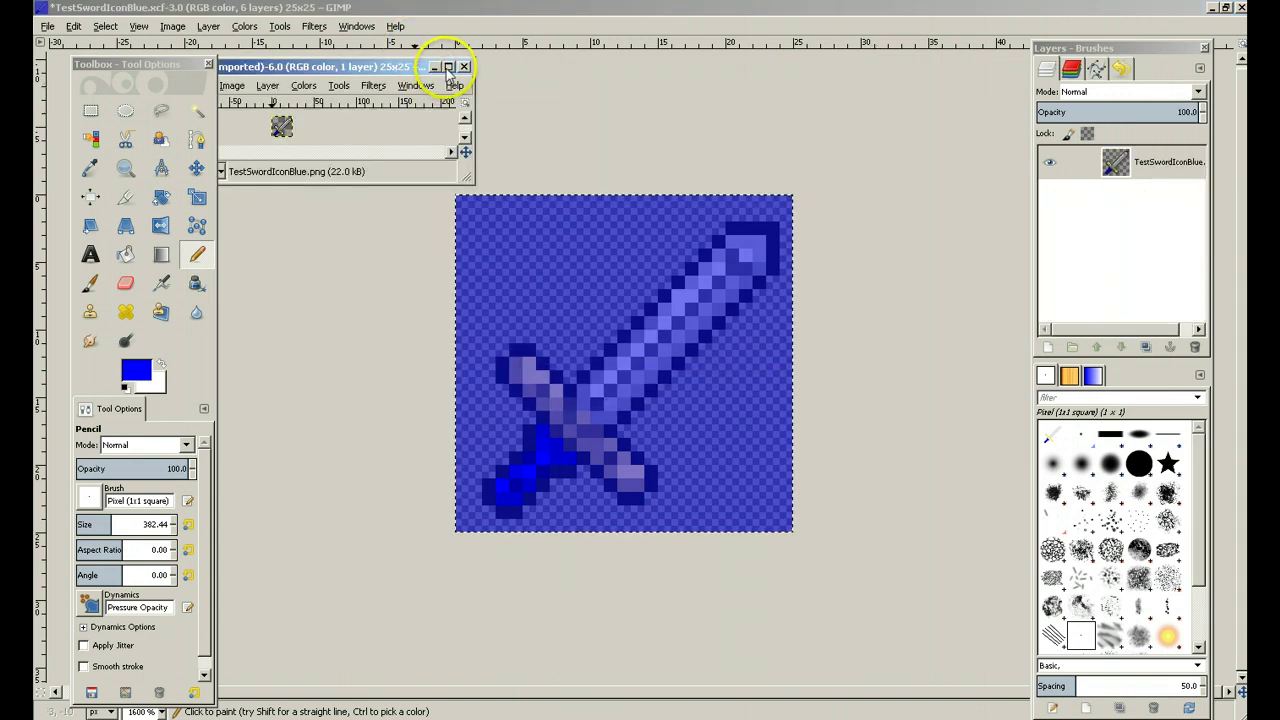
left_click(448, 66)
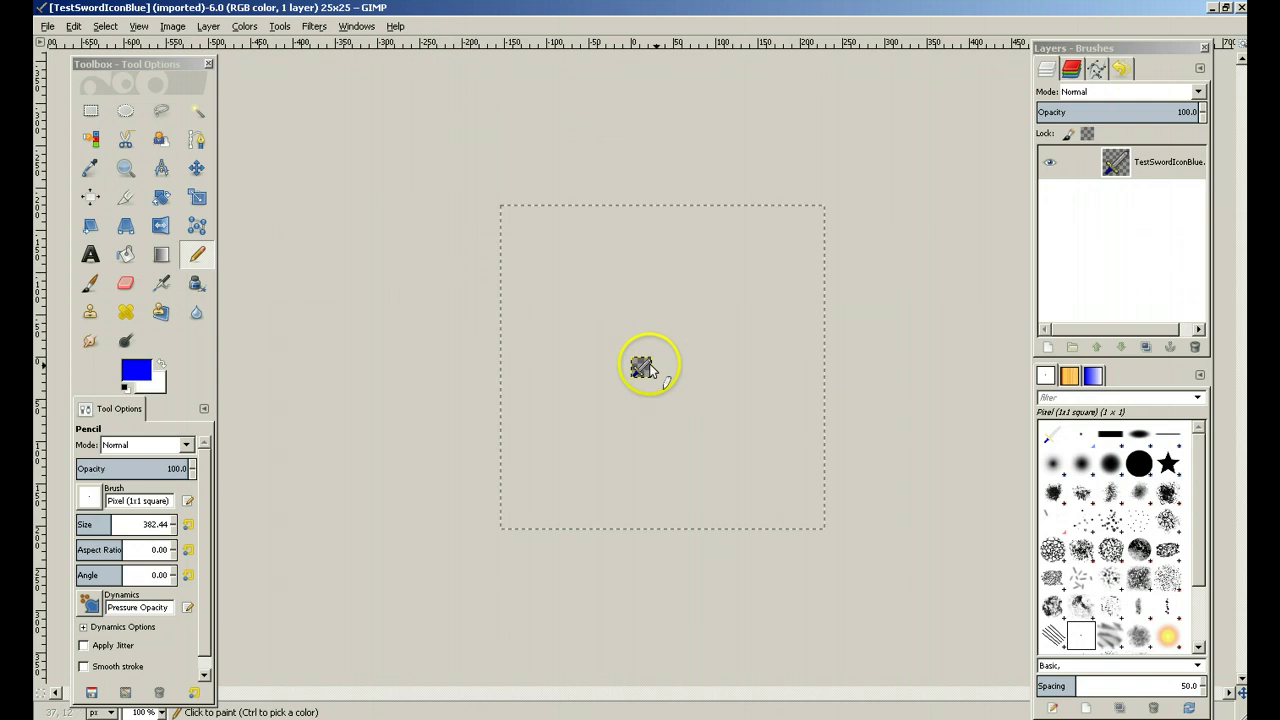
scroll(655, 366, "up", 6)
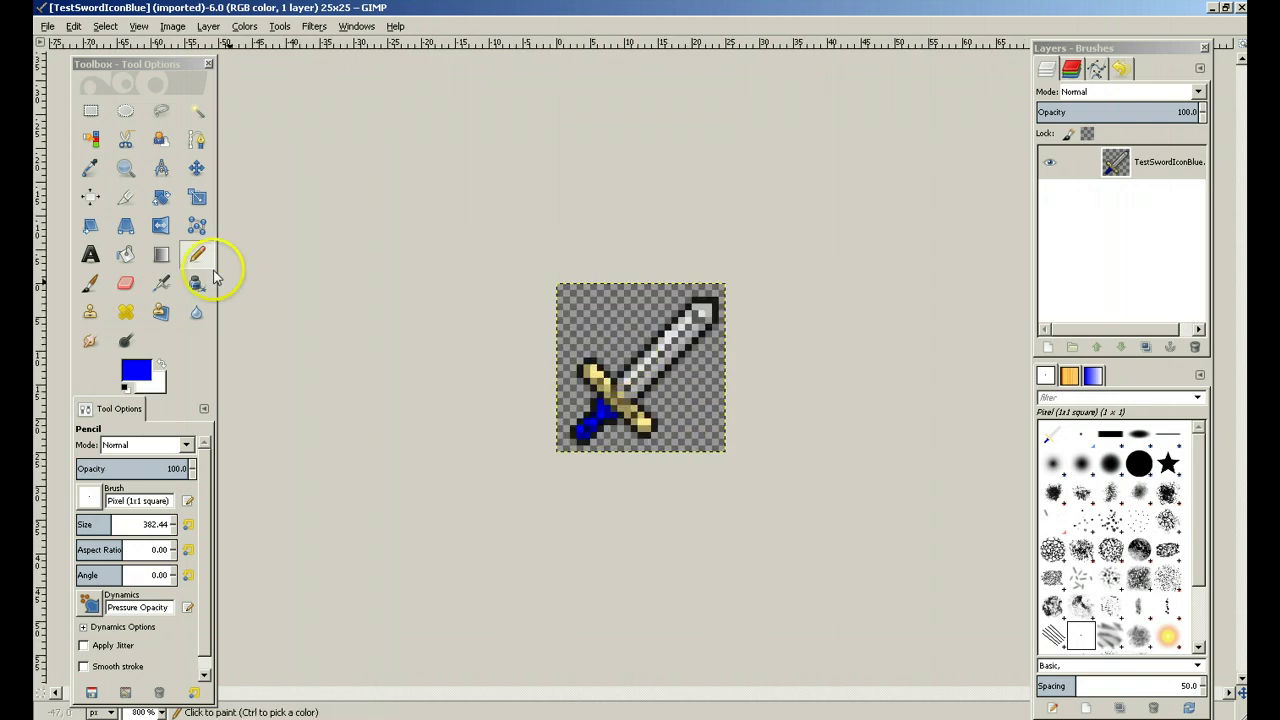
double_click(152, 524)
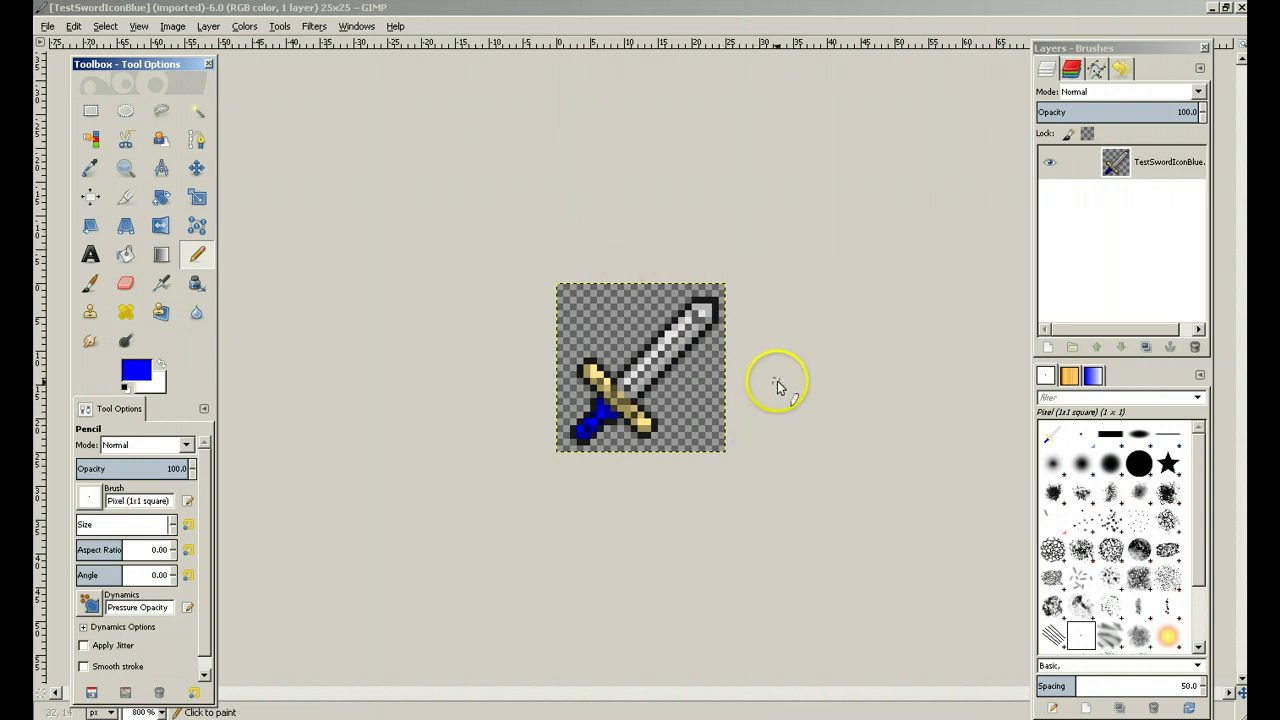
Cut the TestSwordIconBlue sword layer to the clipboard and return to the icon sheet.
left_click(1141, 170)
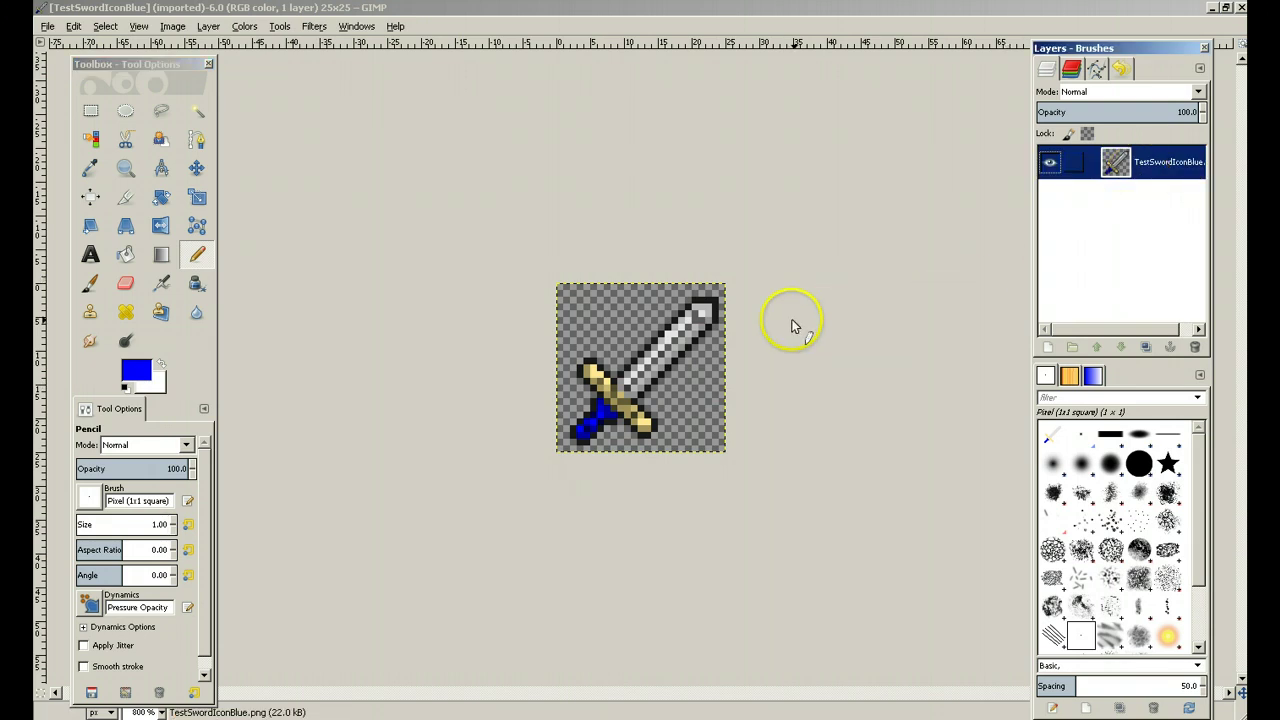
key("ctrl+x")
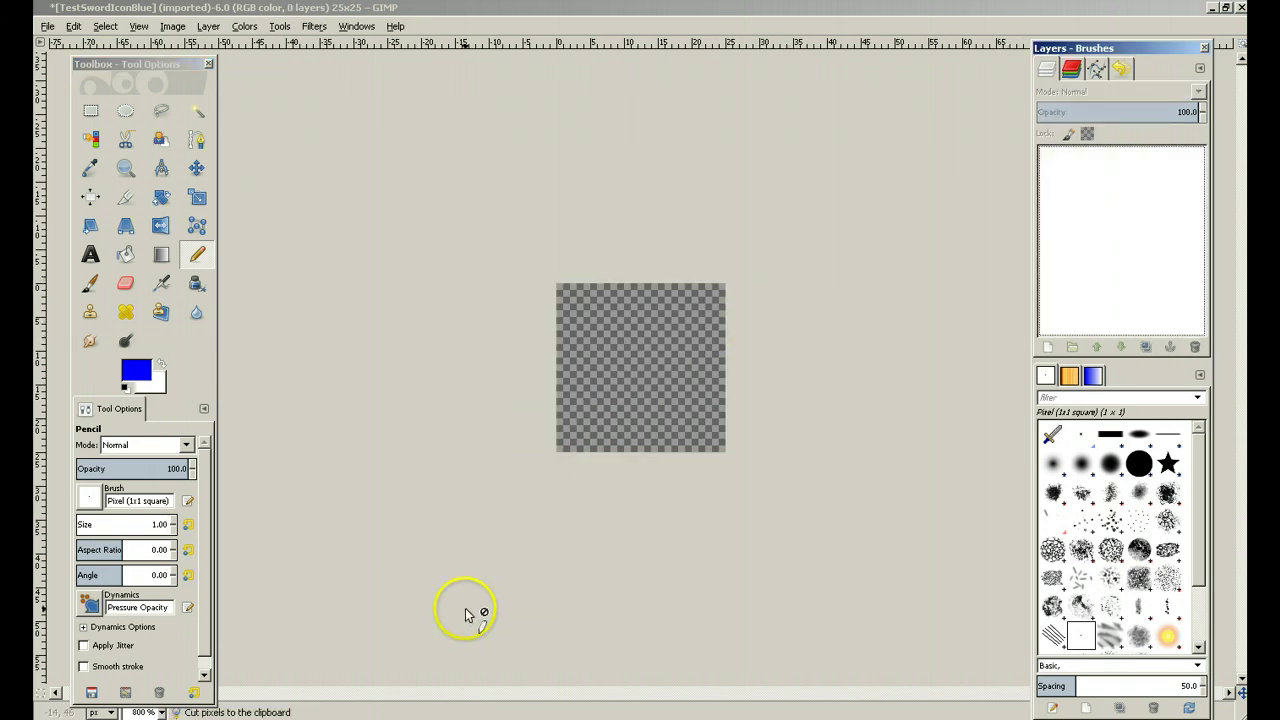
key("alt+Tab")
key("alt+Tab")
key("alt+Tab")
key("alt+Tab")
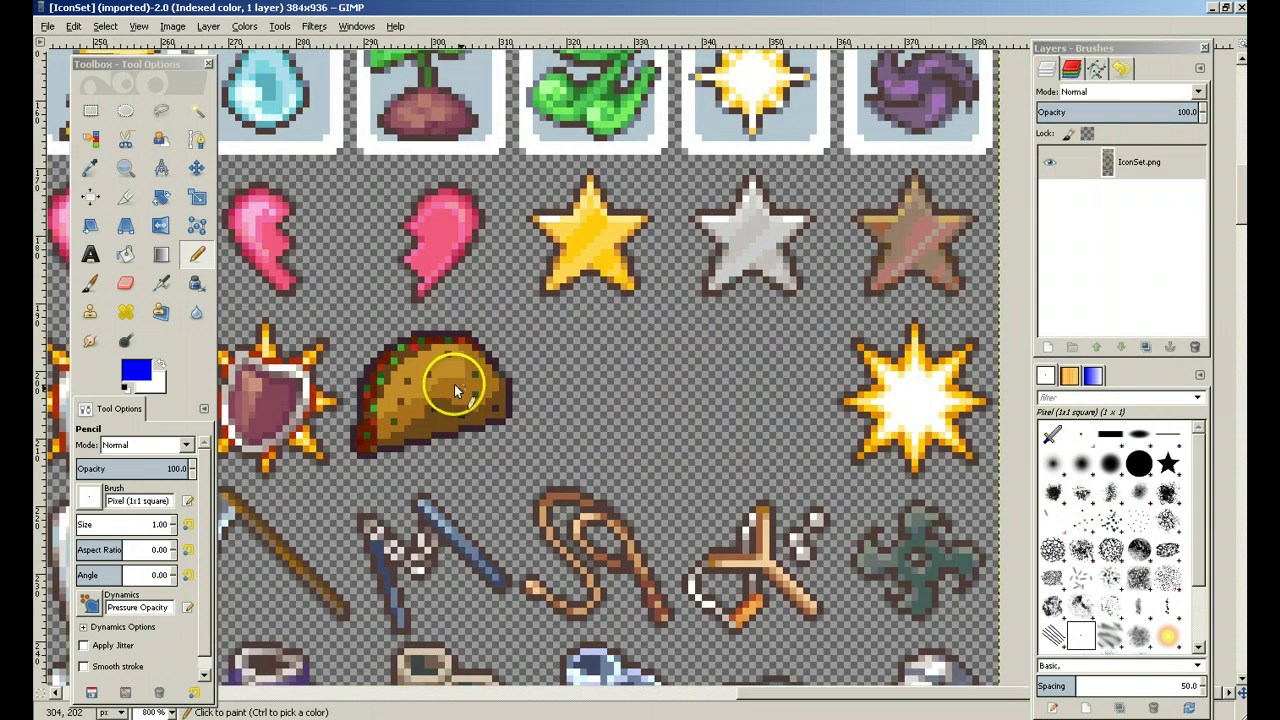
Zoom in on the IconSet sheet and show the grid over it.
scroll(631, 337, "down", 7, "ctrl")
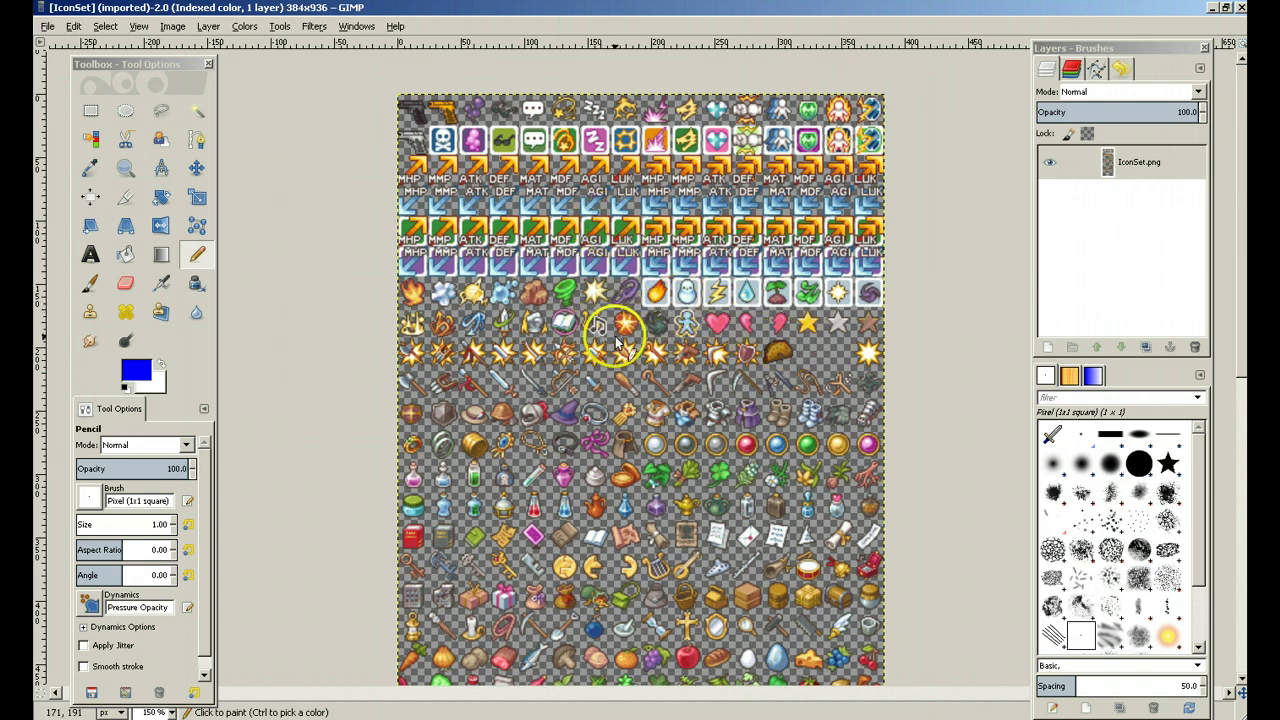
key("ctrl")
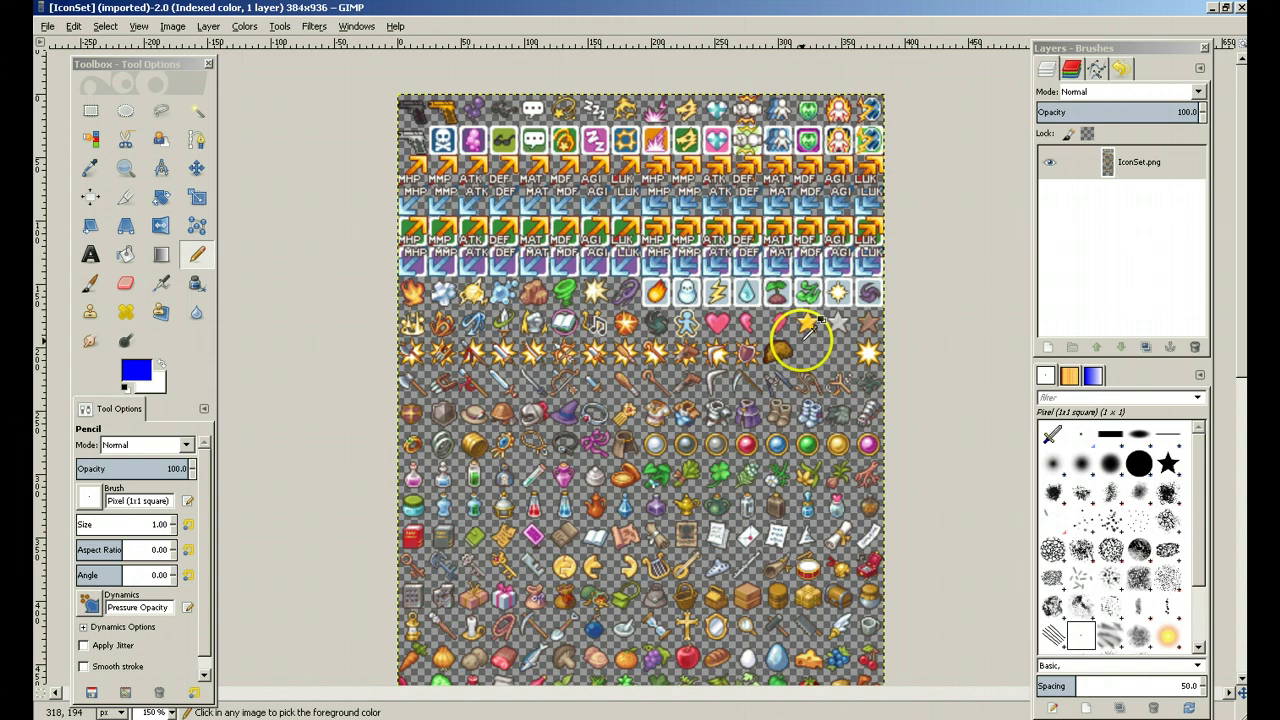
scroll(808, 322, "up", 2)
scroll(815, 320, "down", 1)
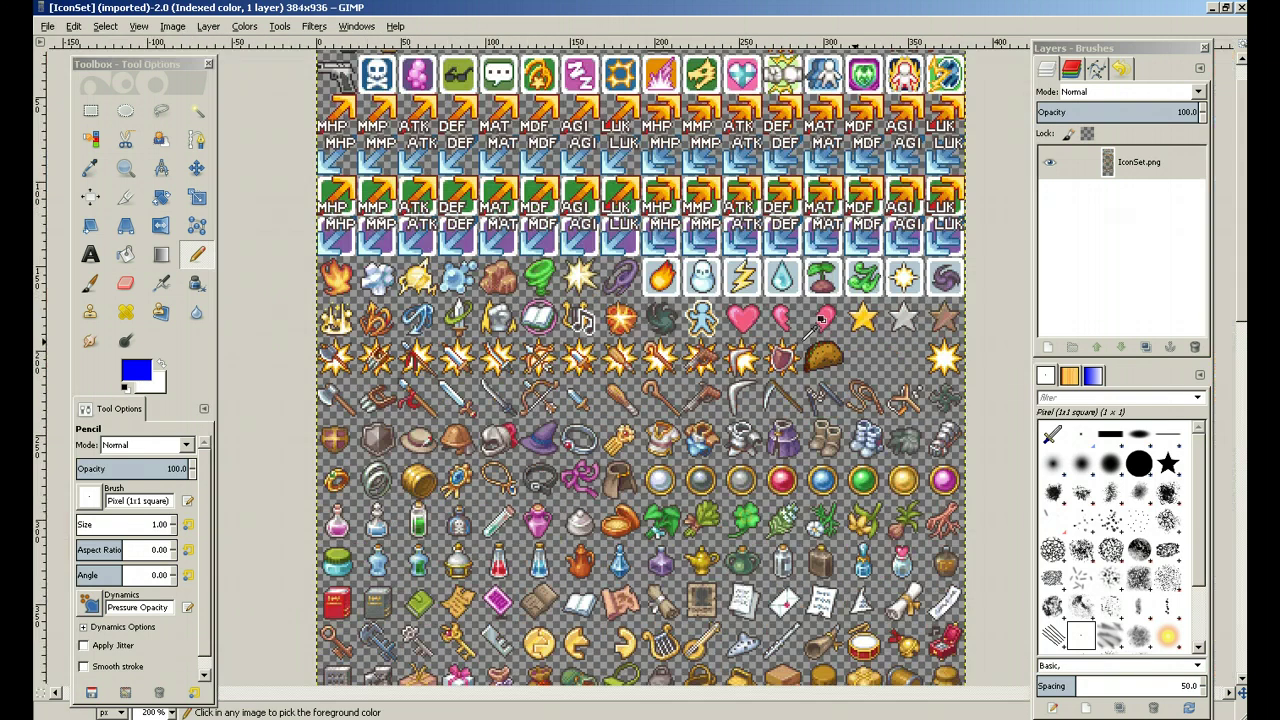
scroll(815, 320, "down", 1)
left_click(173, 27)
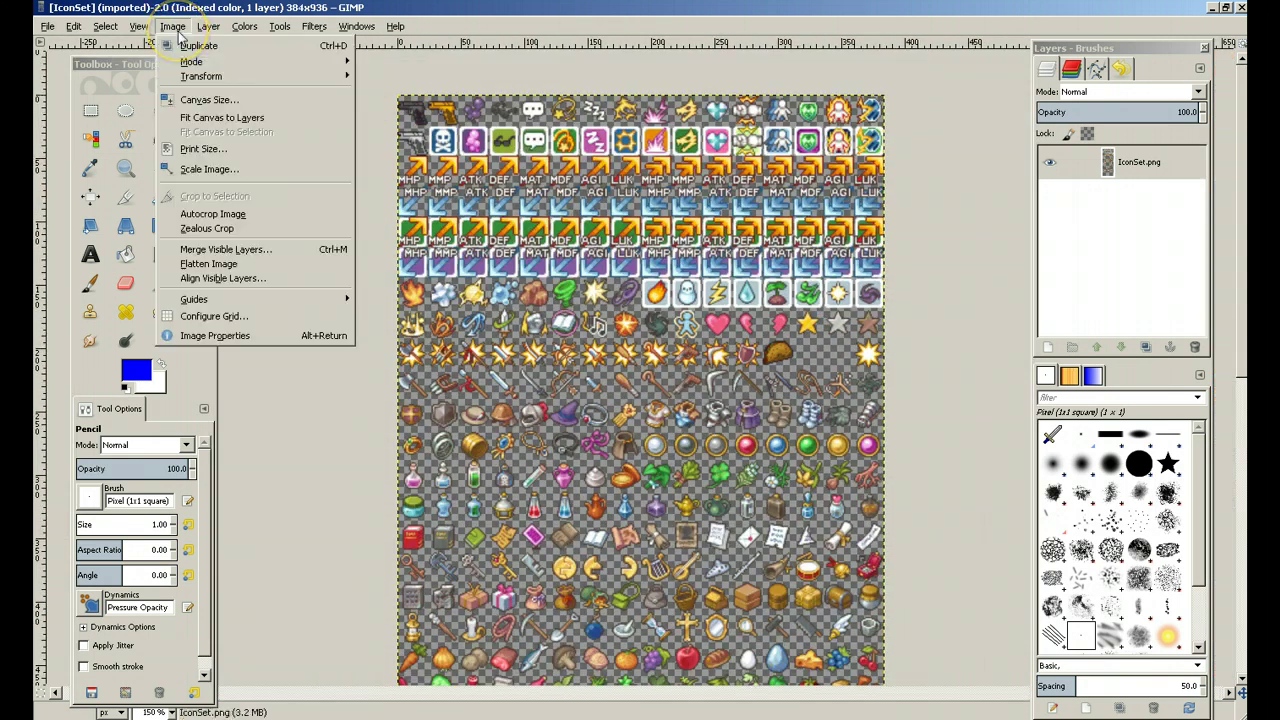
mouse_move(138, 27)
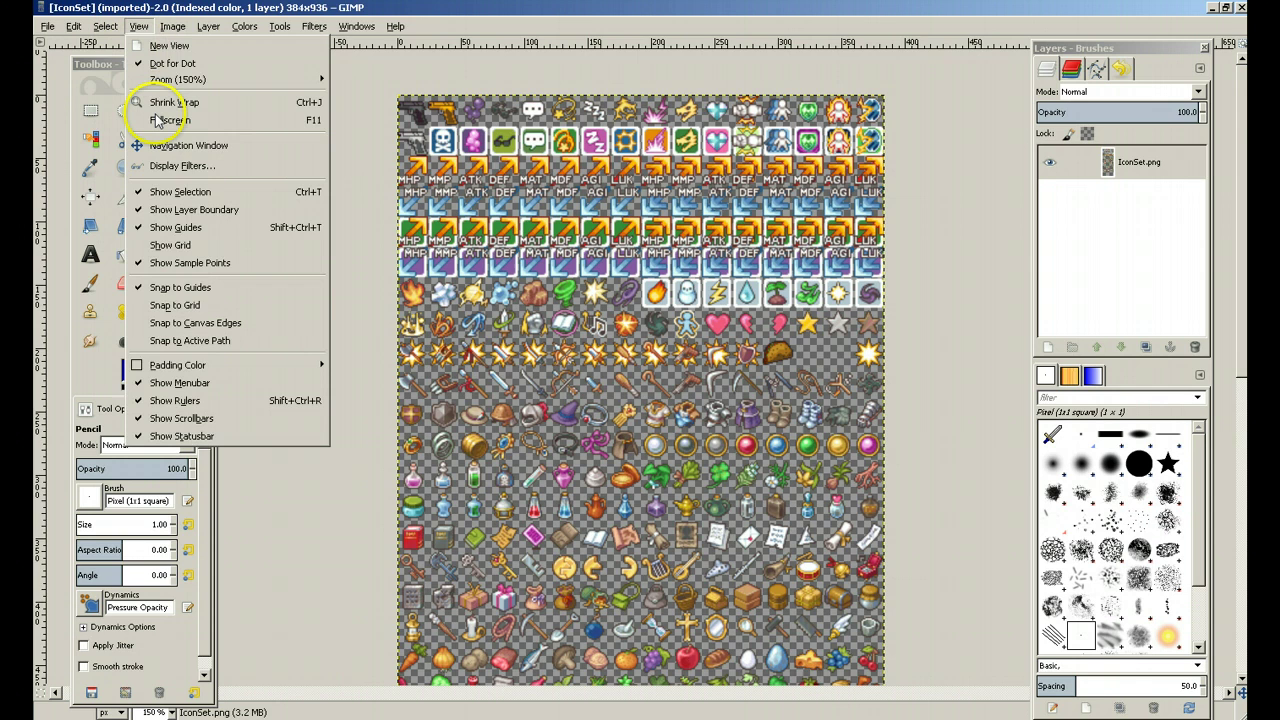
left_click(172, 245)
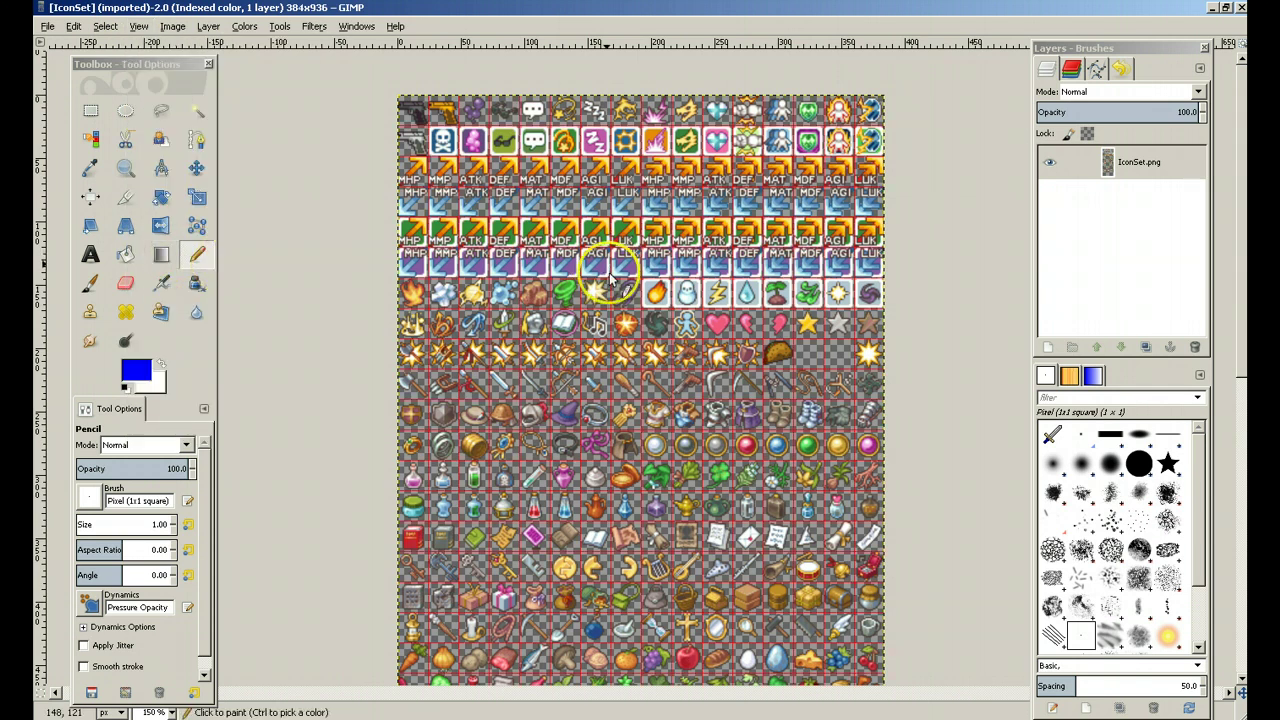
Set the Default Grid in Preferences to 24x24-pixel spacing.
left_click(170, 28)
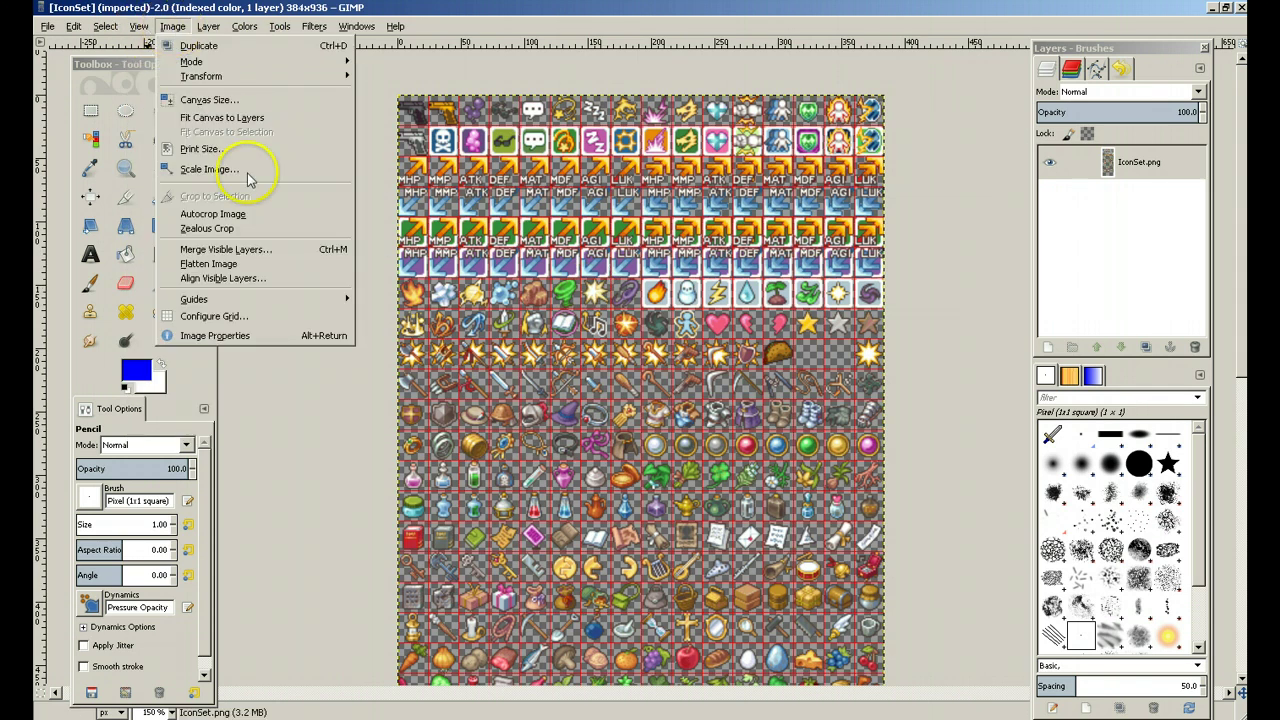
mouse_move(73, 26)
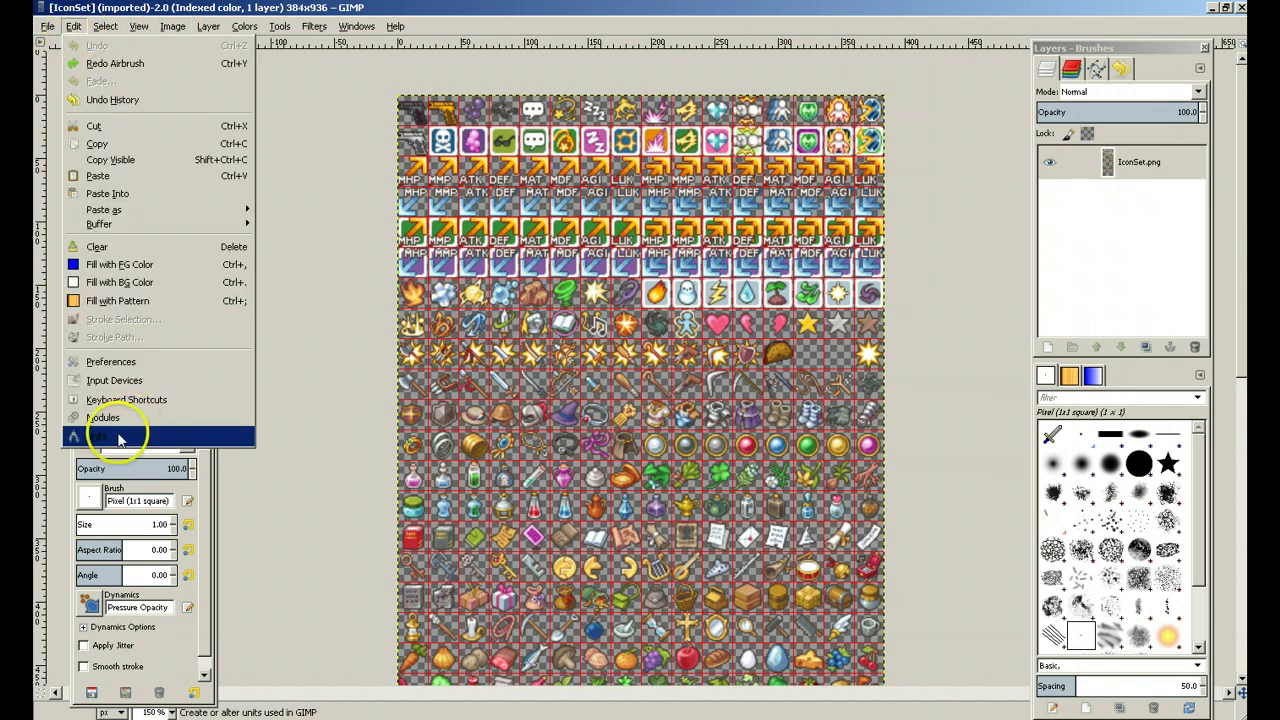
left_click(124, 366)
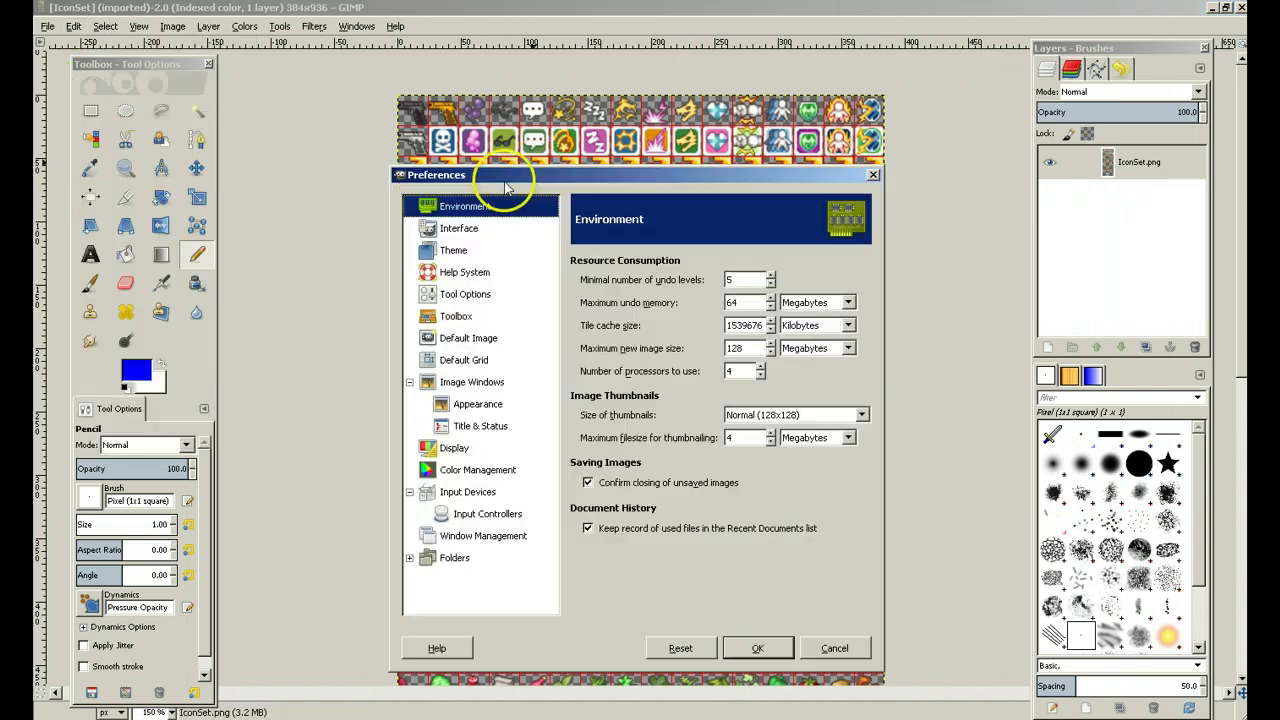
left_click(476, 358)
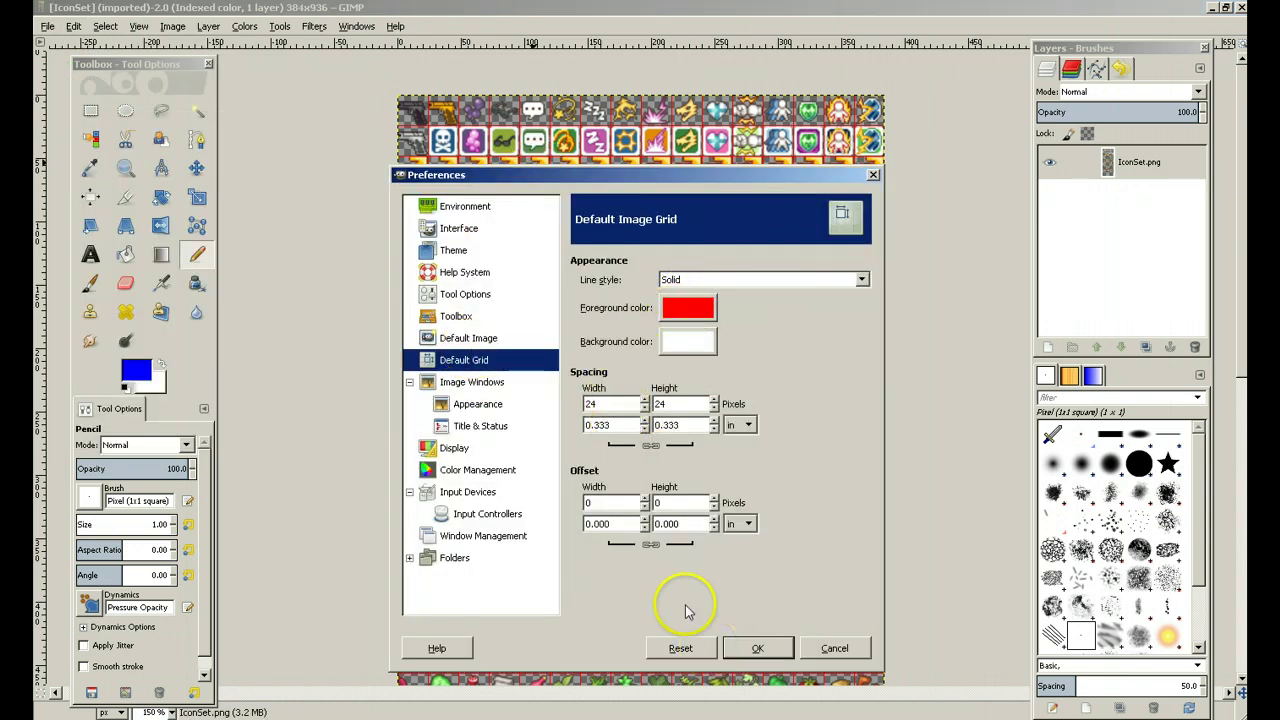
left_click(782, 654)
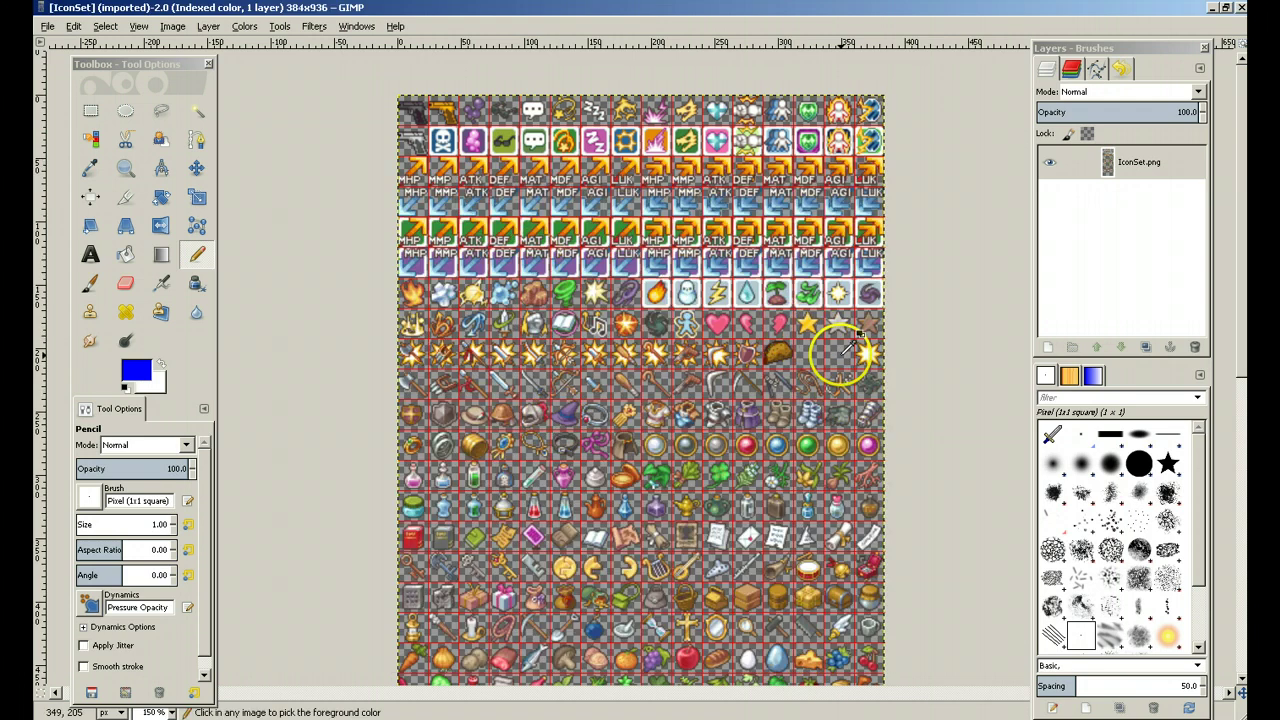
scroll(836, 348, "up", 2, "ctrl")
Select the empty 24x24 cell beside the taco, paste the sword there and anchor it.
scroll(843, 352, "right", 5)
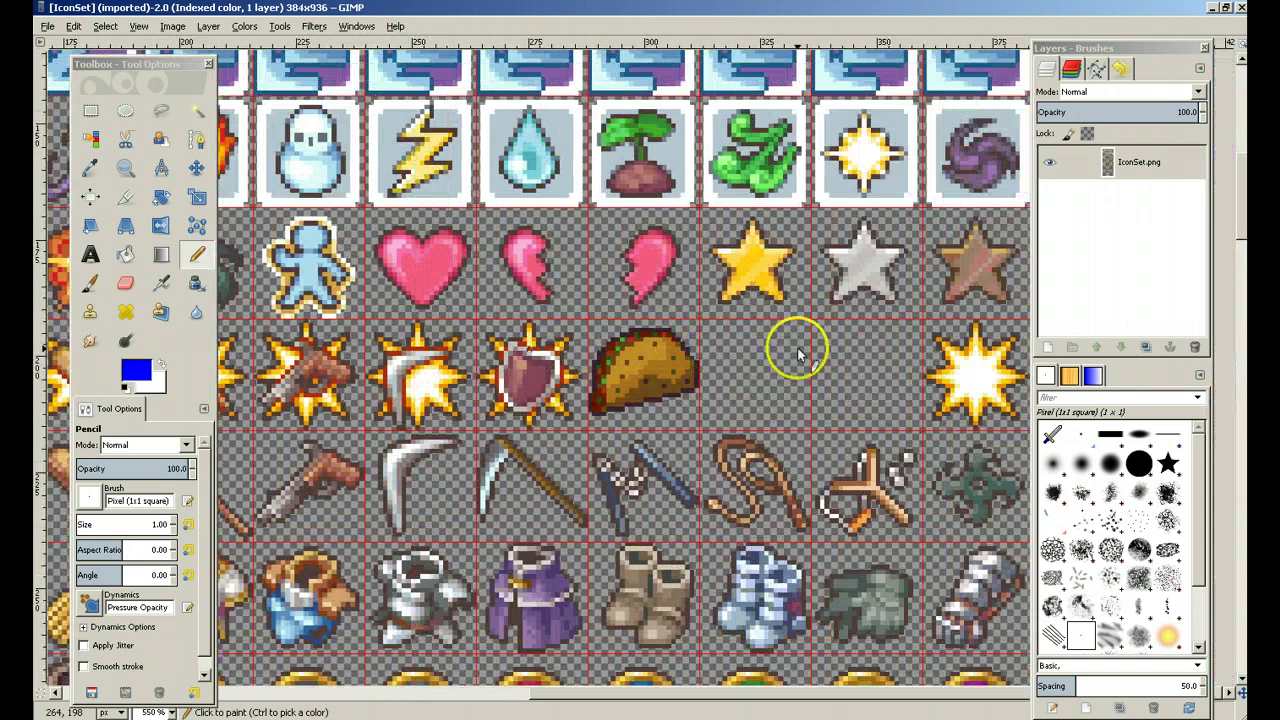
scroll(662, 378, "up", 3, "ctrl")
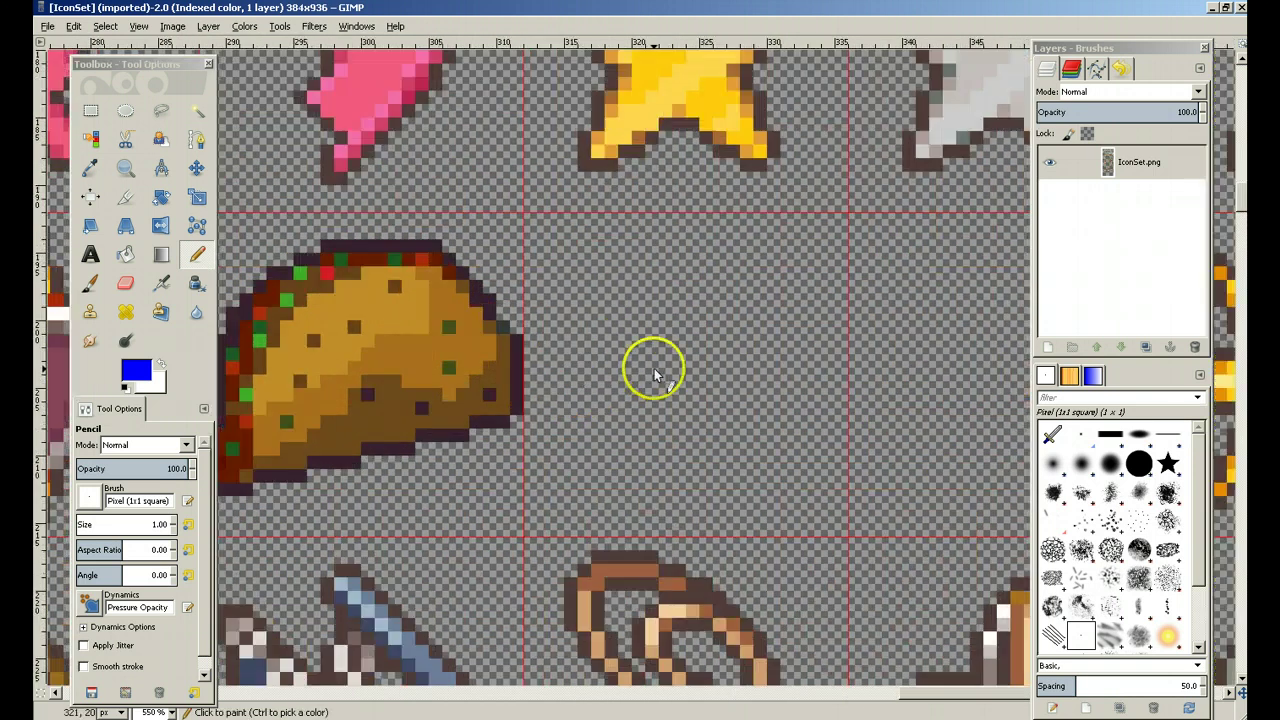
scroll(594, 380, "down", 1, "ctrl")
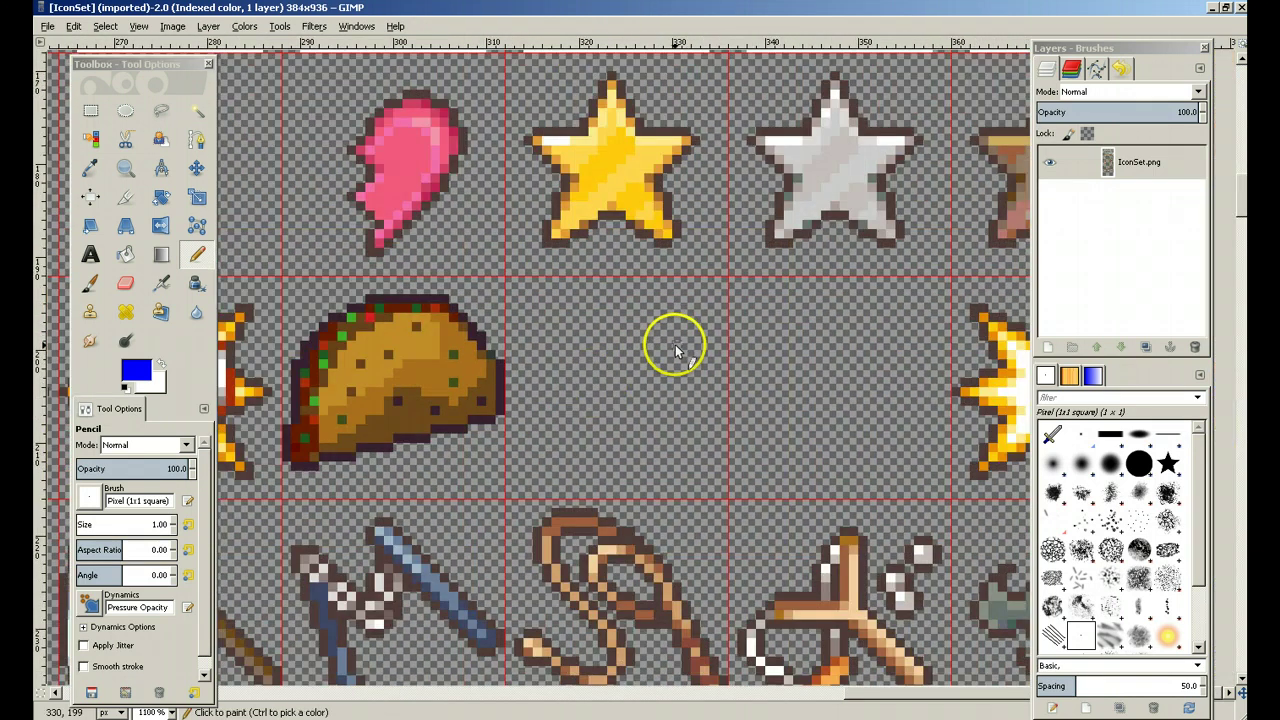
left_click(97, 113)
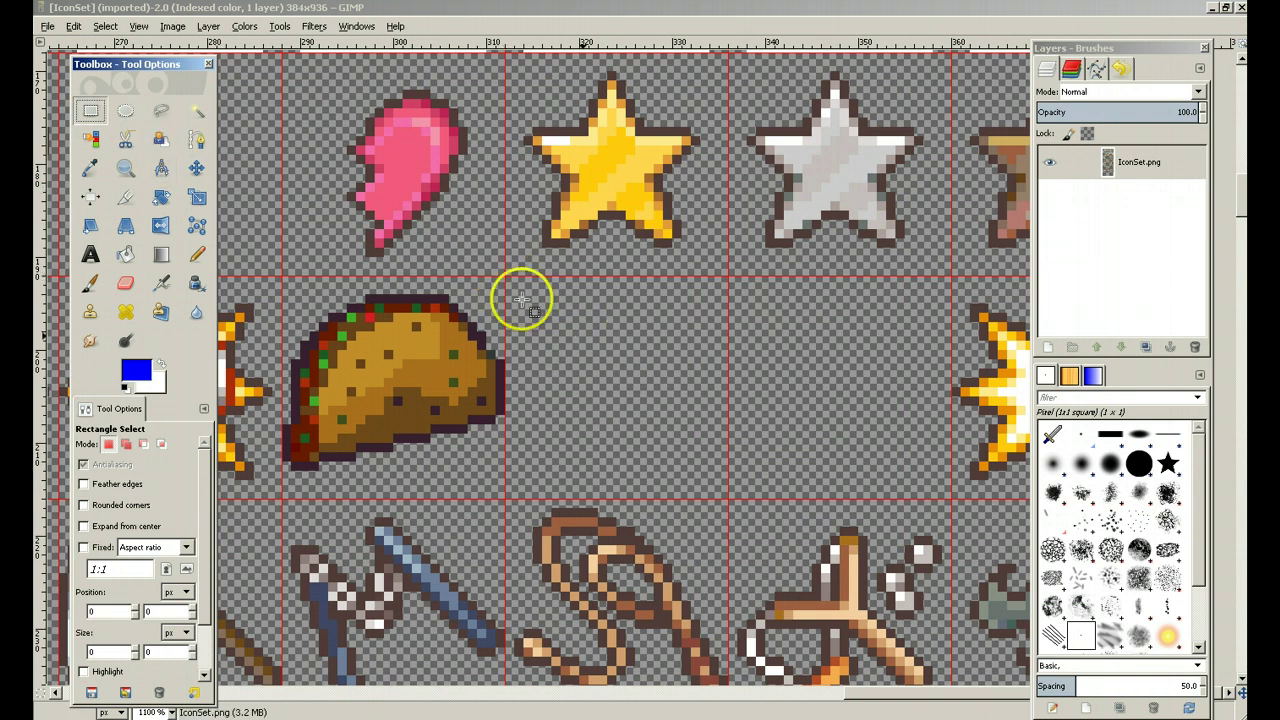
left_click_drag(507, 279, 720, 490)
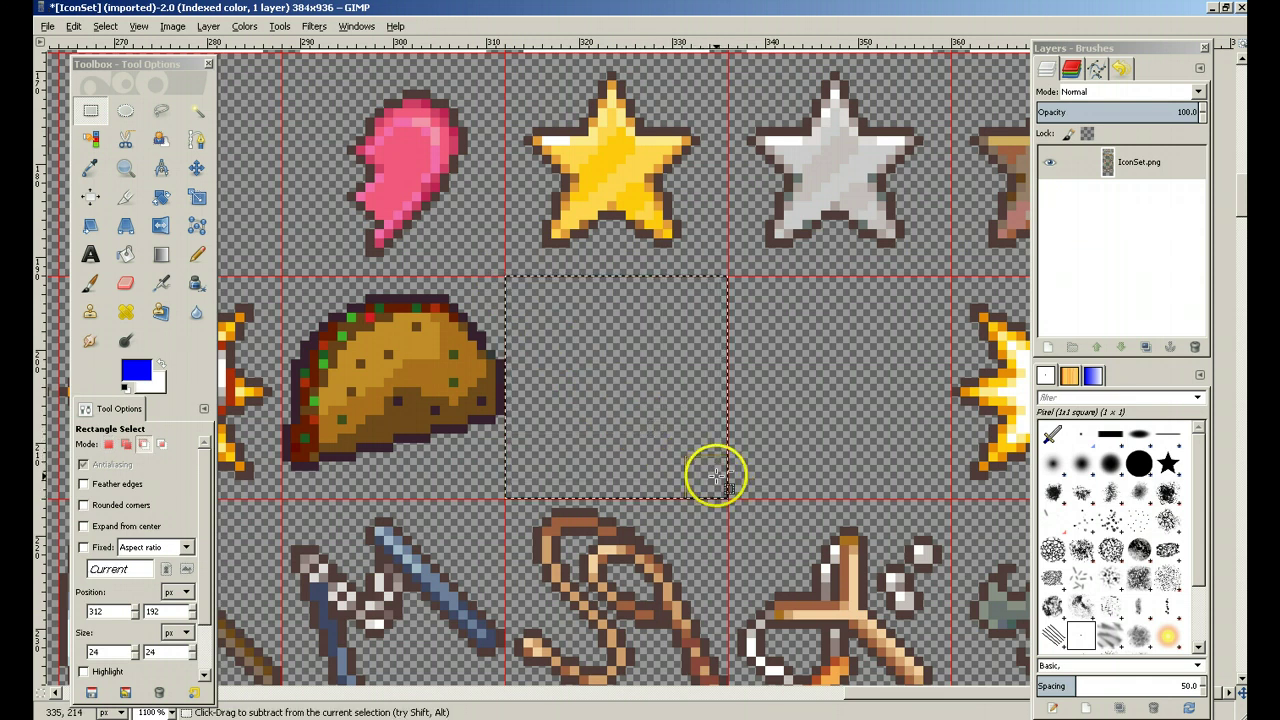
key("ctrl+v")
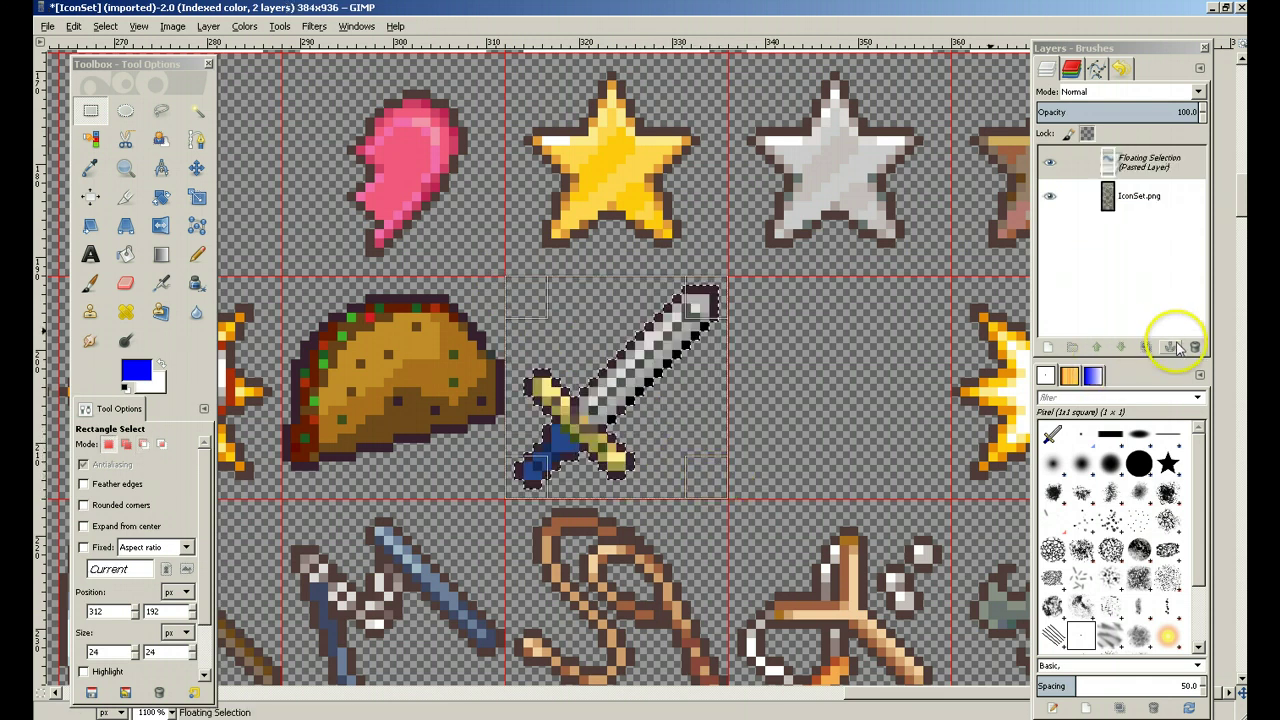
left_click(1176, 347)
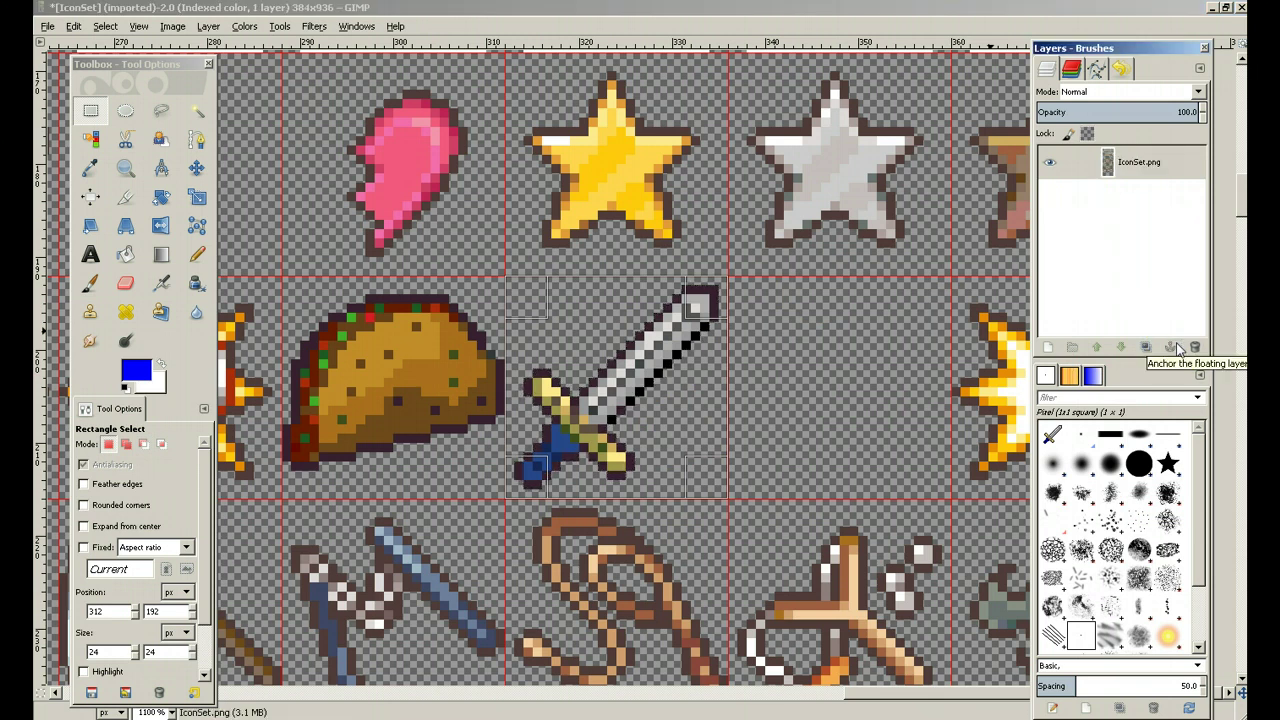
scroll(745, 348, "down", 1)
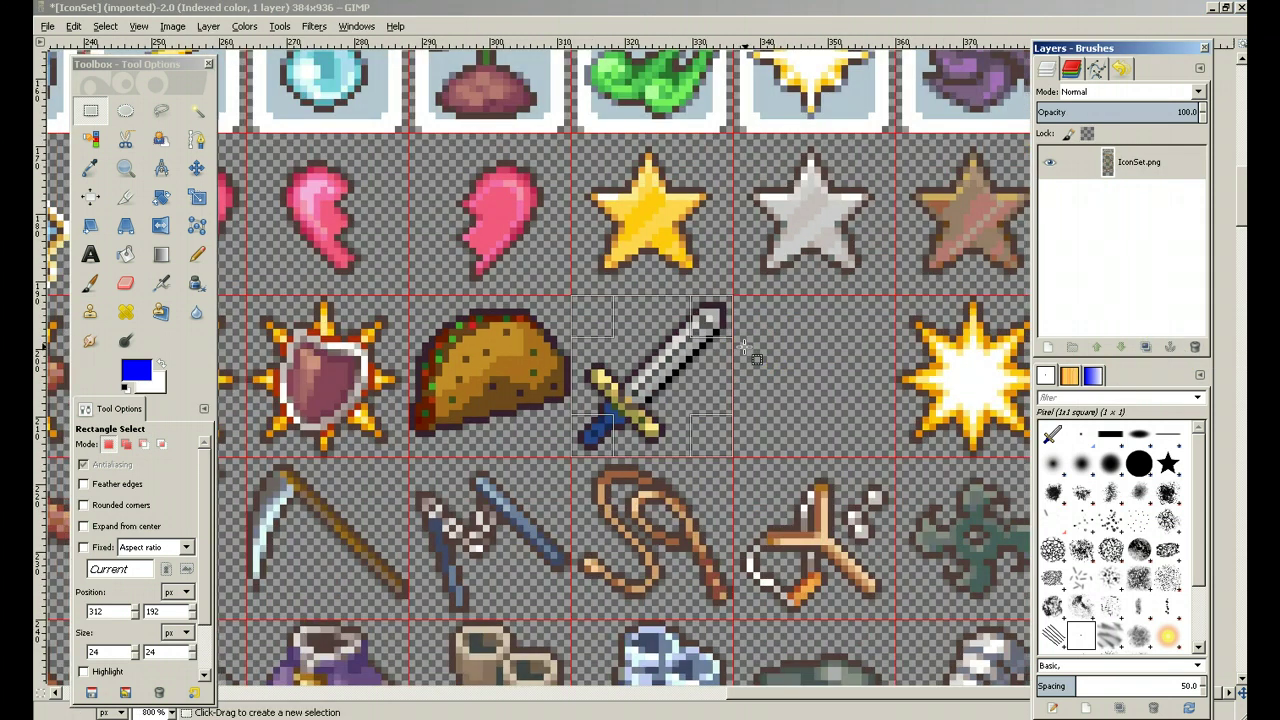
scroll(755, 358, "down", 3)
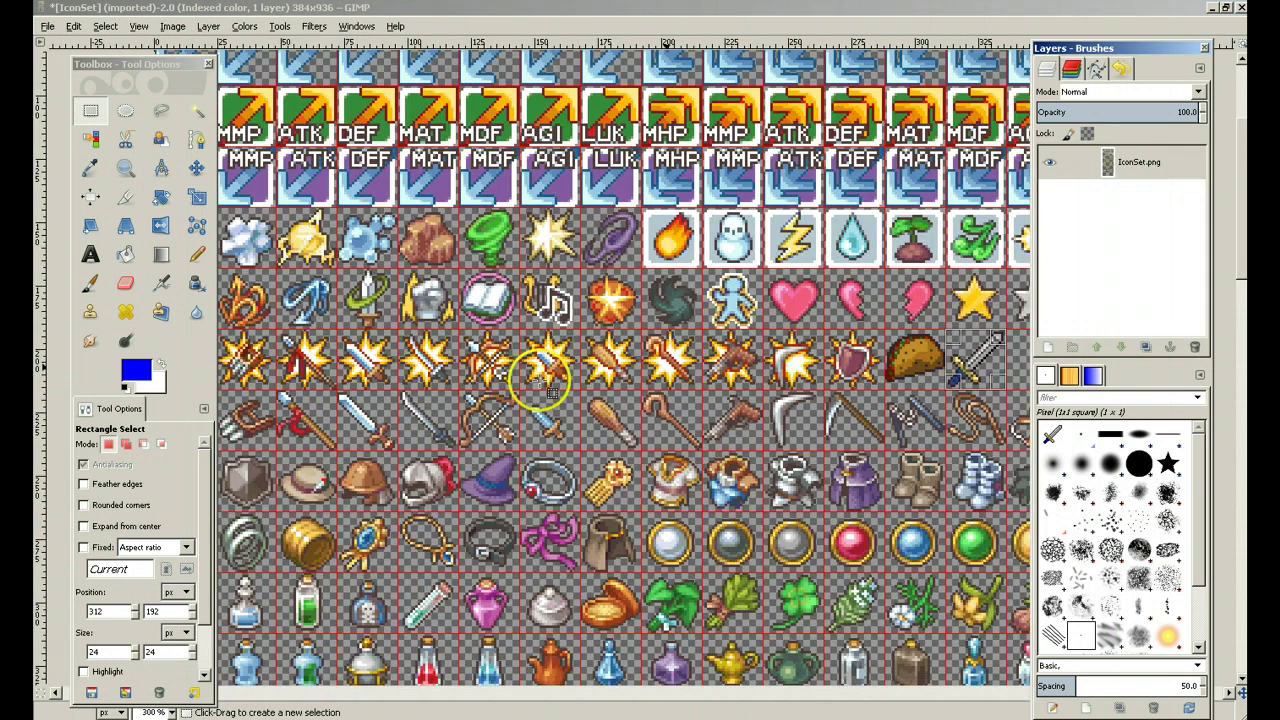
scroll(540, 377, "down", 1)
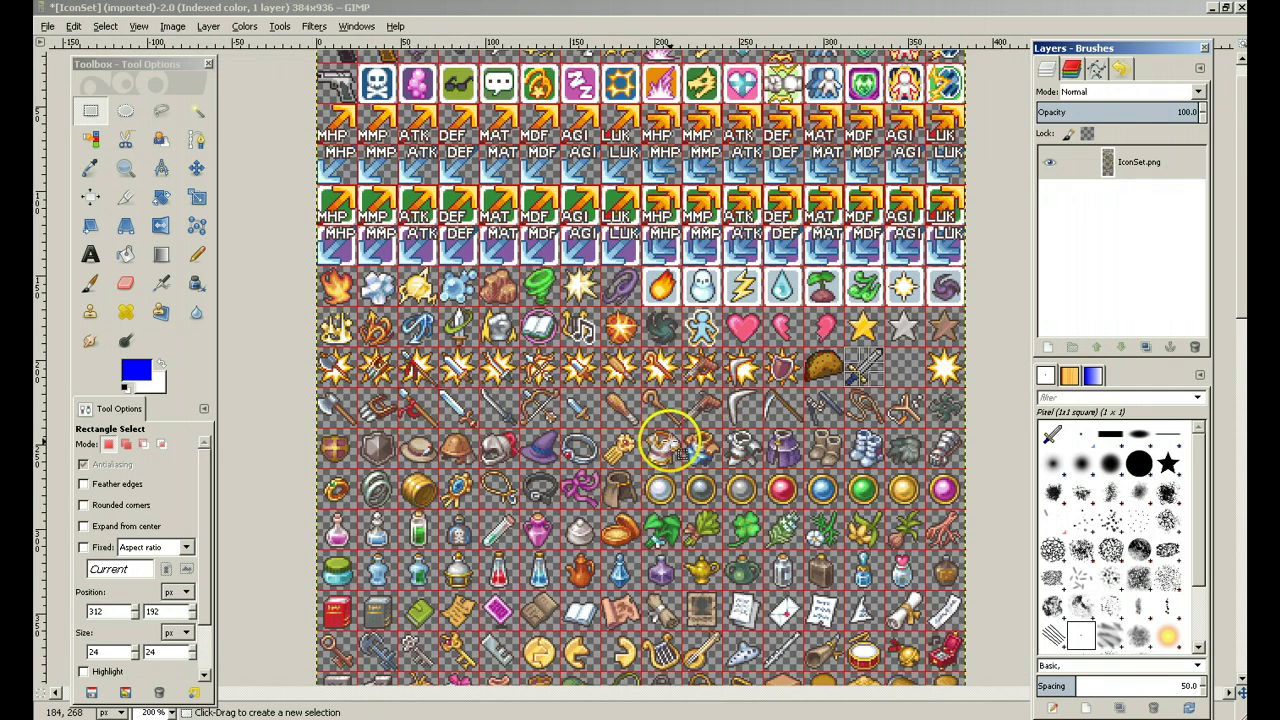
scroll(683, 225, "up", 3)
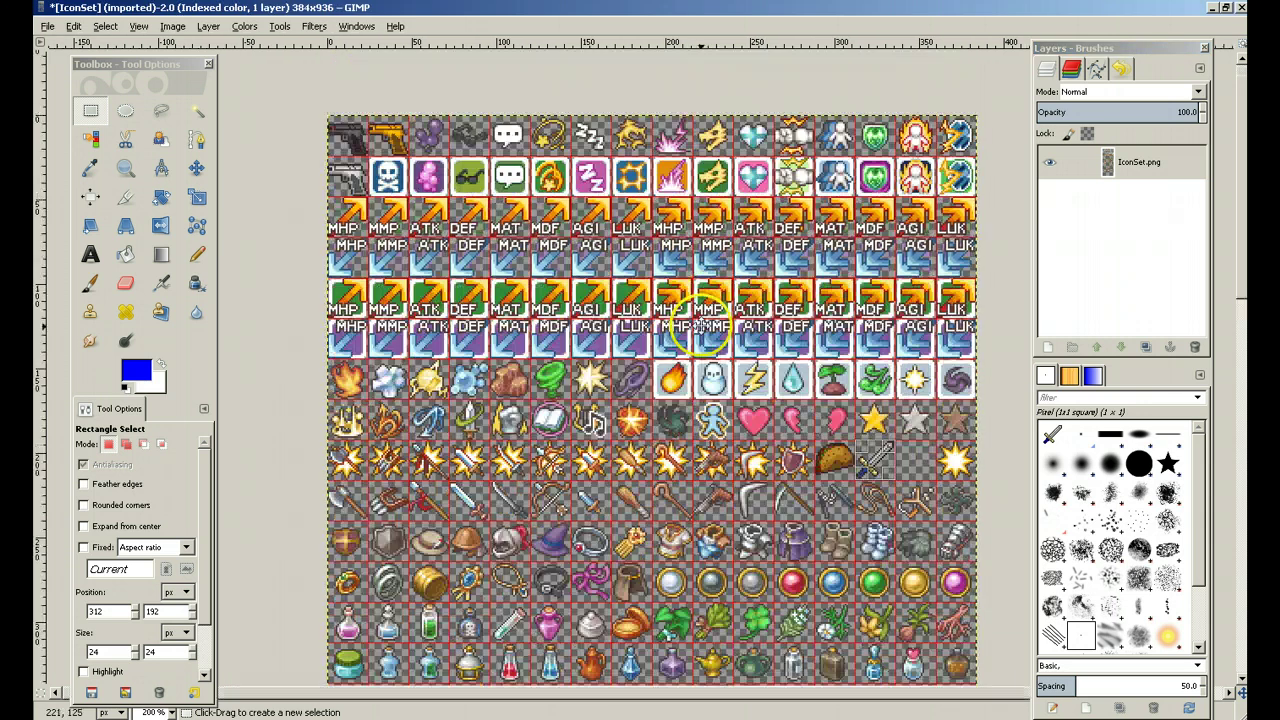
scroll(355, 142, "up", 3)
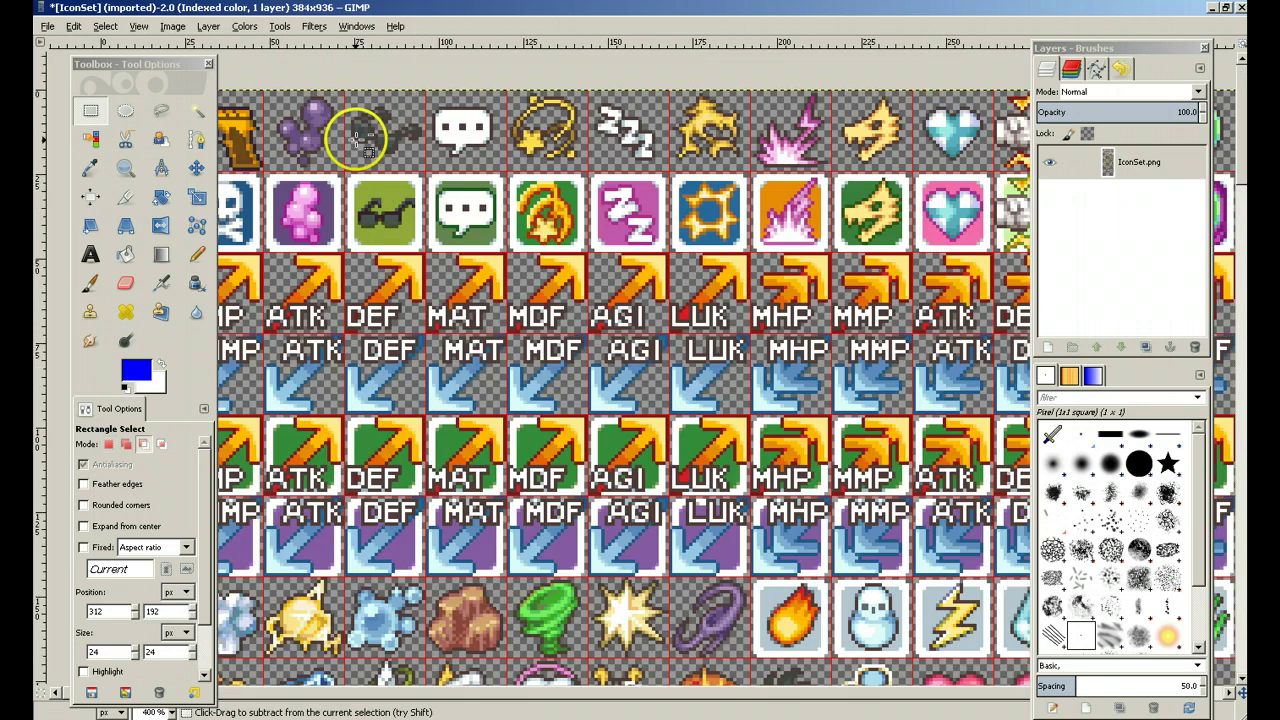
scroll(655, 172, "left", 2)
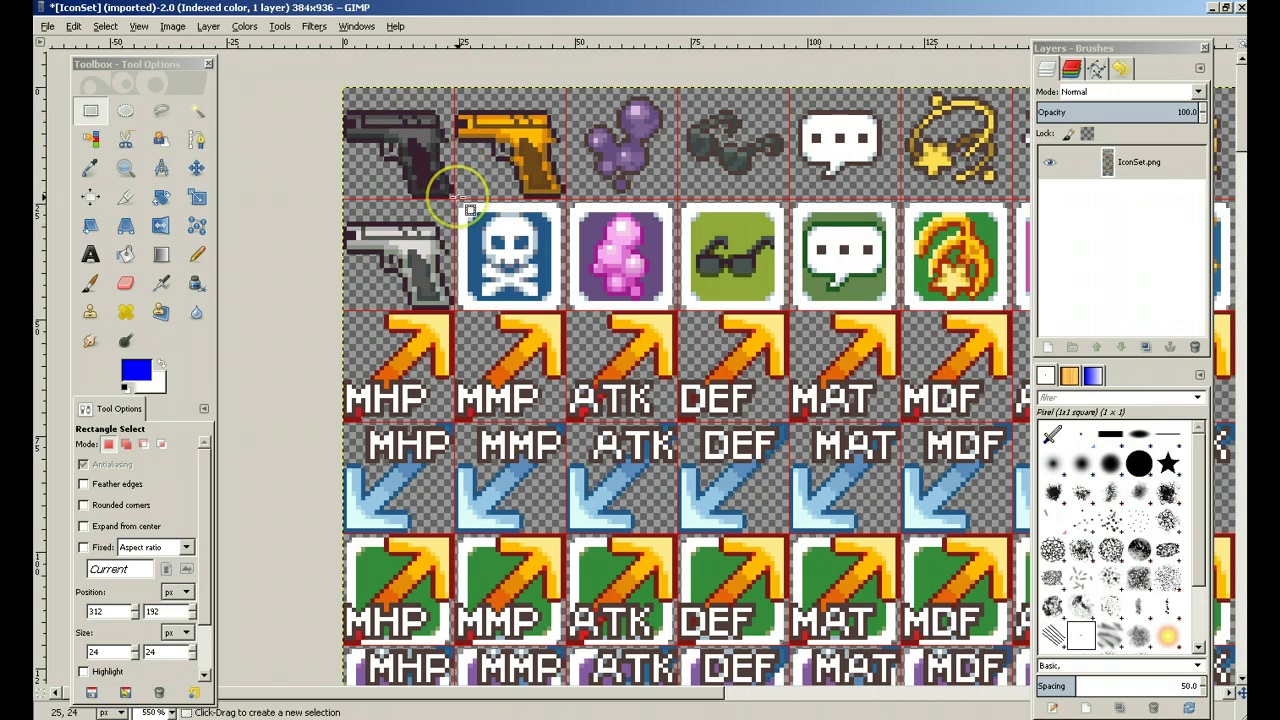
scroll(650, 275, "down", 4)
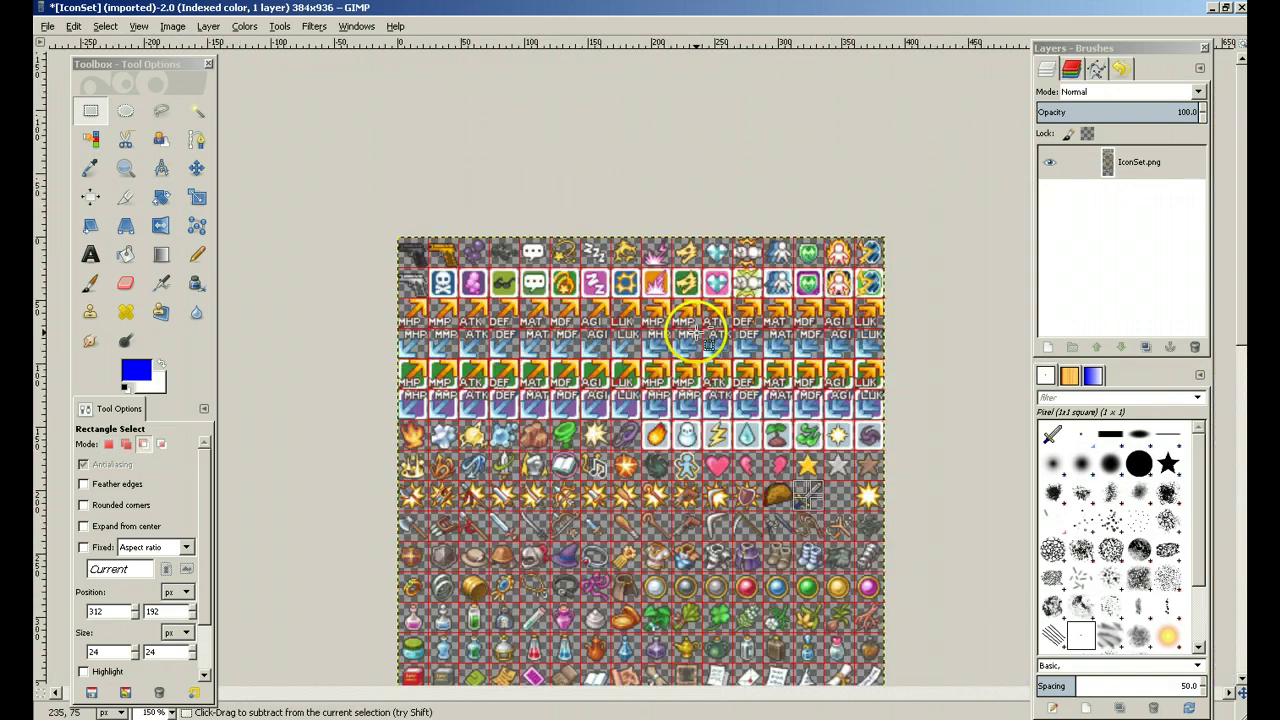
scroll(703, 410, "down", 4)
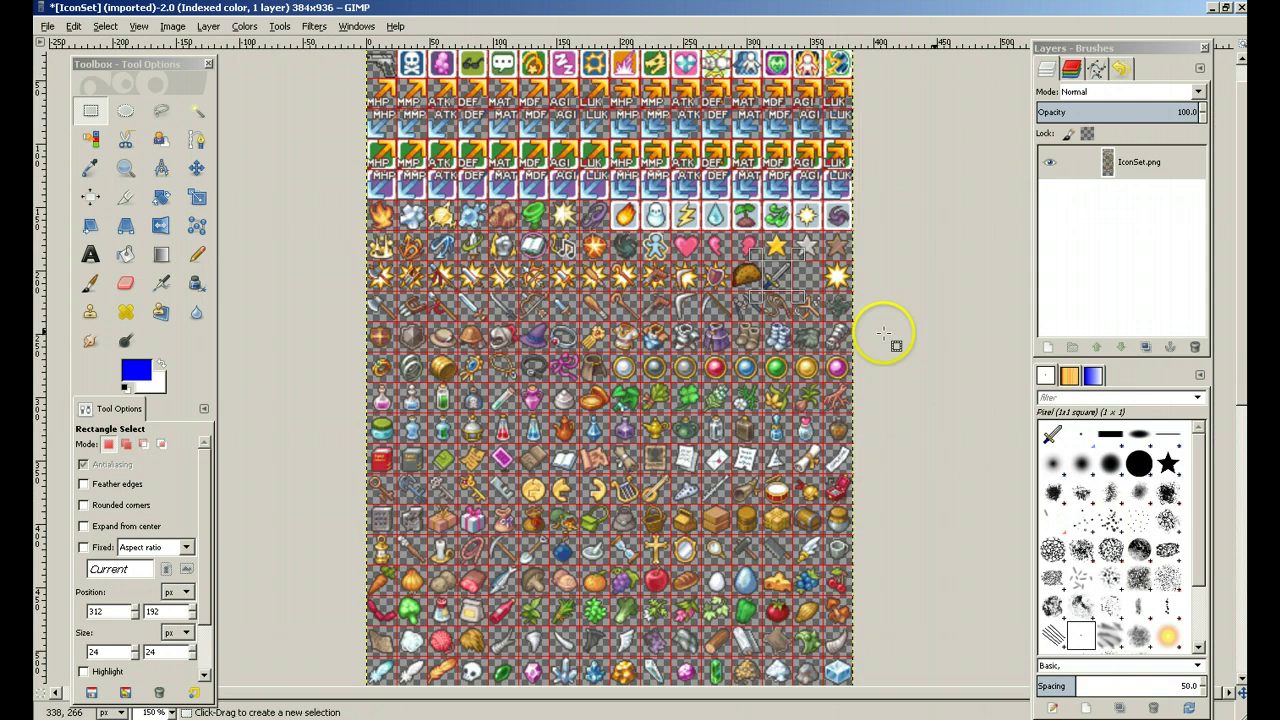